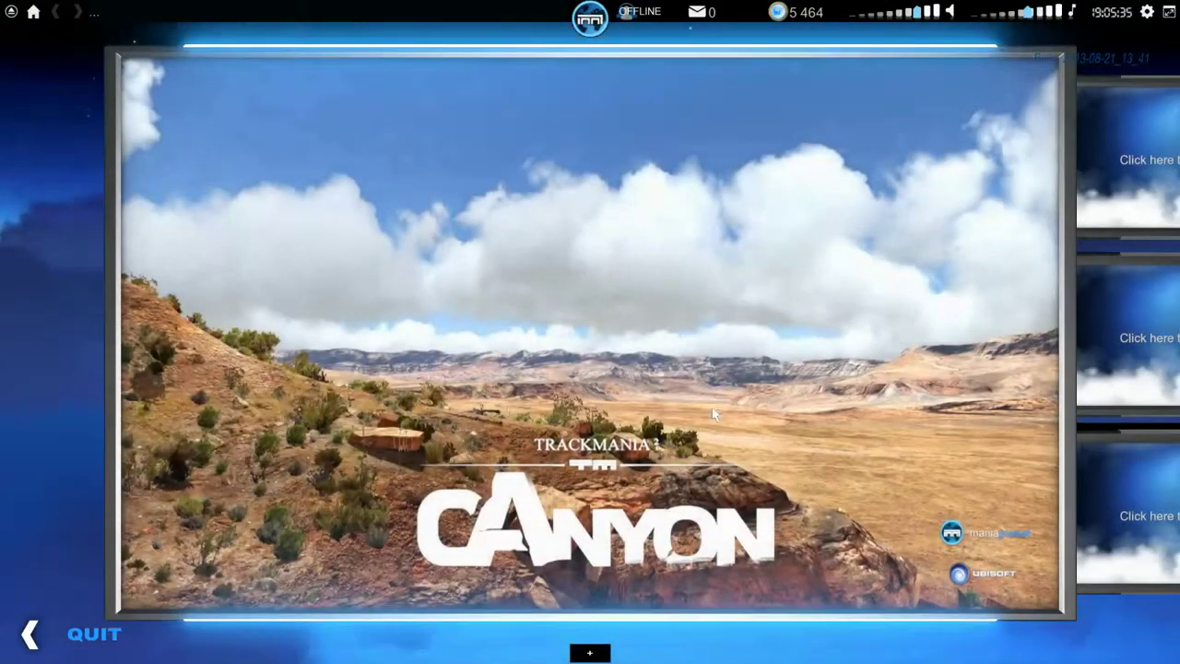
# Enter TrackMania 2 Canyon and open the car models of the player profile.
pyautogui.click(713, 414)
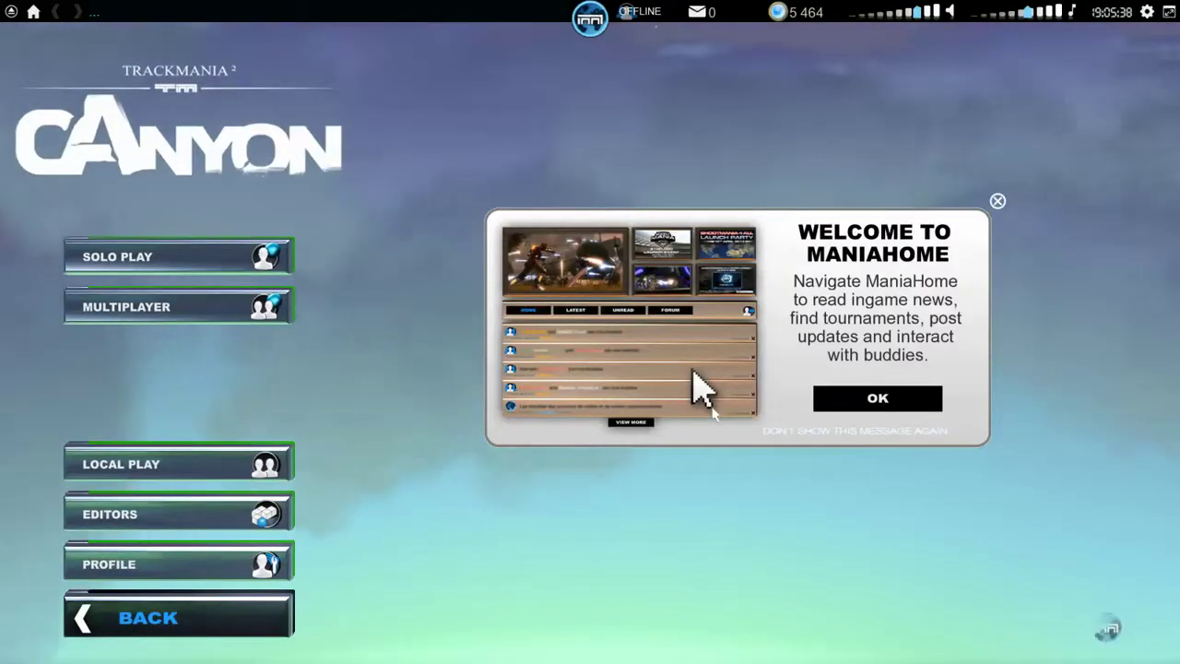
pyautogui.click(207, 566)
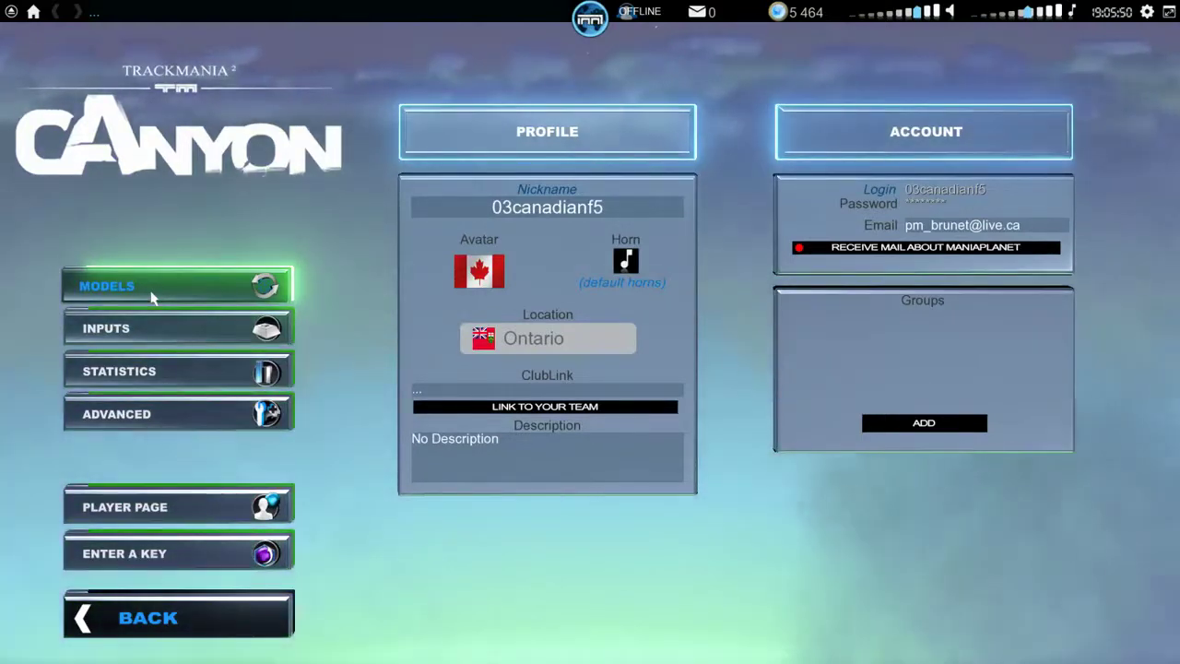
pyautogui.click(152, 295)
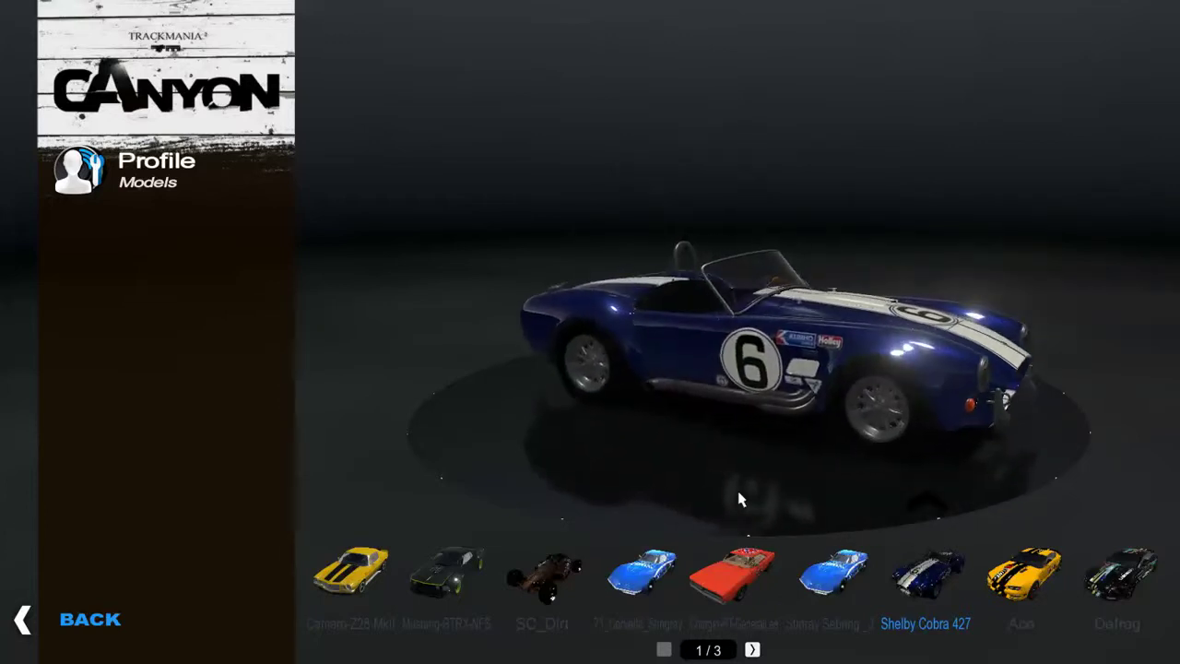
# Preview the Charger-RT-GeneralLee, Stinray Sebring _3, SC_Dirt, Mustang-RTRX-NFS and Camaro-Z28-MkII car models.
pyautogui.click(744, 572)
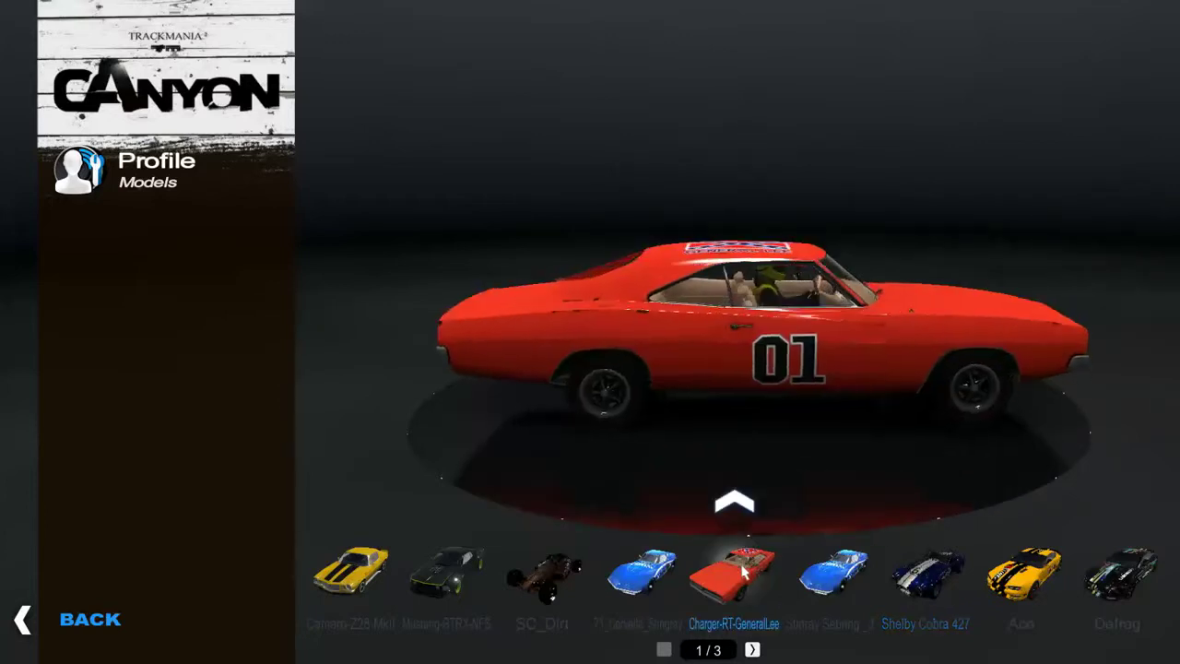
pyautogui.click(844, 591)
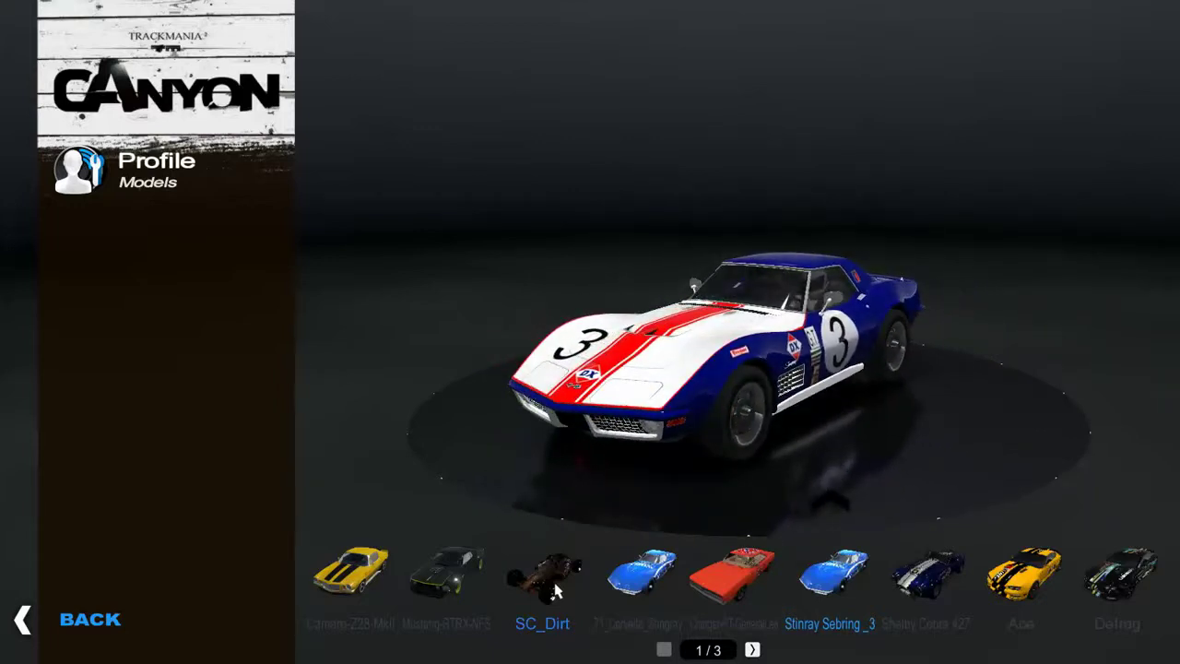
pyautogui.click(555, 591)
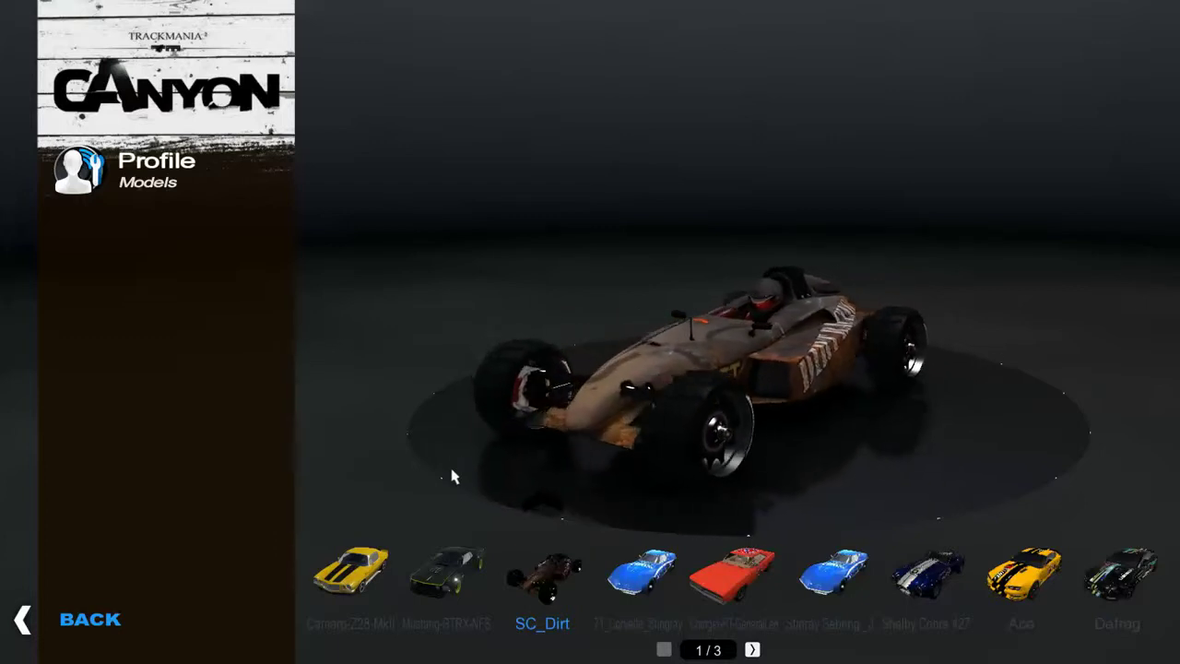
pyautogui.click(436, 560)
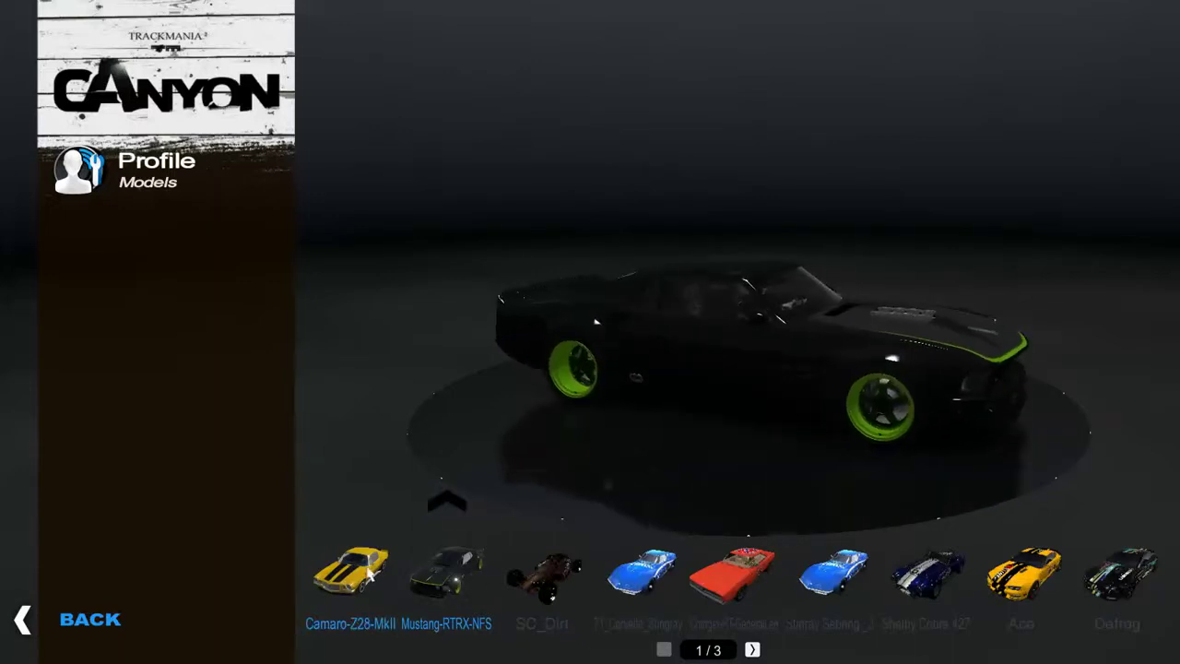
pyautogui.click(369, 573)
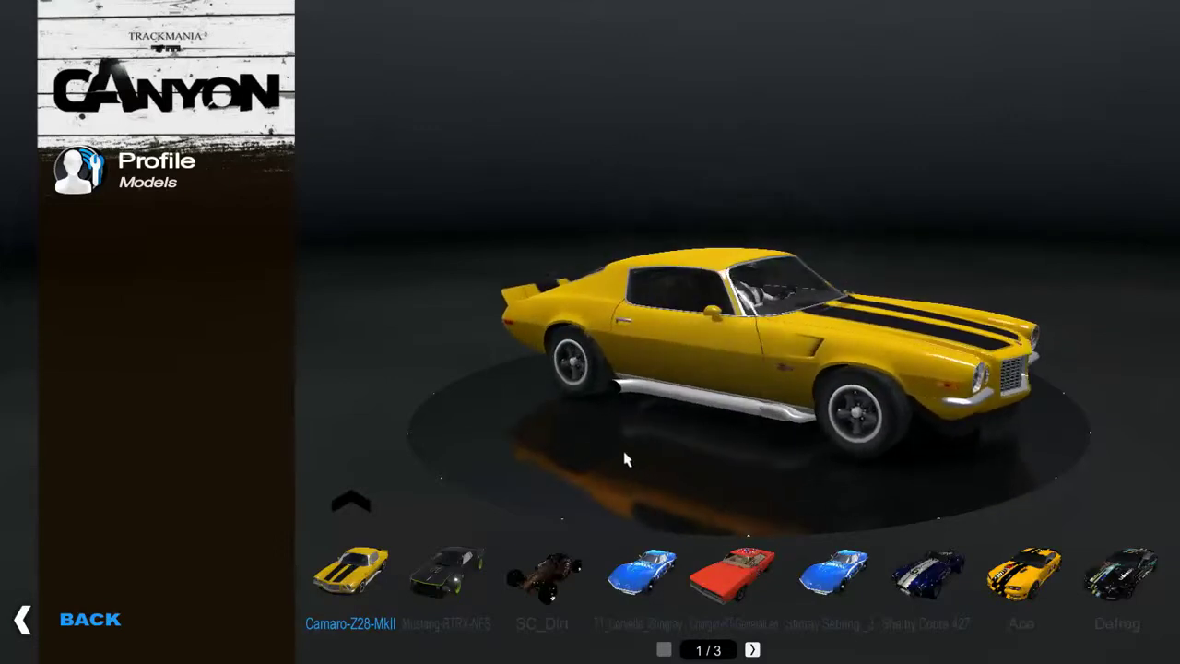
# Choose the Charger-RT-GeneralLee as the car model and return to the main menu.
pyautogui.click(733, 571)
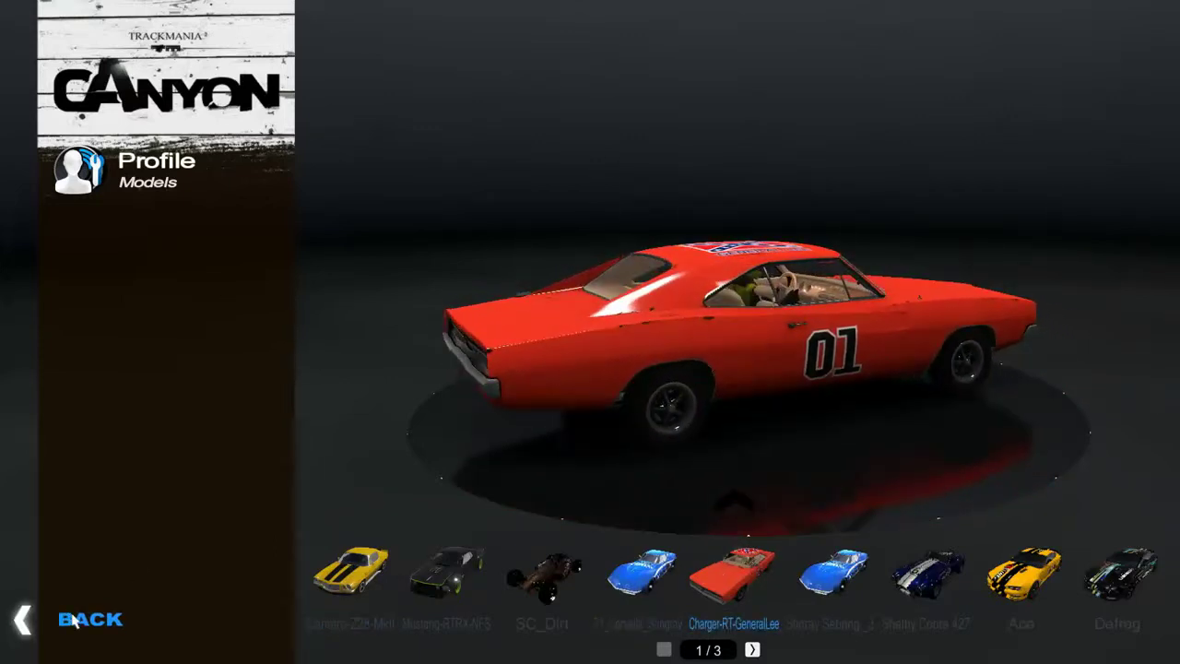
pyautogui.press('Escape')
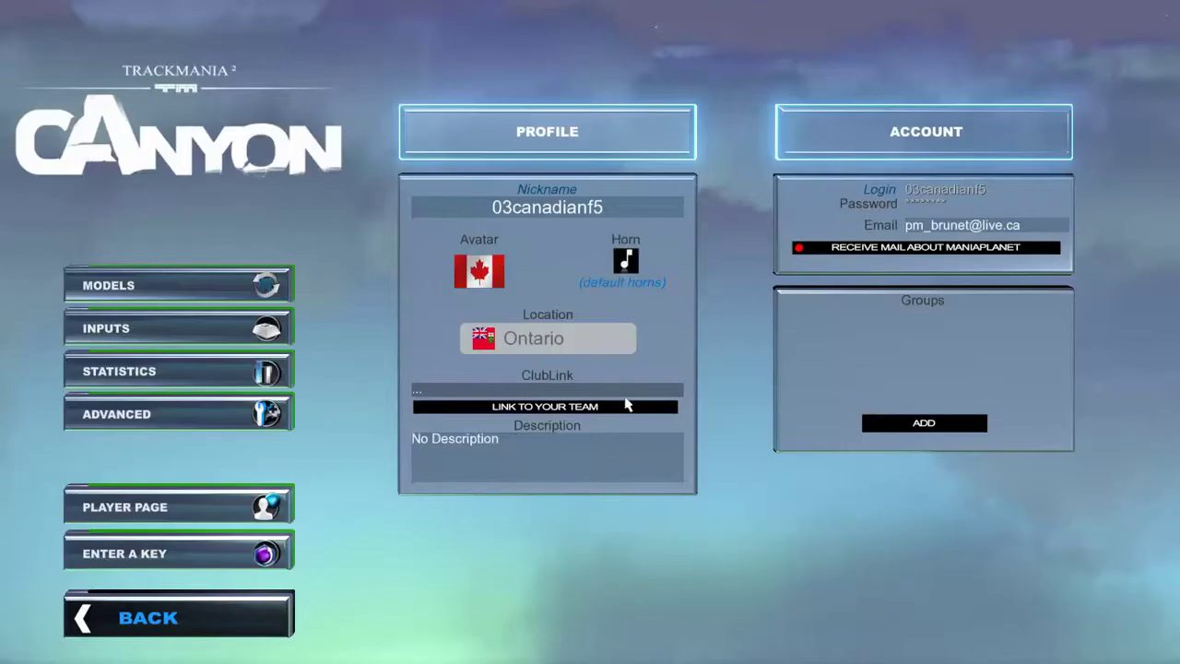
pyautogui.click(187, 625)
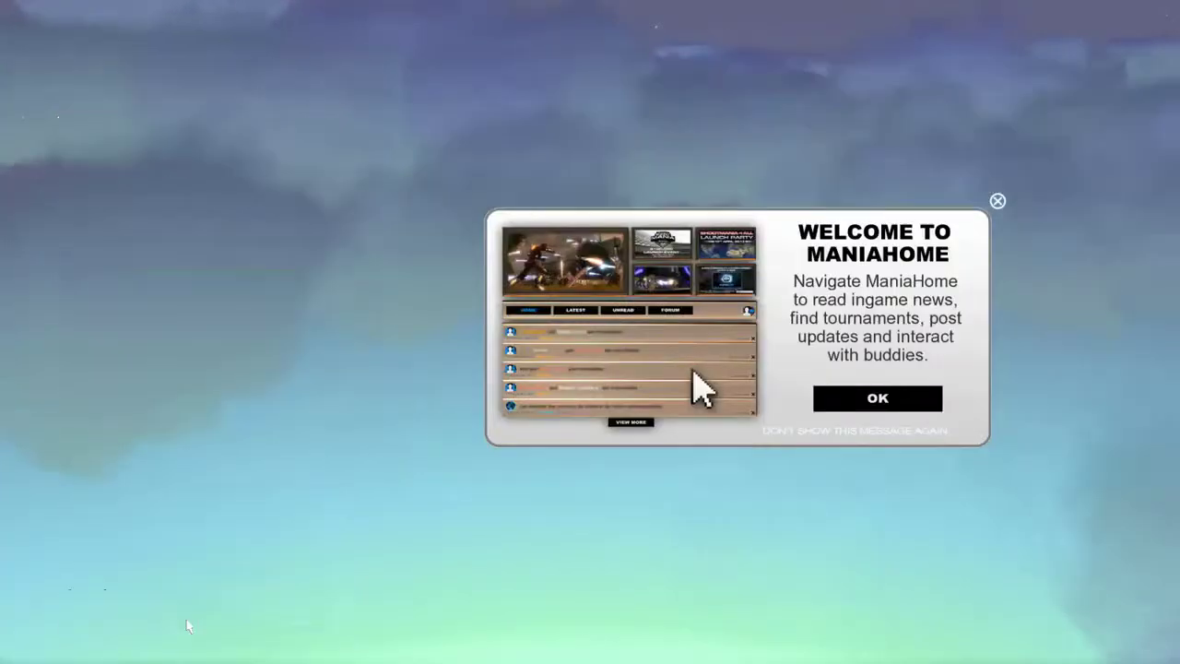
# Start a solo race on the Green difficulty track B03 against the Gold Medal opponent.
pyautogui.click(175, 267)
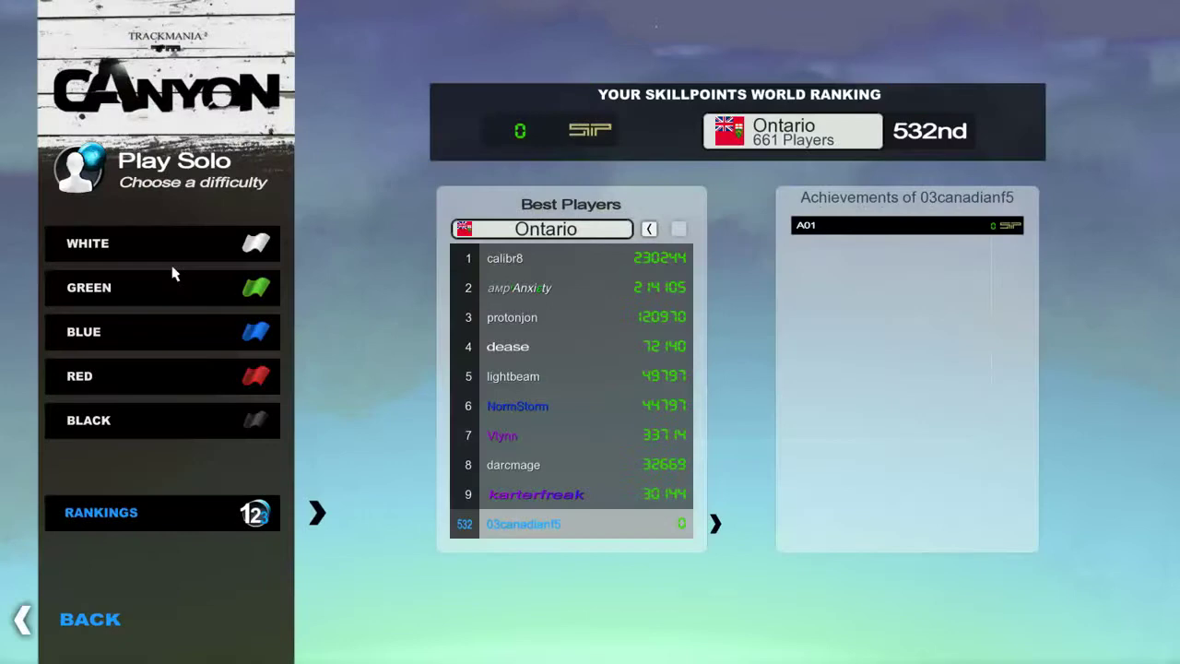
pyautogui.click(119, 285)
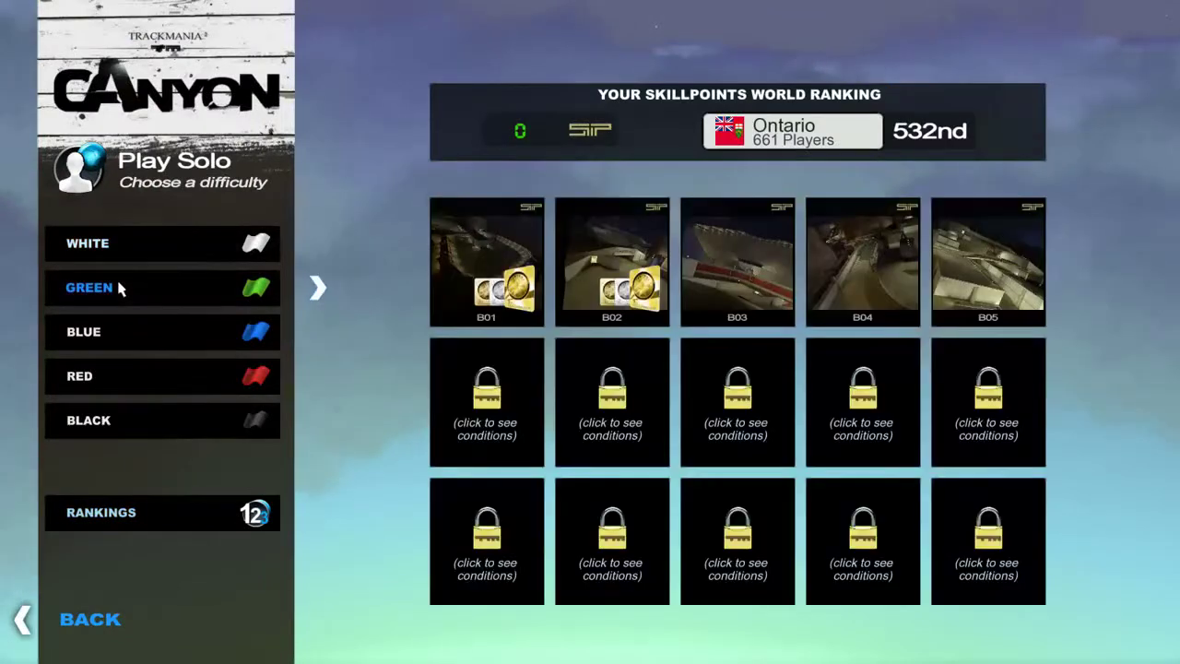
pyautogui.click(746, 291)
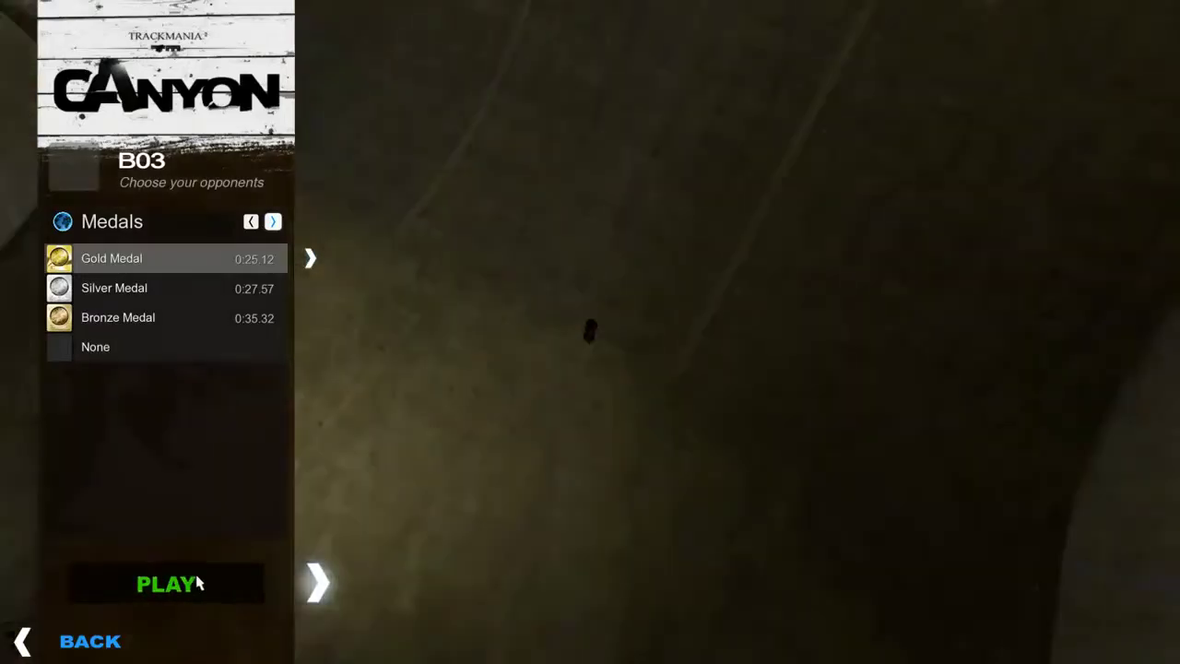
pyautogui.click(198, 582)
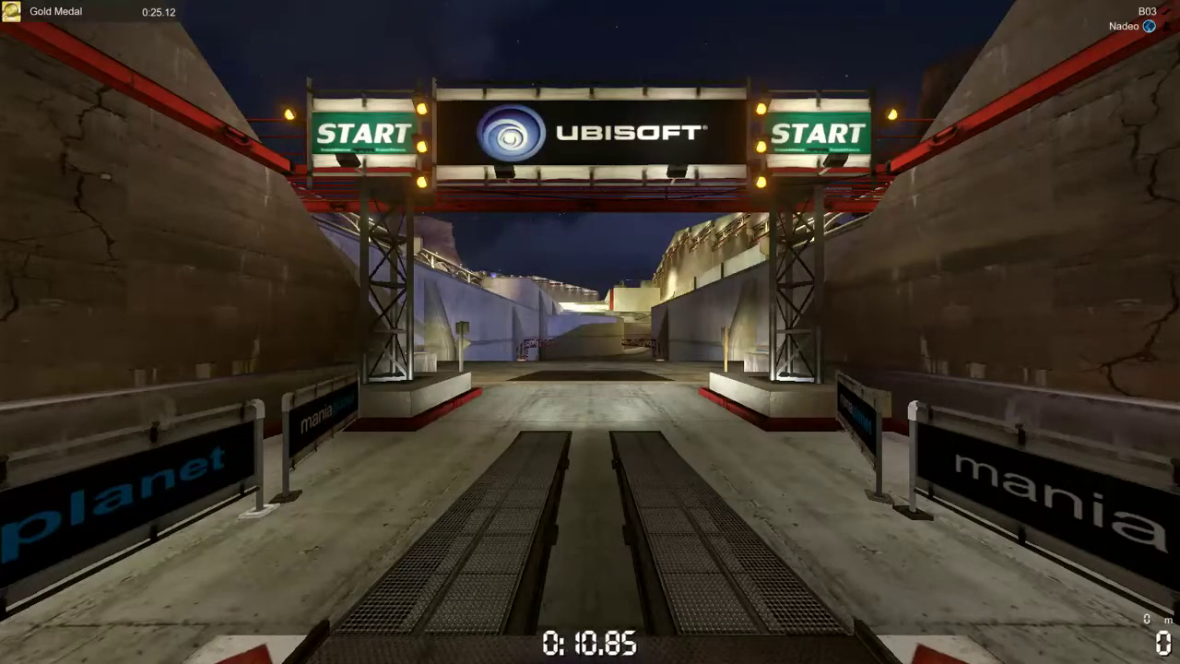
# Drive track B03 to the finish, quit the race and return to the main menu.
pyautogui.press('Up')
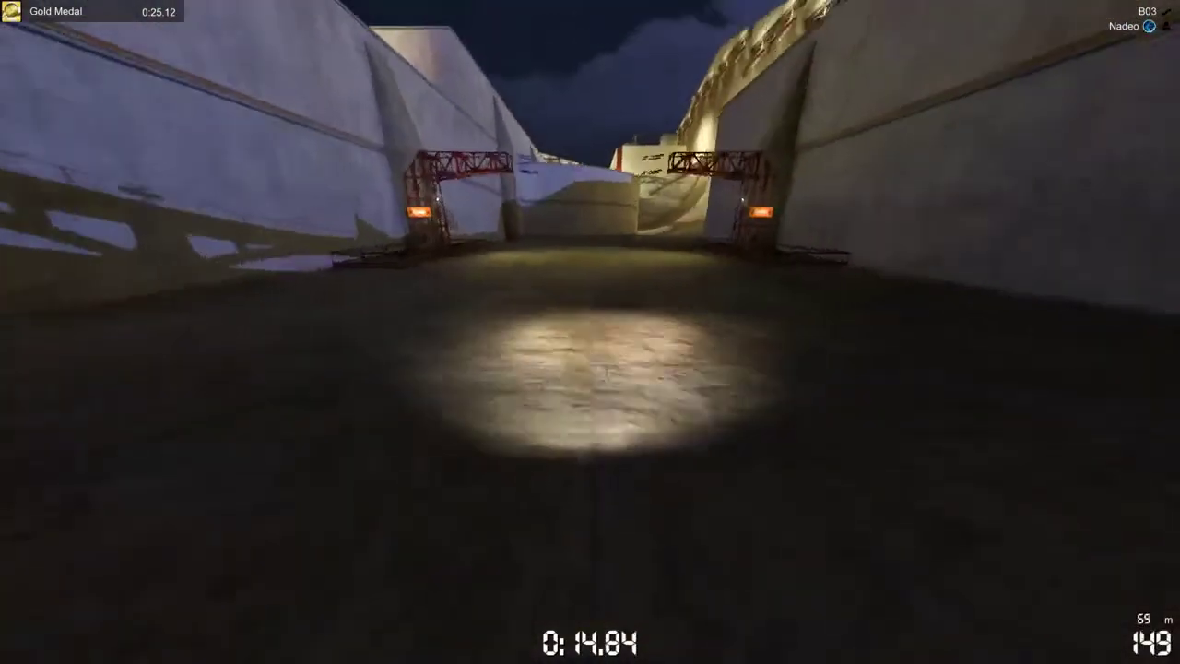
pyautogui.press('Right')
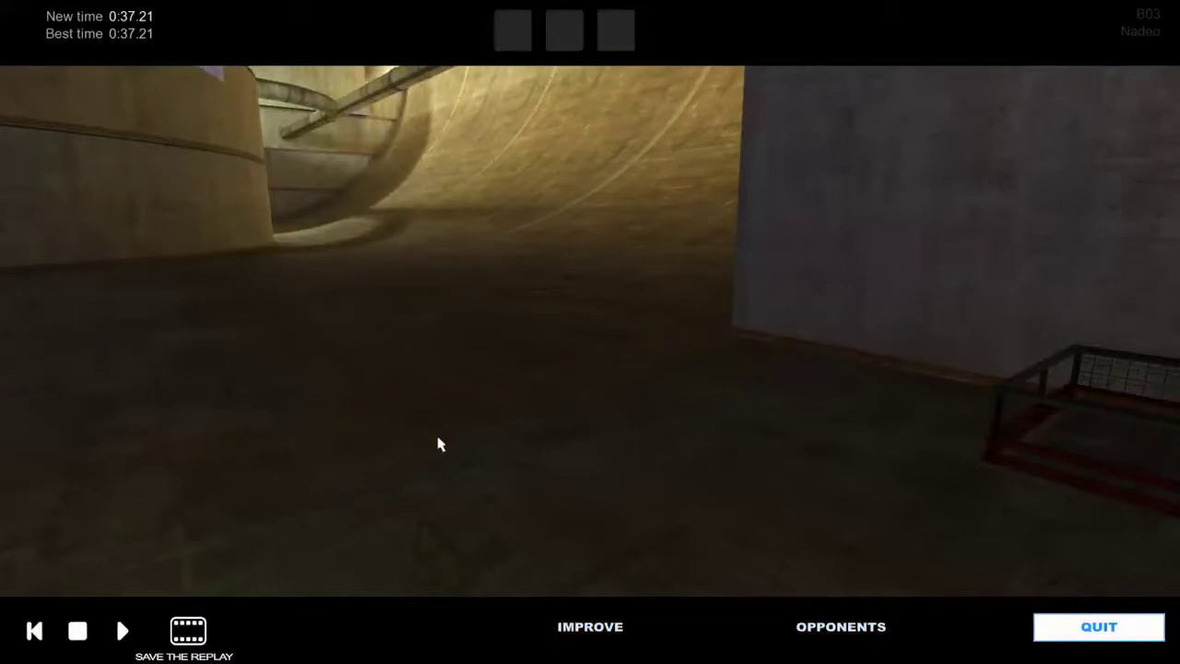
pyautogui.click(1099, 626)
pyautogui.click(97, 631)
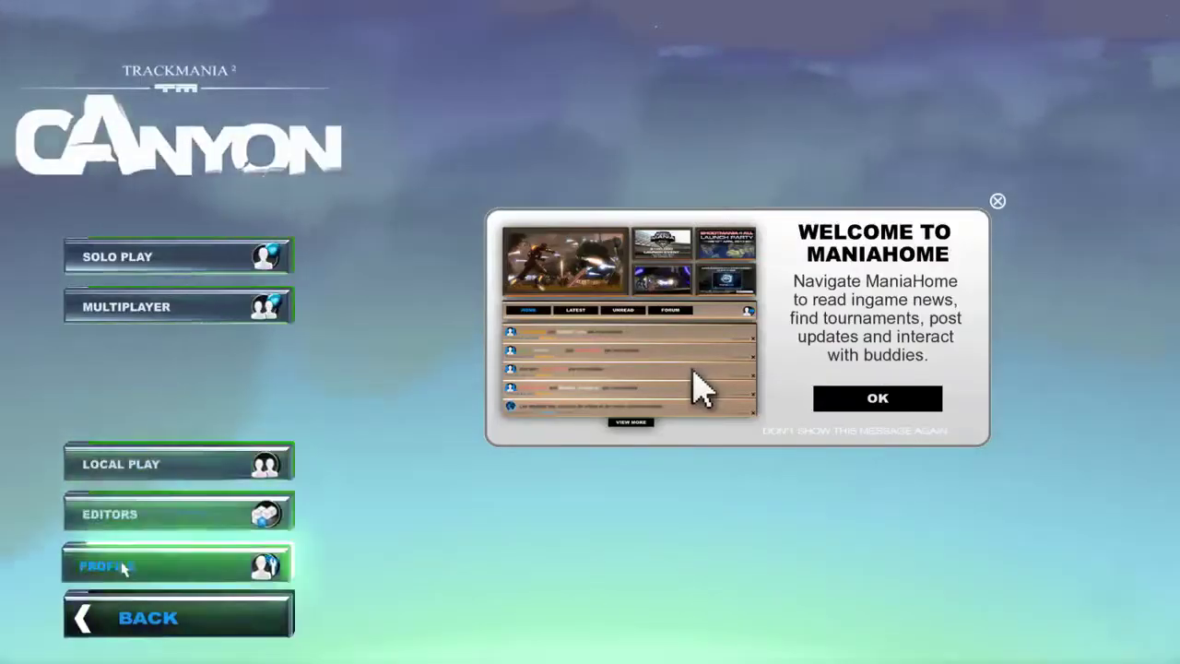
# Check the control bindings and the list of input devices in the profile's input settings, and return to the main menu.
pyautogui.click(116, 564)
pyautogui.click(166, 334)
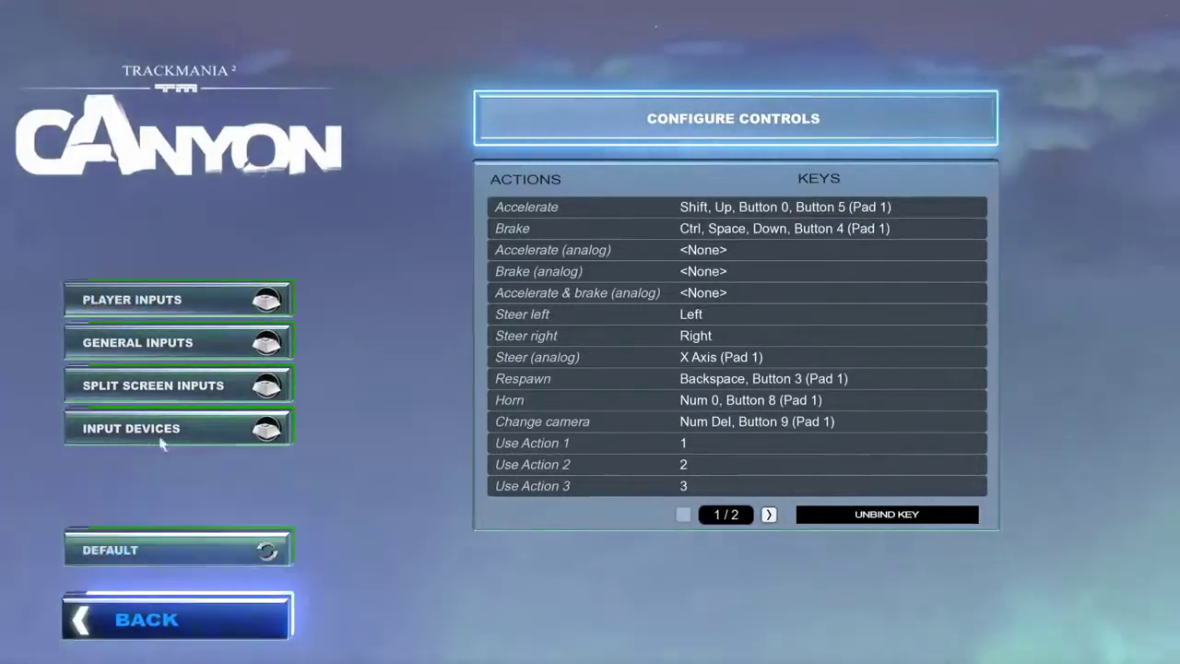
pyautogui.click(157, 435)
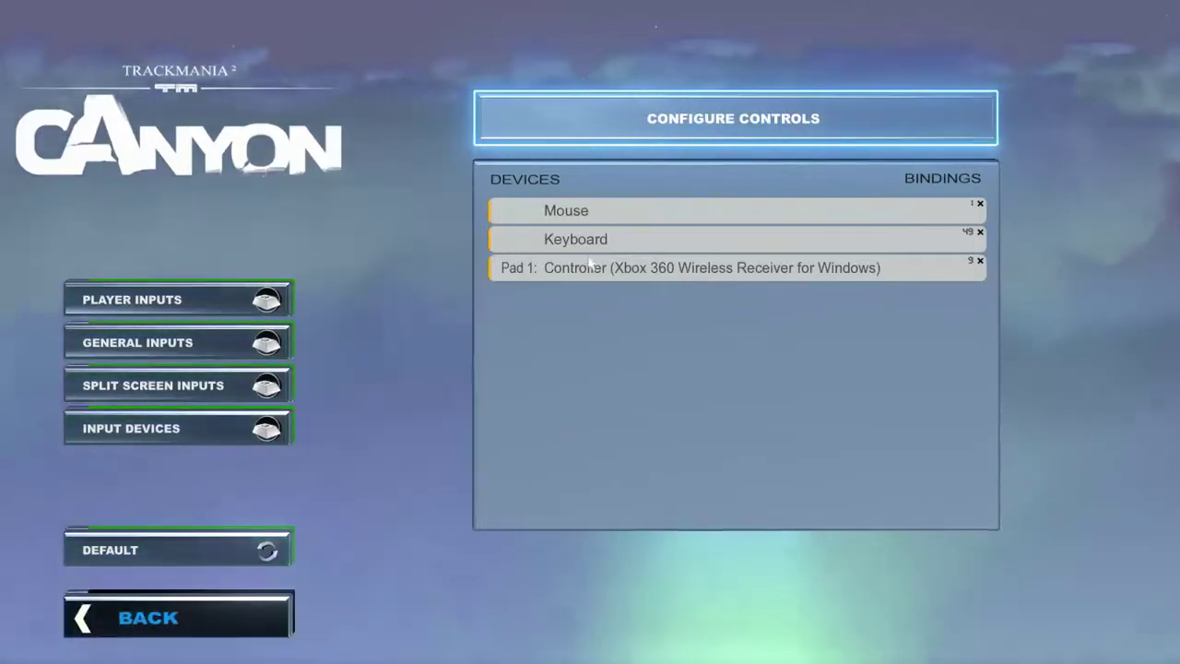
pyautogui.click(134, 623)
pyautogui.click(133, 624)
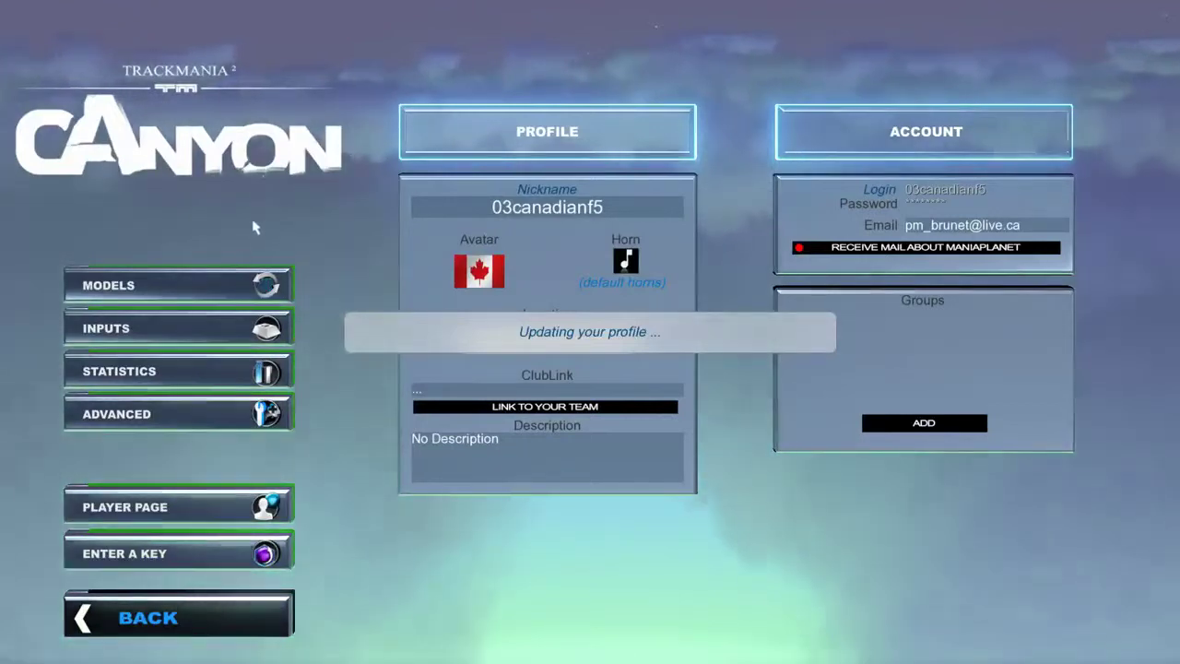
pyautogui.click(138, 622)
# Start another solo race on the Green difficulty track B03.
pyautogui.click(145, 254)
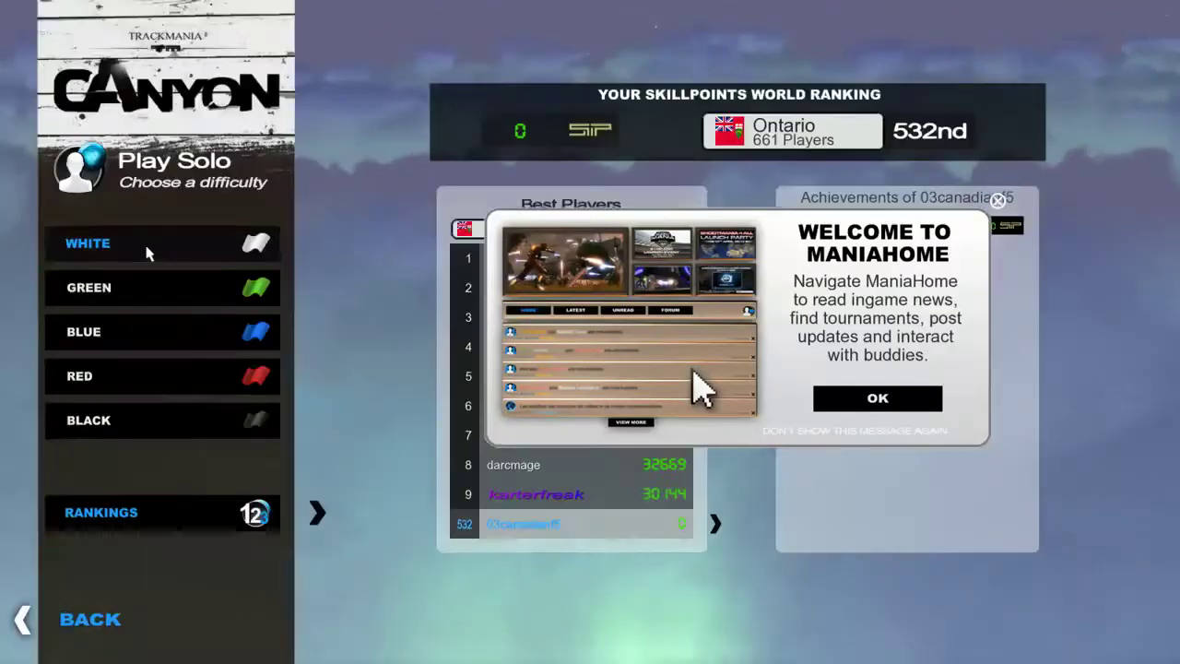
pyautogui.click(143, 295)
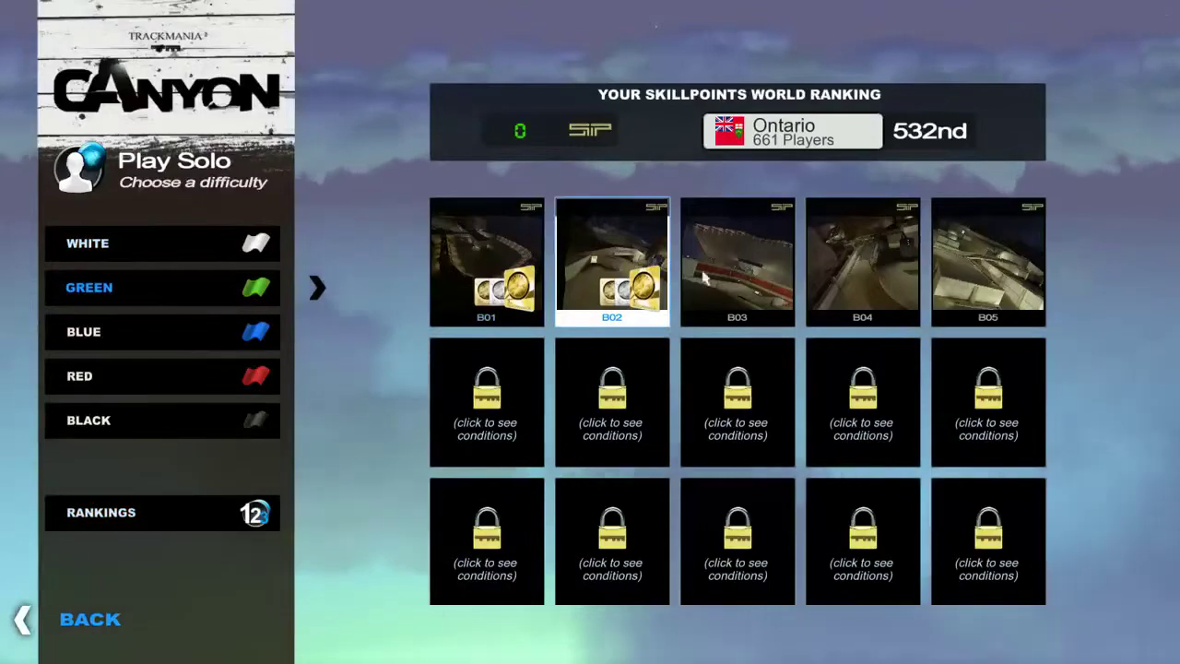
pyautogui.click(703, 293)
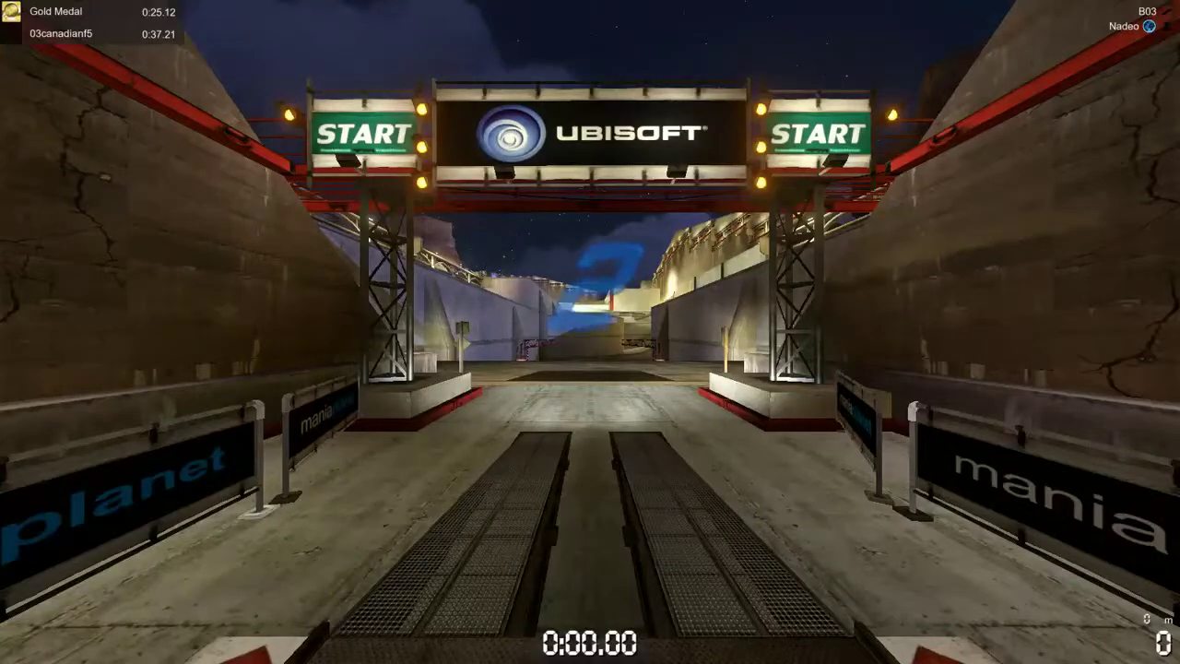
# Race through track B03 at full throttle, steering along the banked curves to the finish.
pyautogui.press('Up')
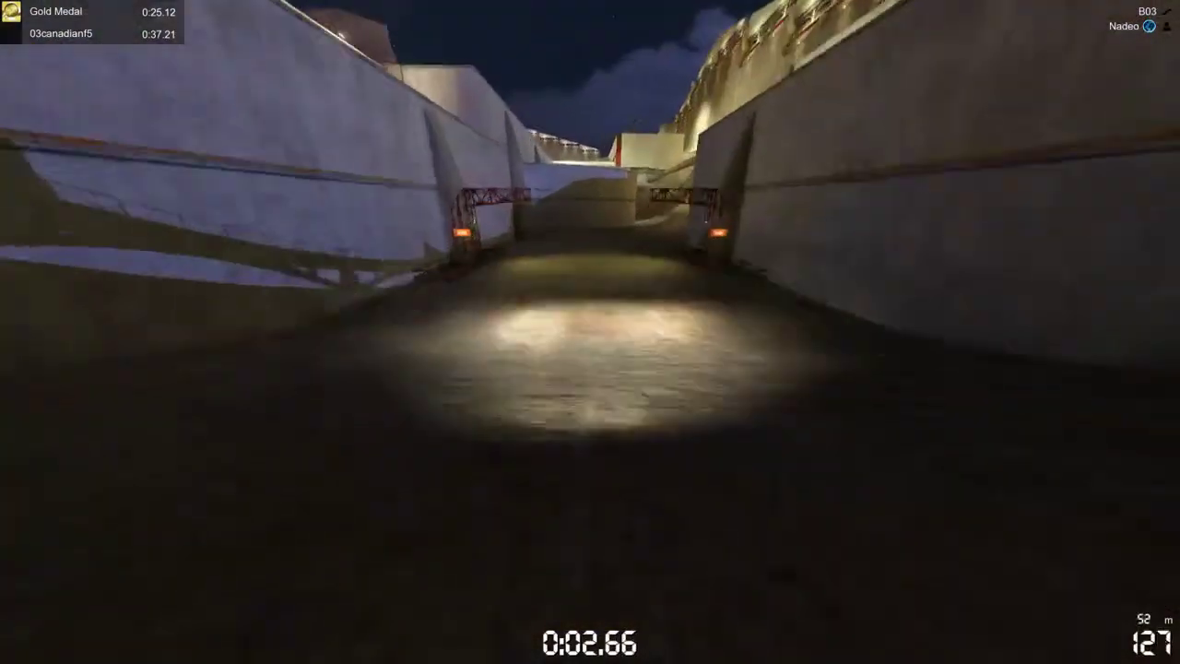
pyautogui.press('Left')
pyautogui.press('Left')
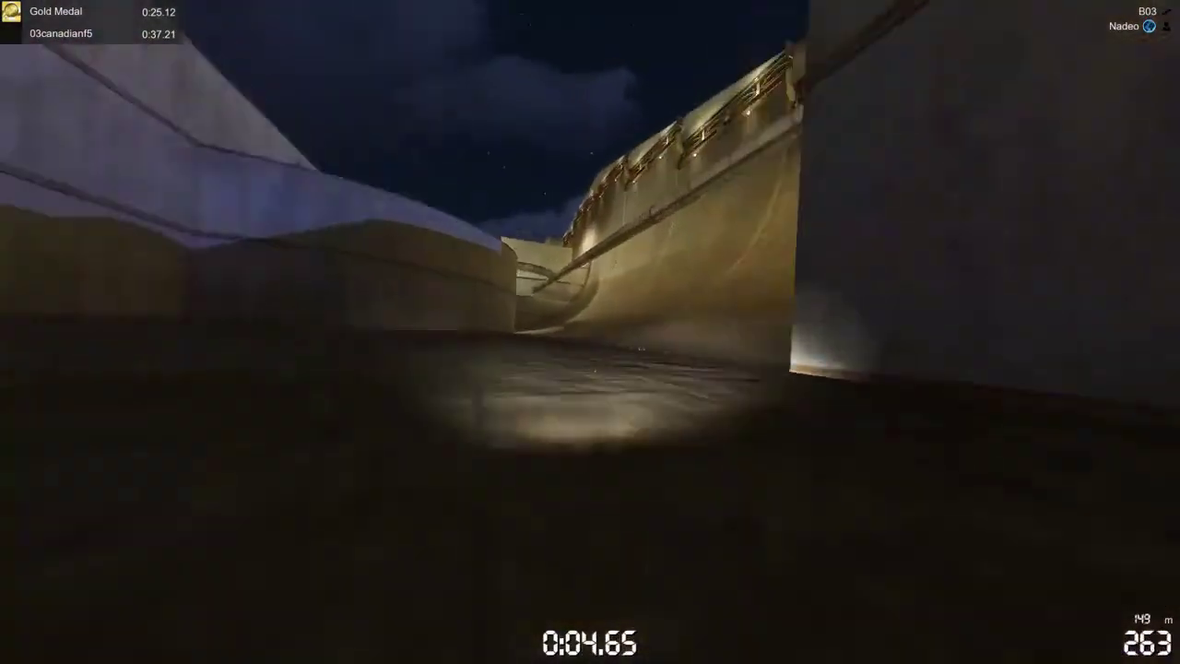
pyautogui.press('Right')
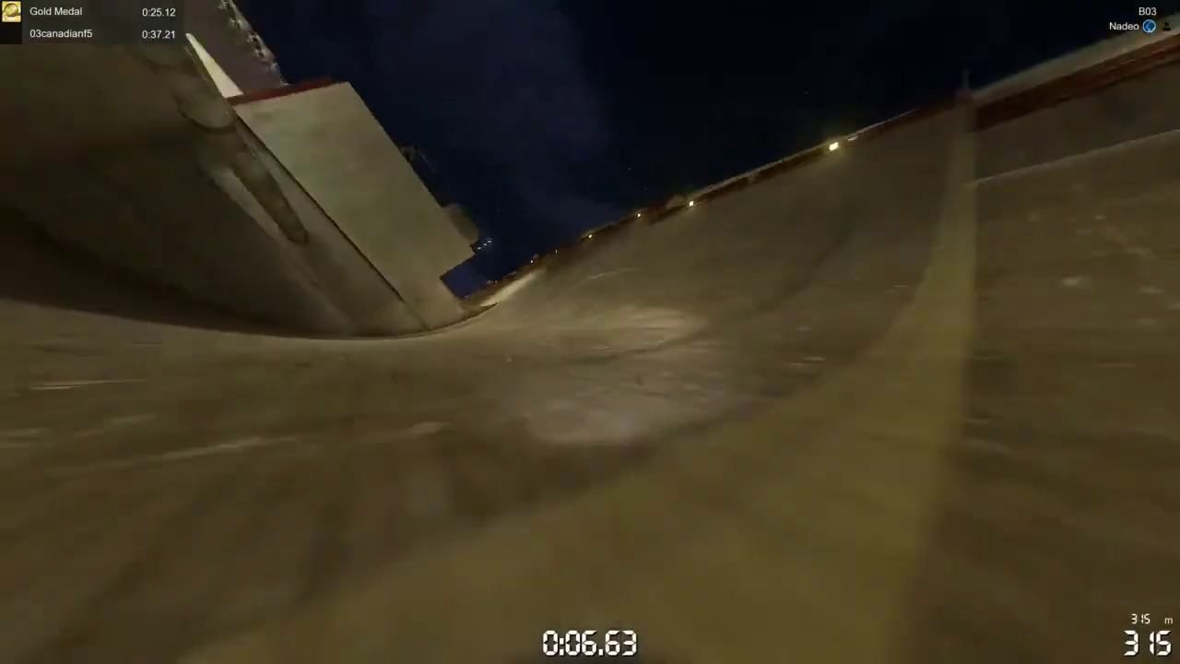
pyautogui.press('Left')
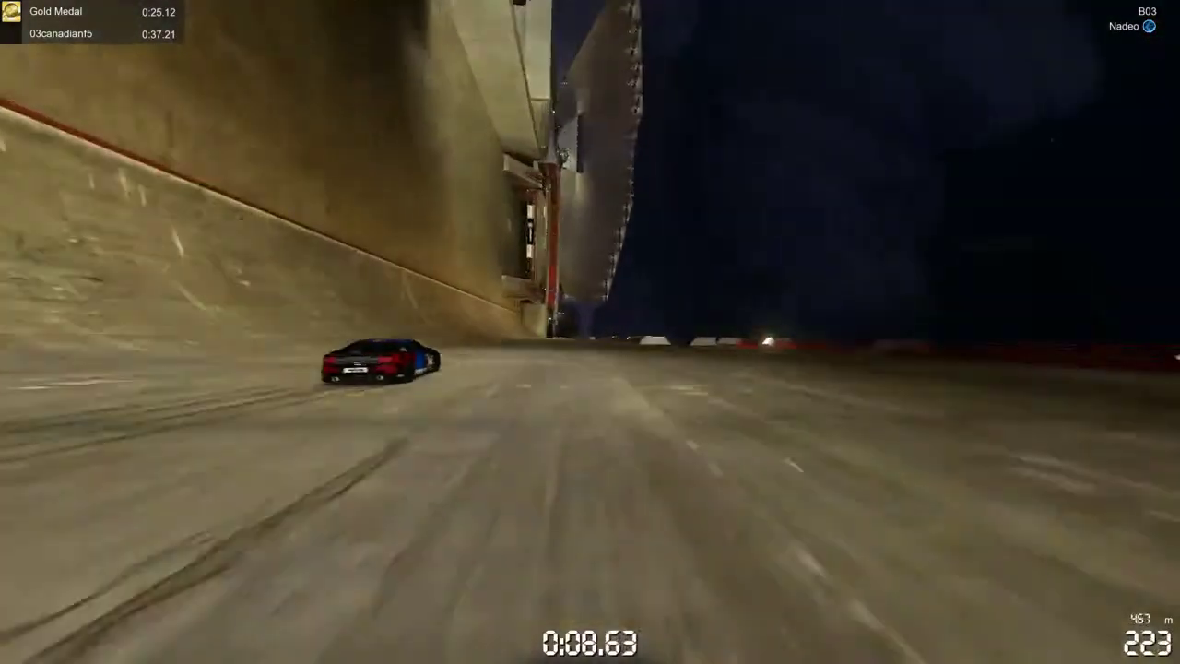
pyautogui.press('Right')
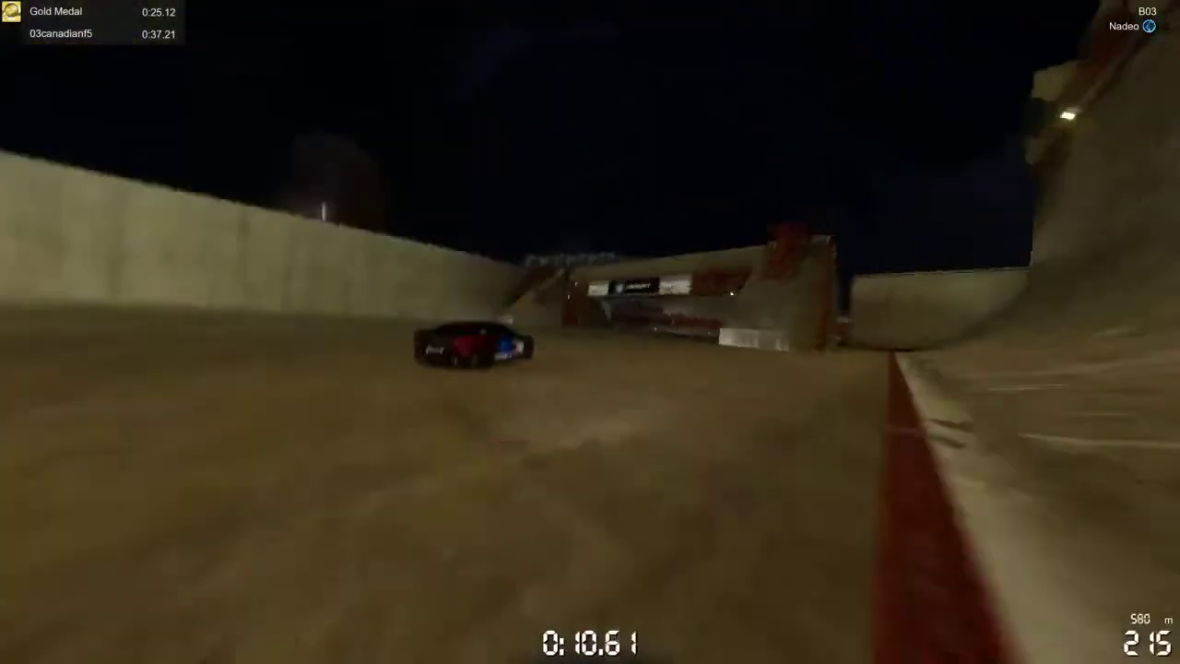
pyautogui.press('Right')
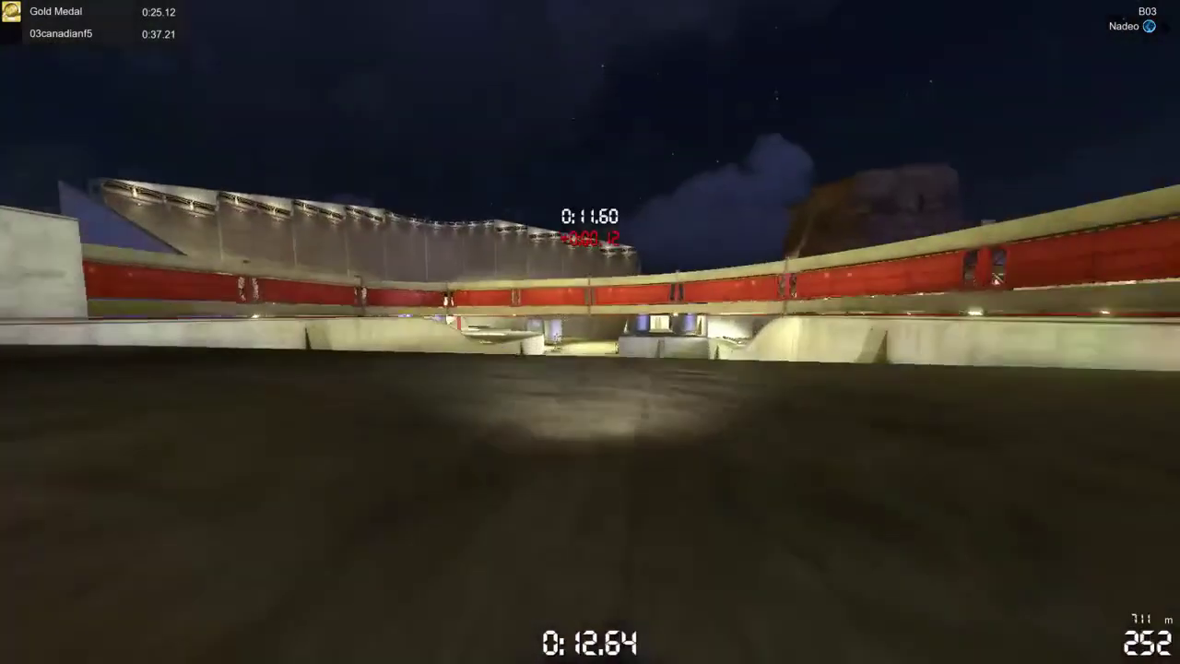
pyautogui.press('Left')
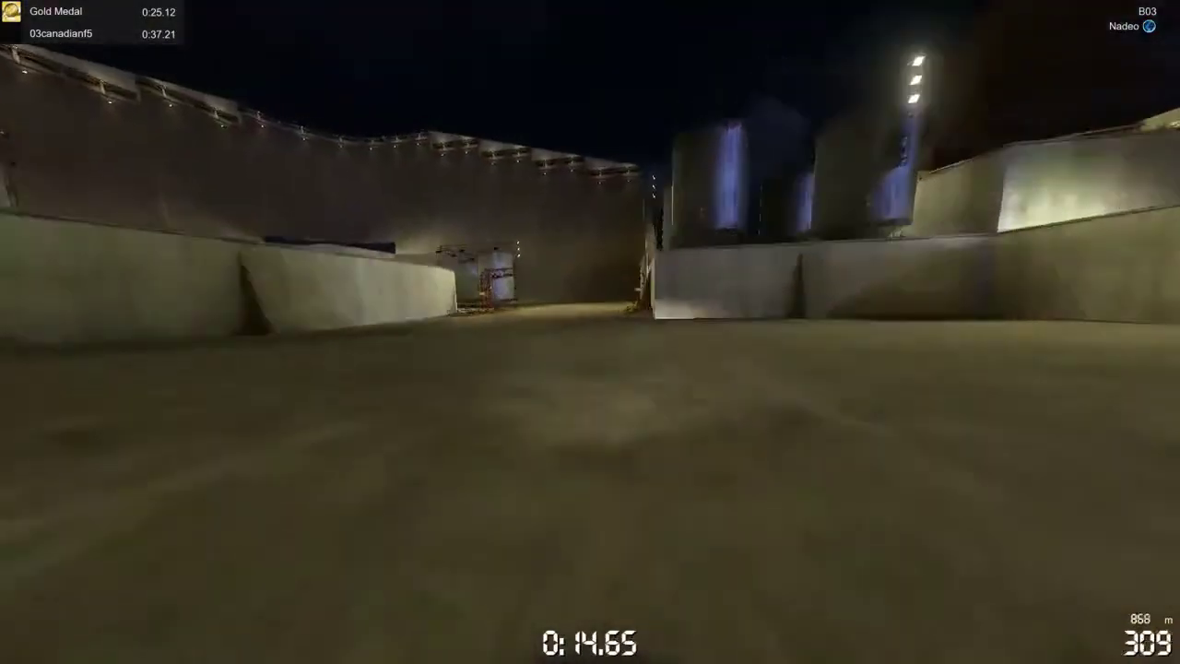
pyautogui.press('Left')
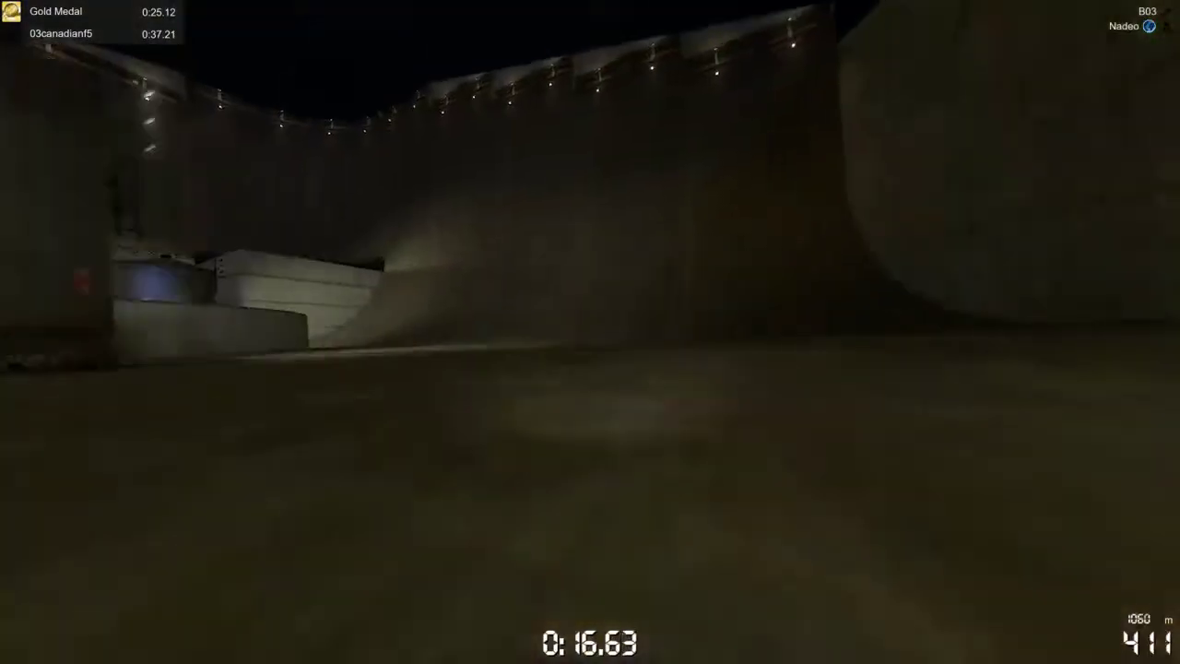
pyautogui.press('Right')
pyautogui.press('Left')
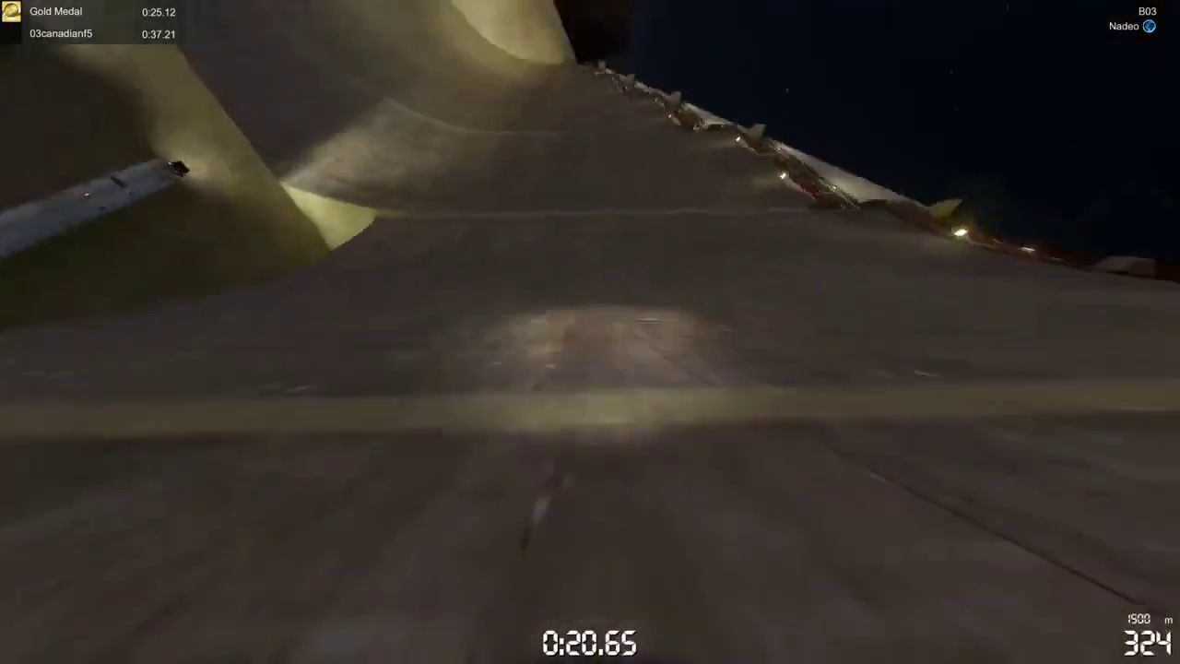
pyautogui.press('Up')
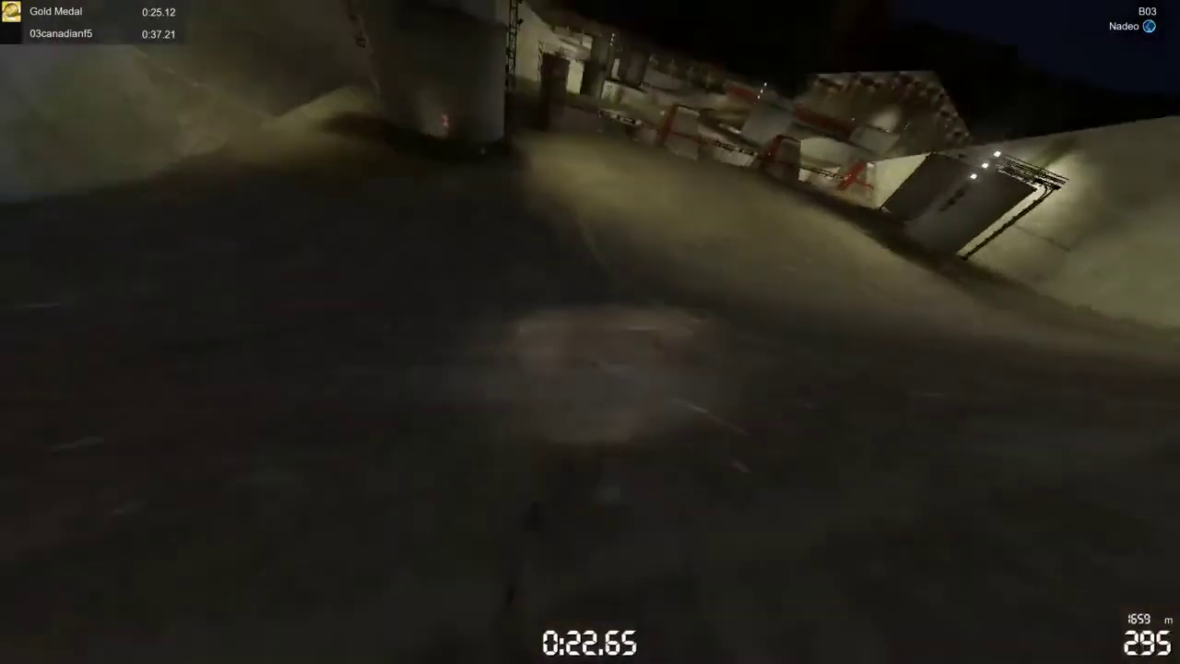
pyautogui.press('Up')
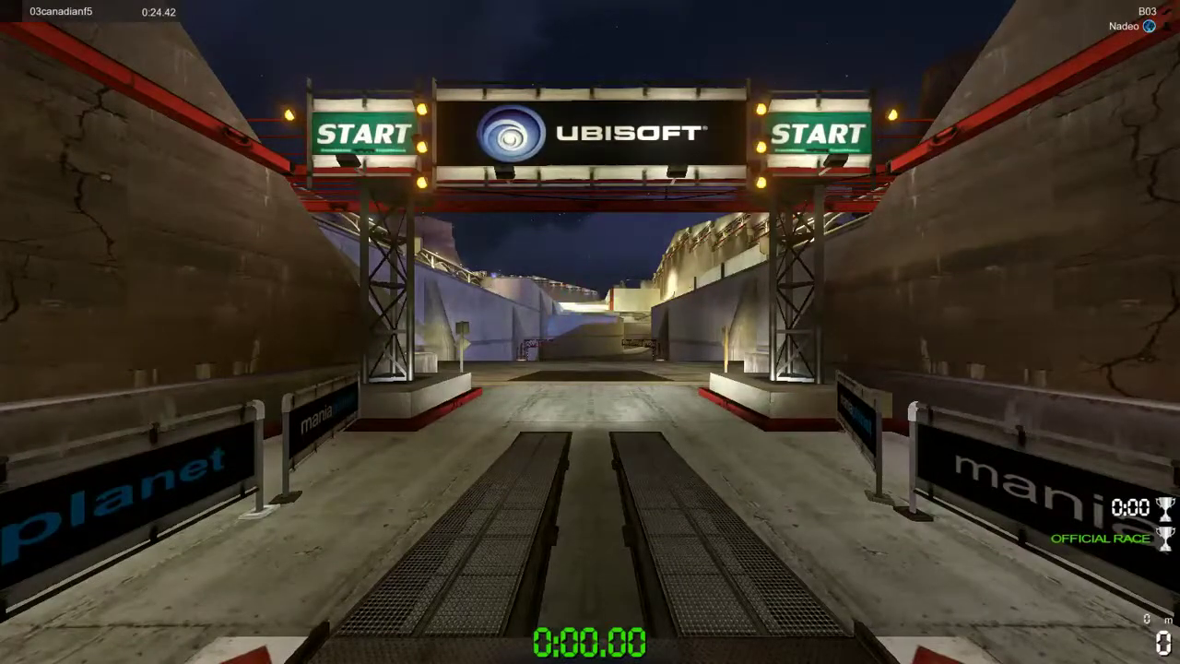
# Accelerate from the start of track B03 in an official race and drive the red car along the banked curves.
pyautogui.press('Up')
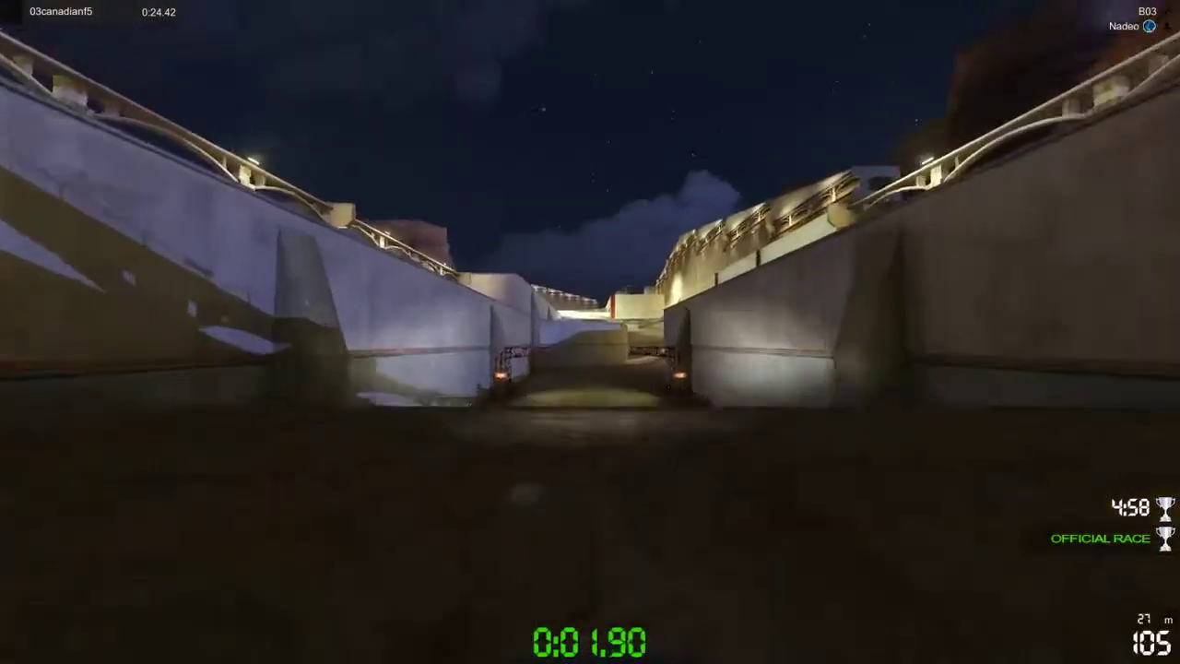
pyautogui.press('Up')
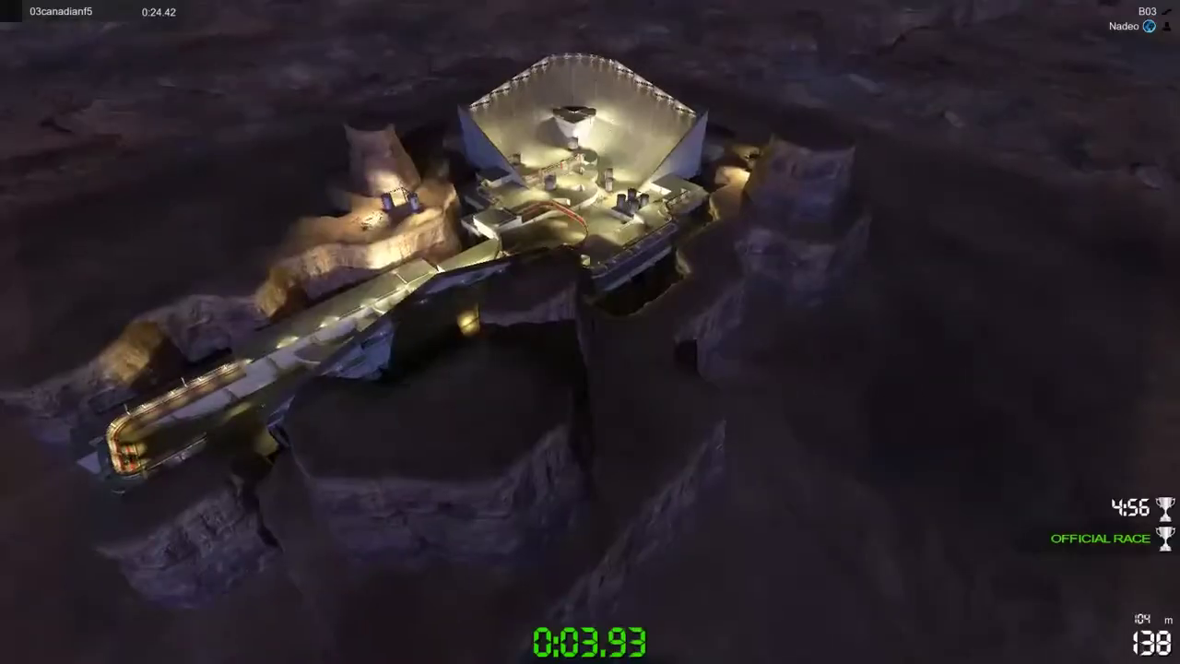
pyautogui.press('Up')
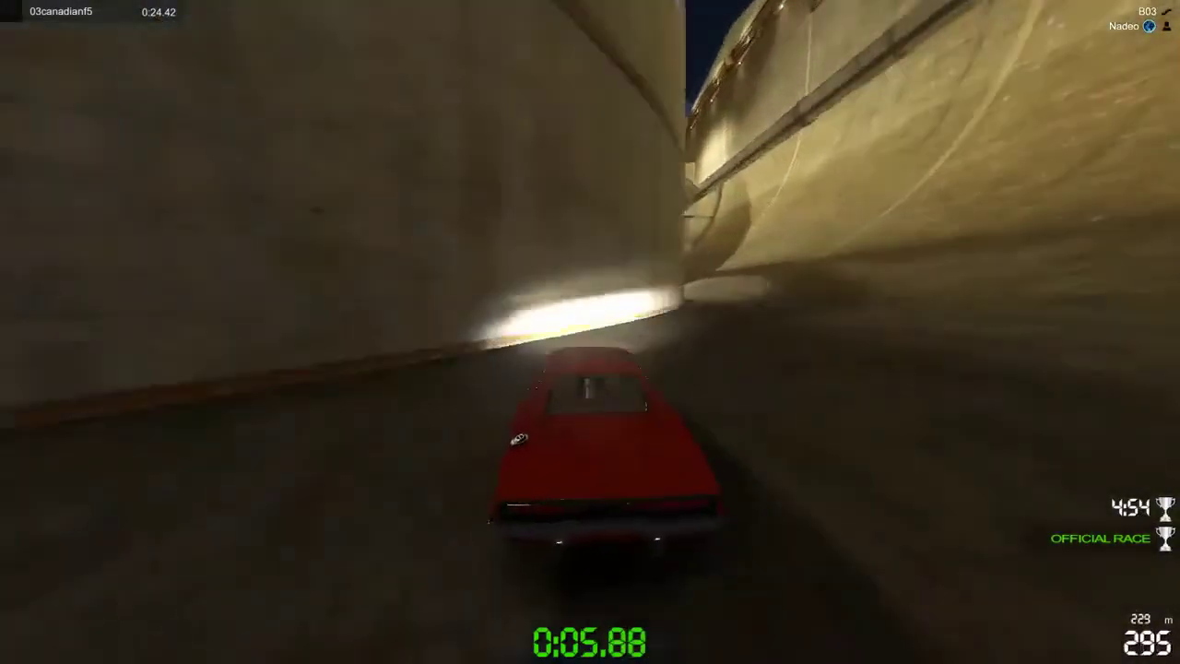
pyautogui.press('Up')
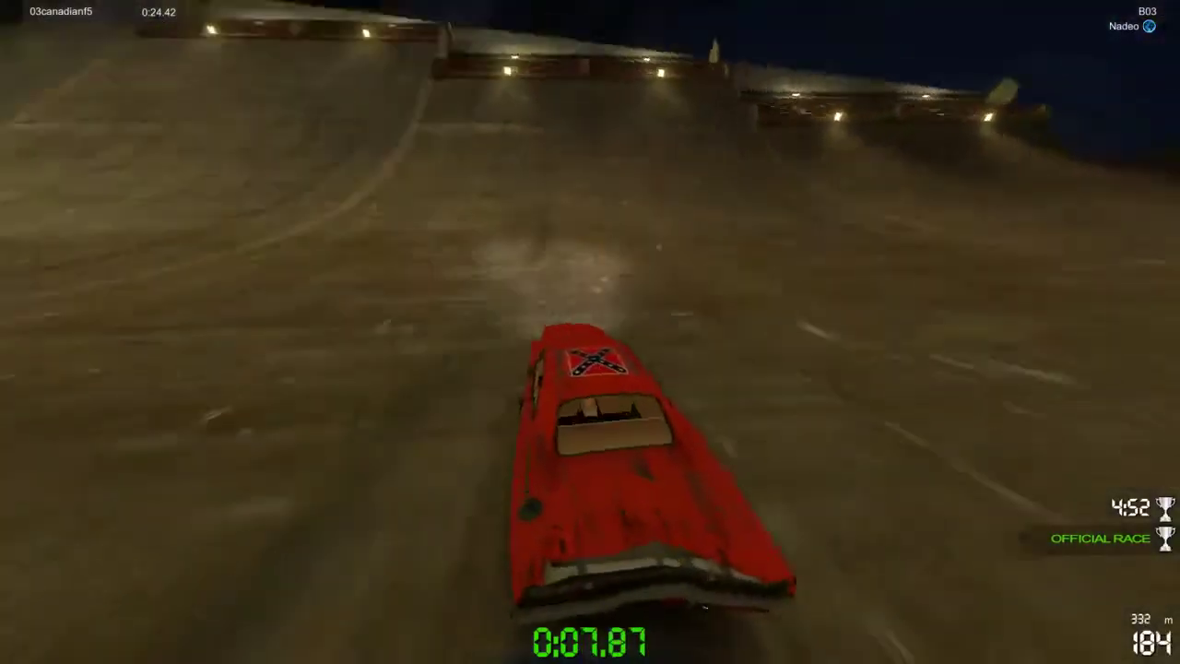
pyautogui.press('Up')
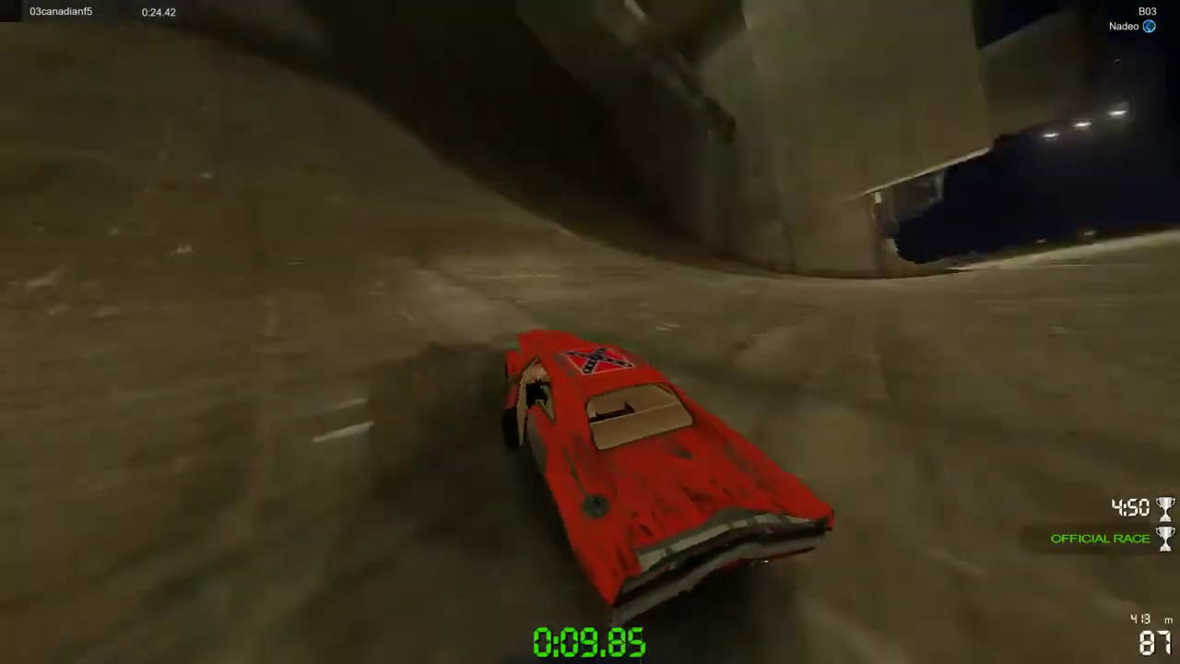
pyautogui.press('Up')
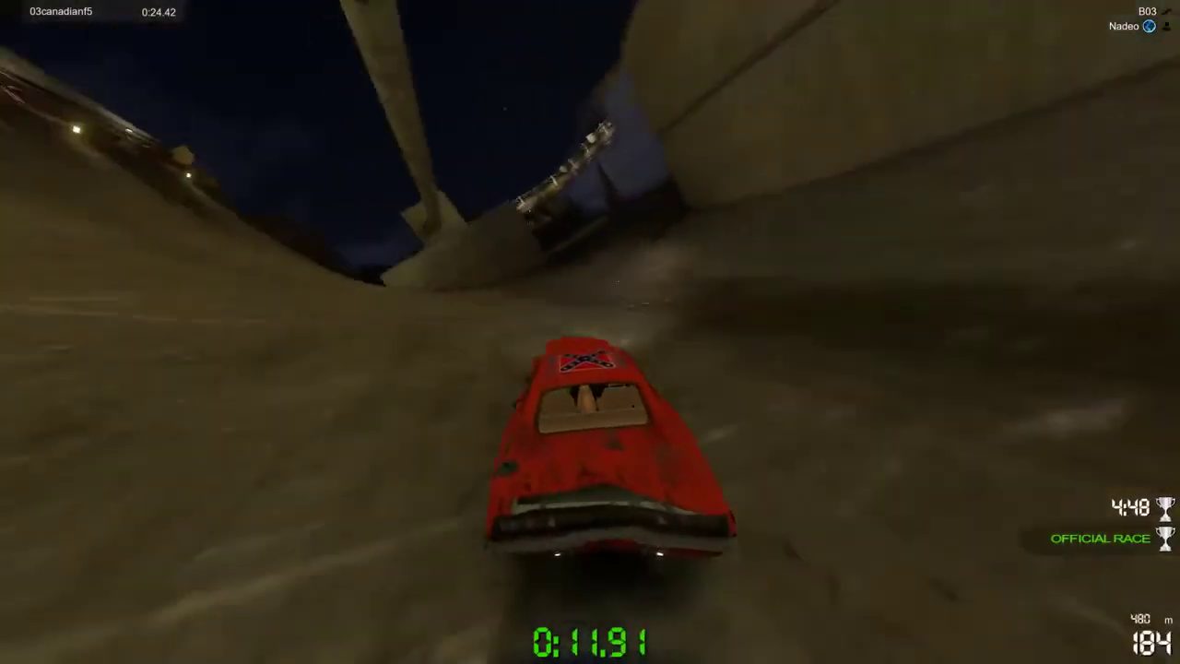
pyautogui.press('Up')
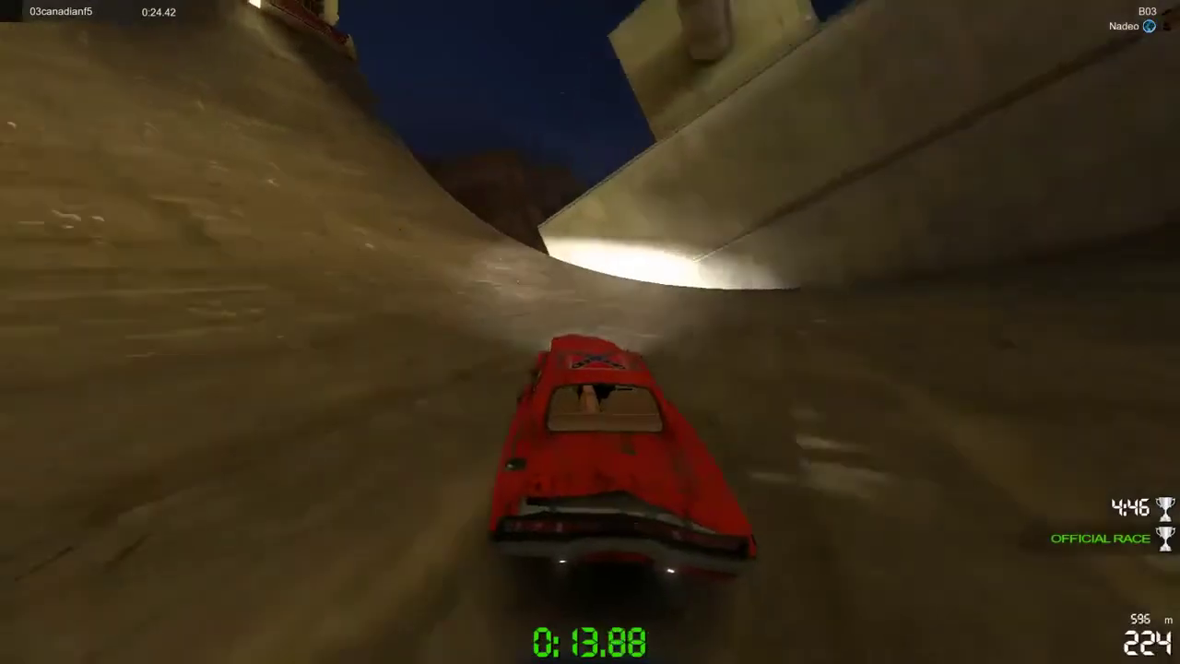
# Leave the track and drive the car across the dark canyon floor between the concrete support pillars.
pyautogui.press('Up')
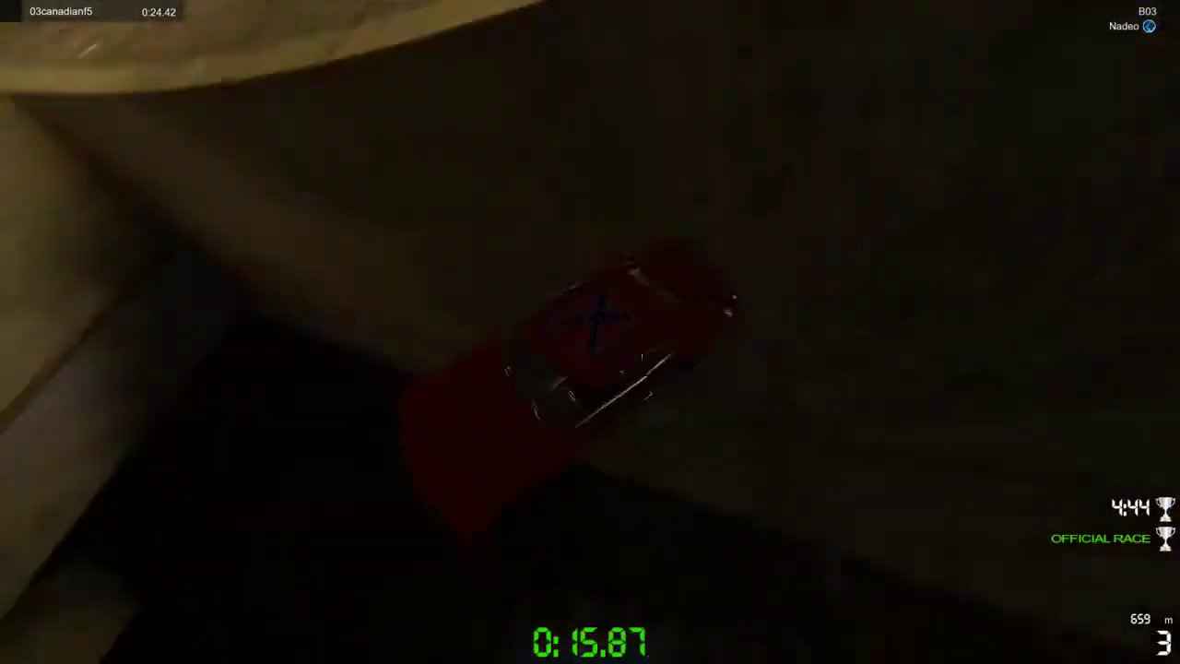
pyautogui.press('Up')
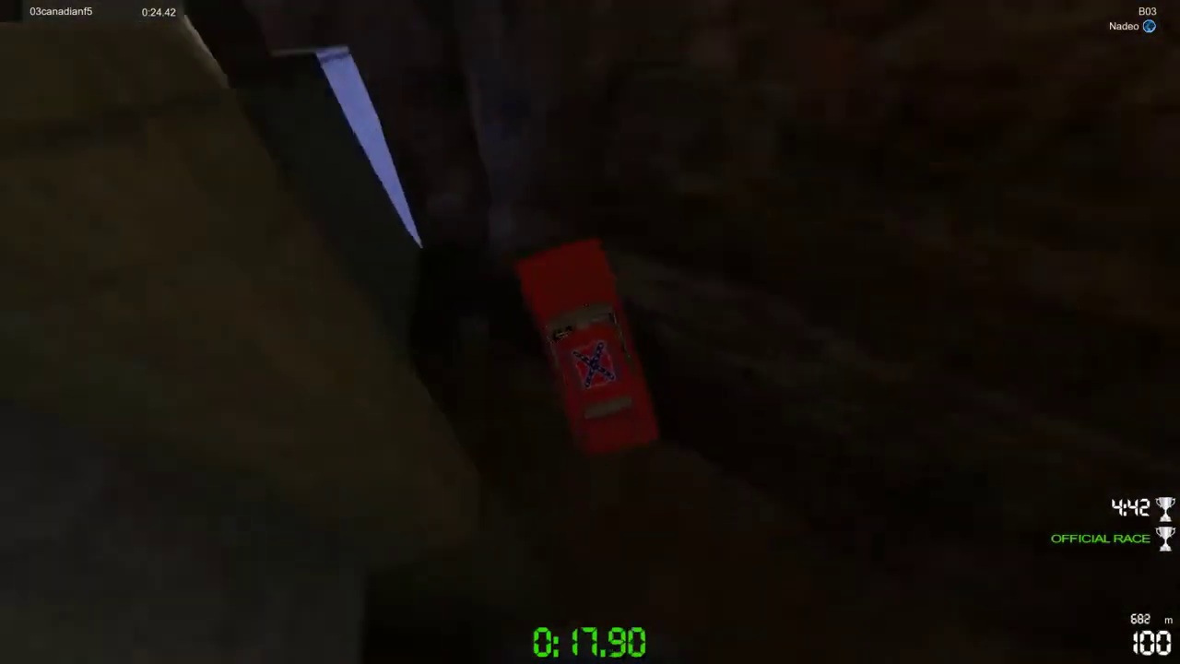
pyautogui.press('Up')
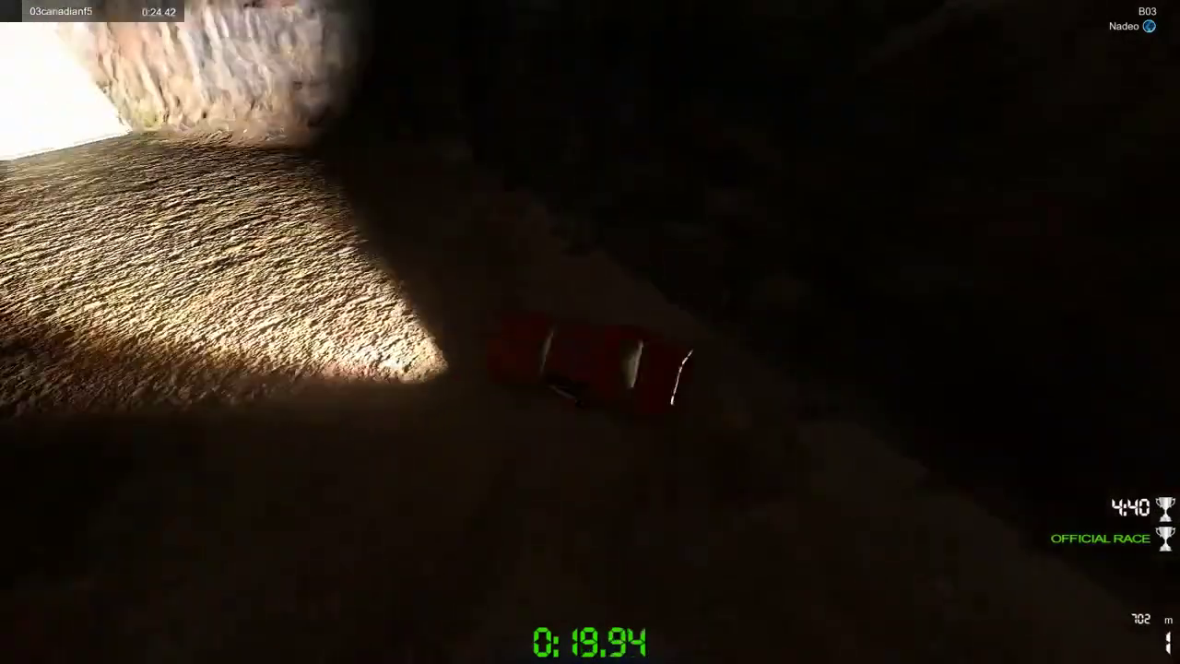
pyautogui.press('Up')
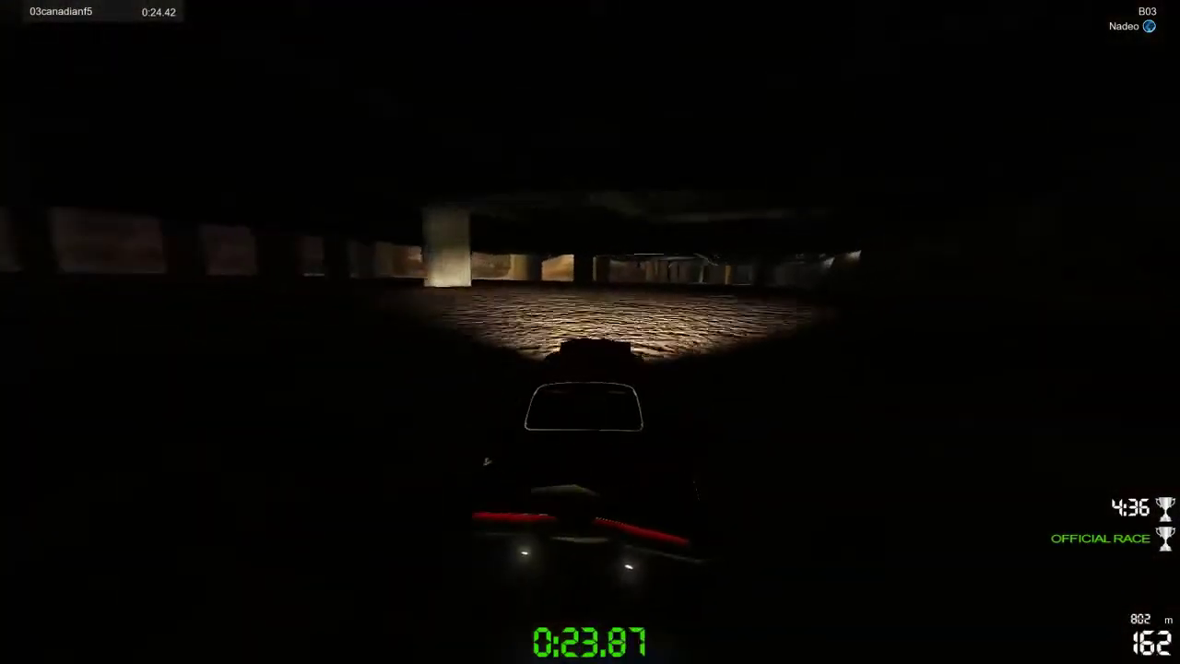
pyautogui.press('Up')
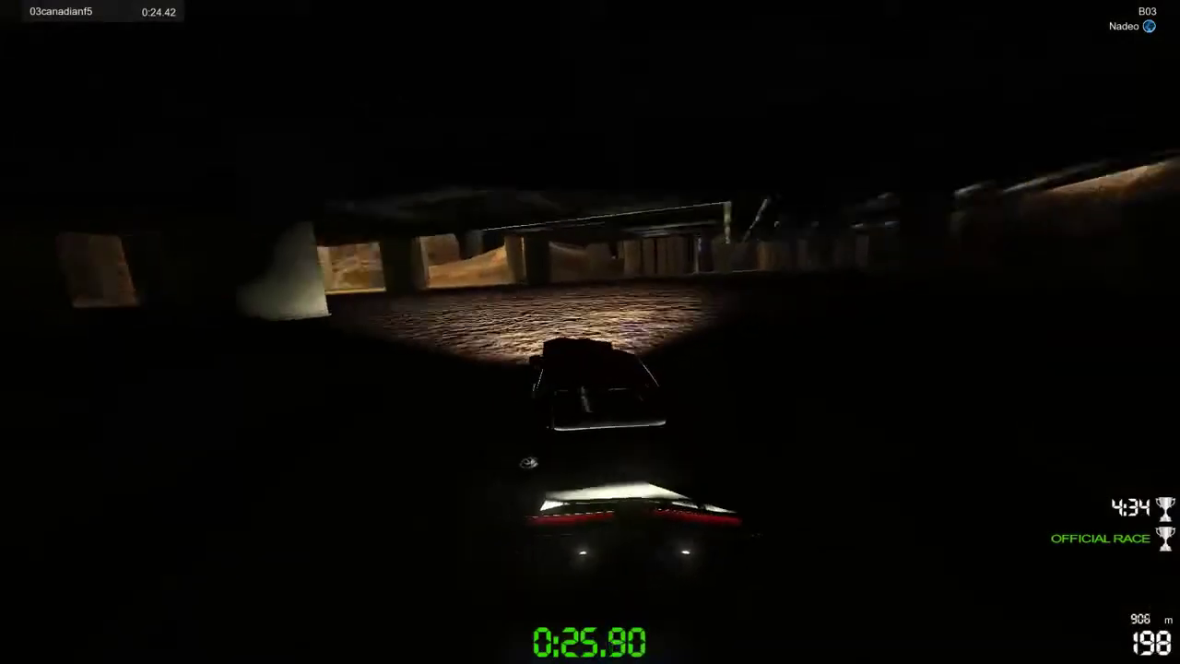
pyautogui.press('Up')
pyautogui.press('Left')
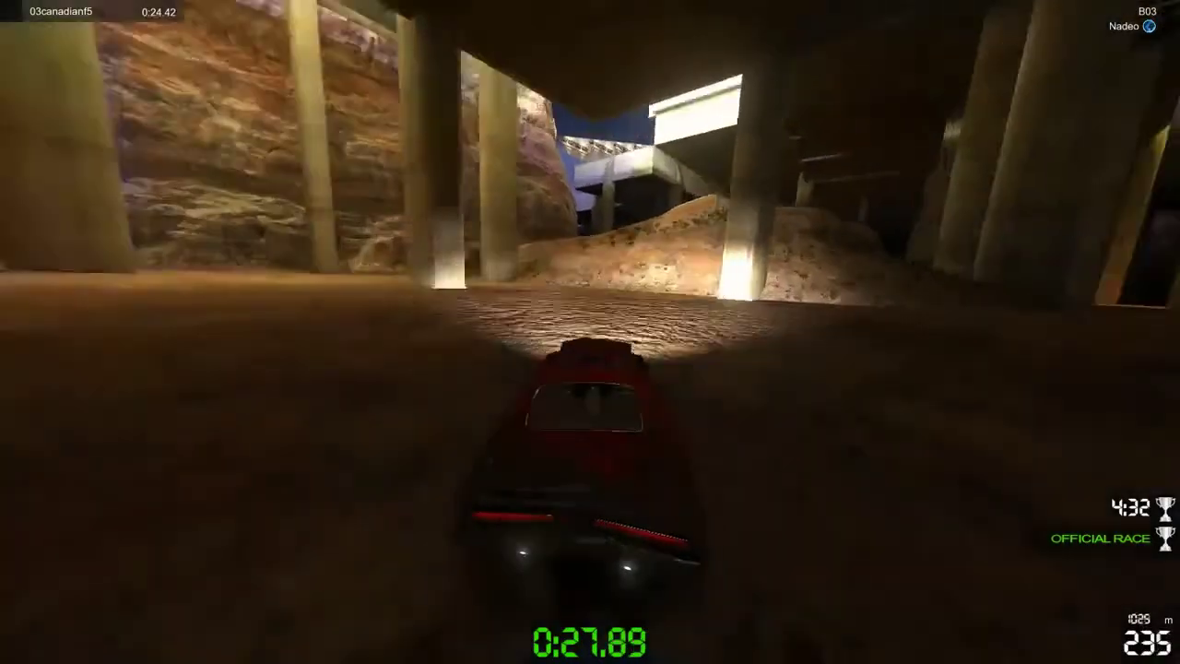
pyautogui.press('Up')
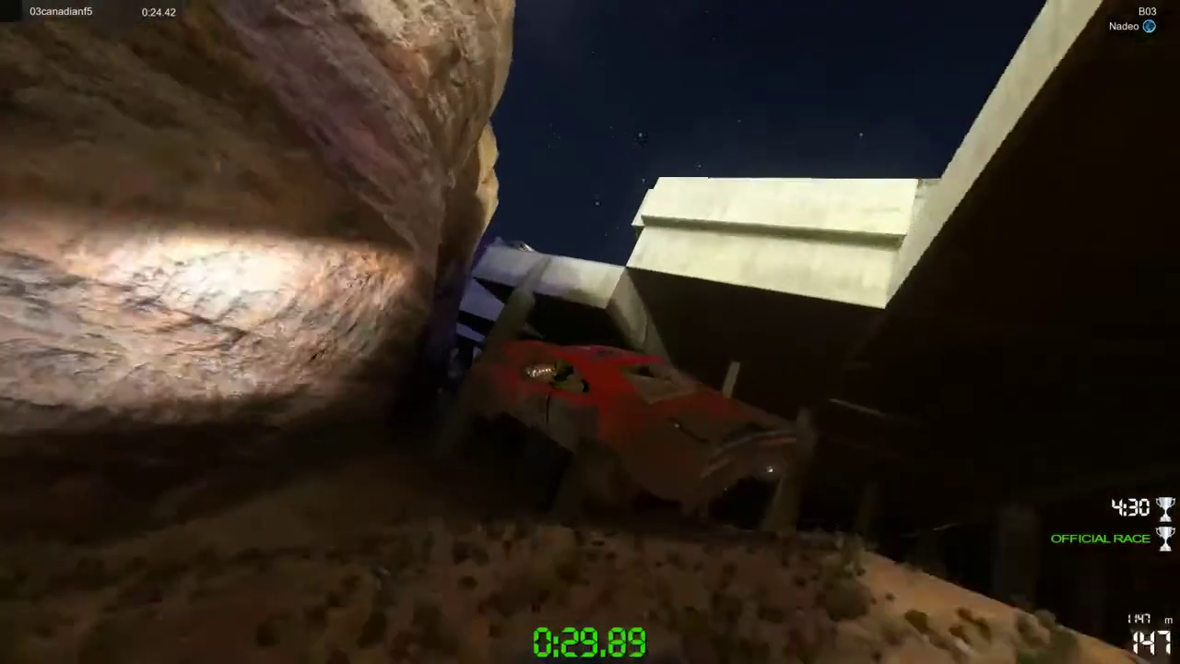
pyautogui.press('Up')
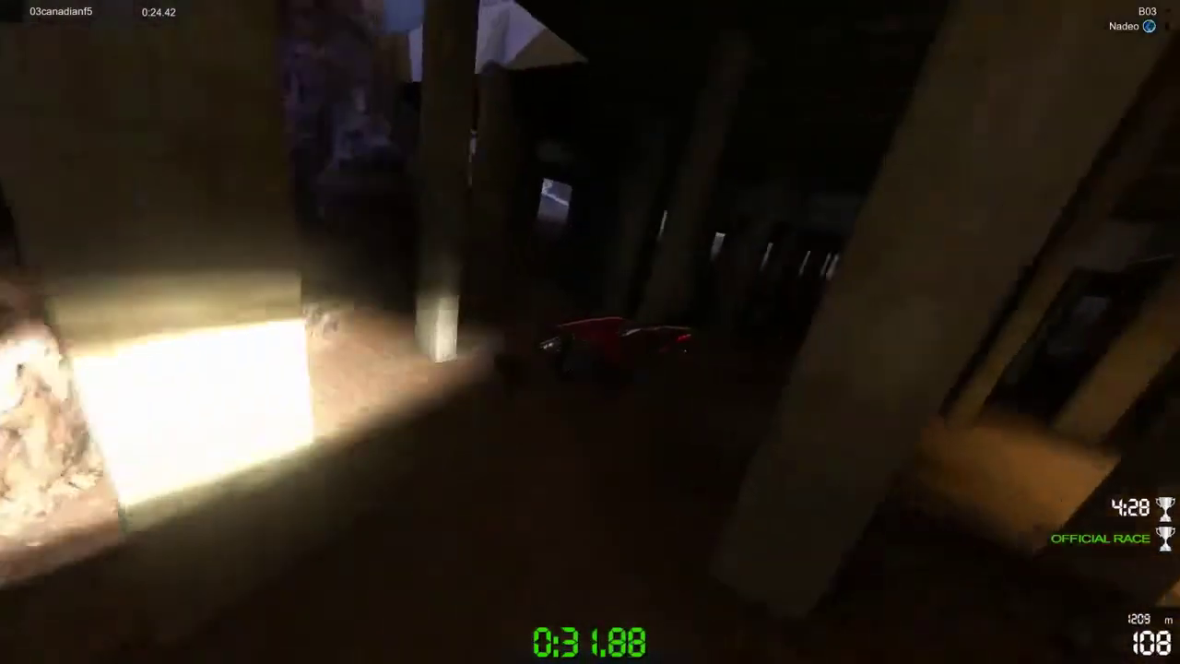
pyautogui.press('Up')
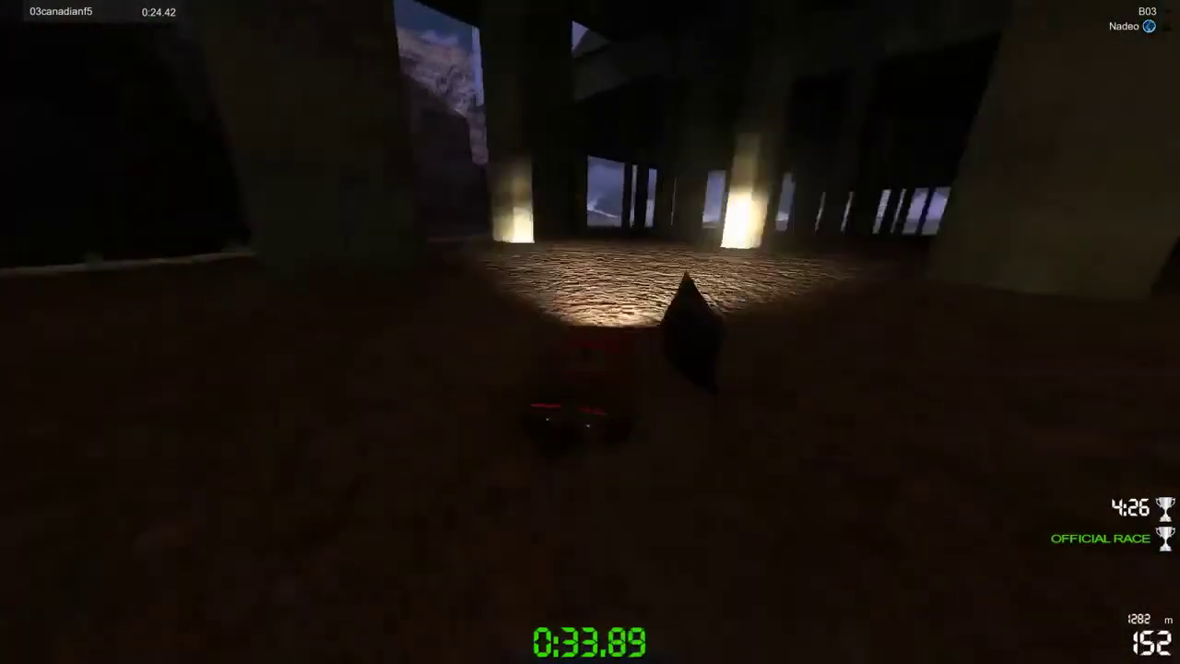
pyautogui.press('Up')
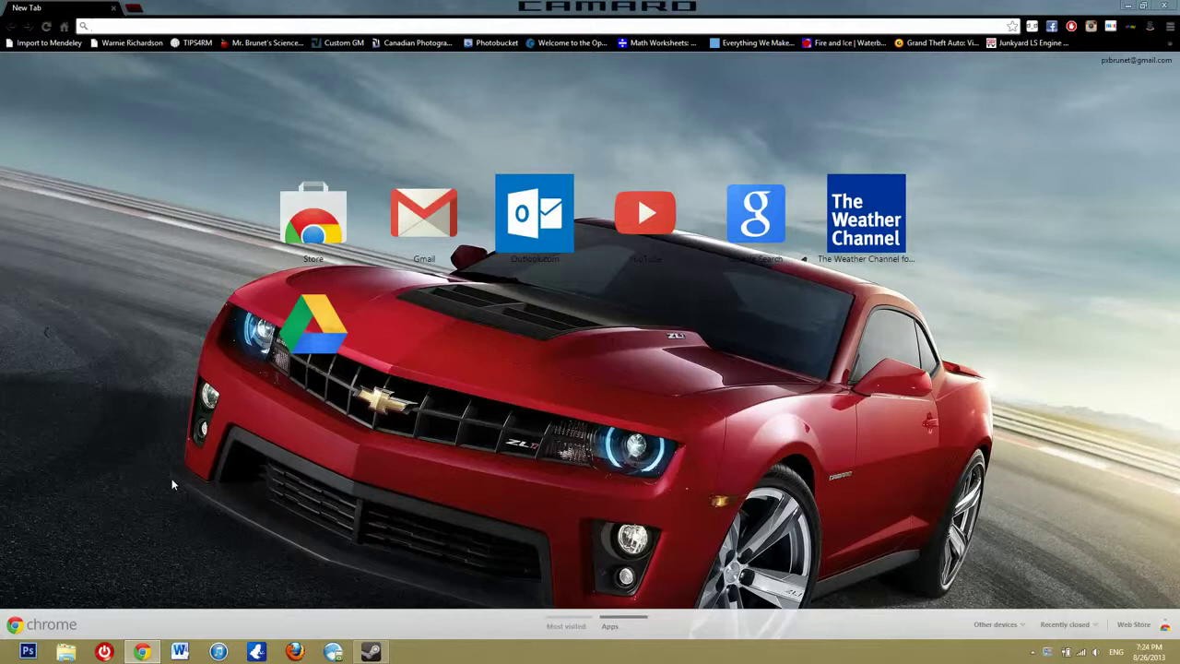
# Switch to Chrome, open maniapark.com and look over the 3D models, 2D skins and mods showrooms.
pyautogui.write('maniapark.com')
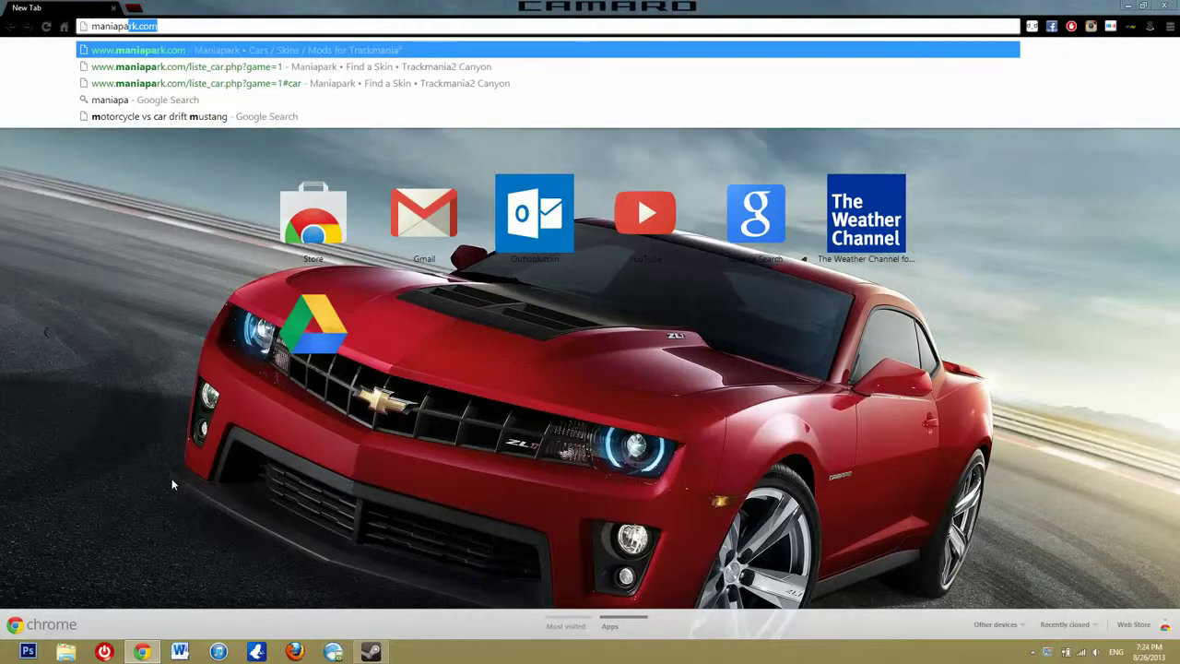
pyautogui.press('Return')
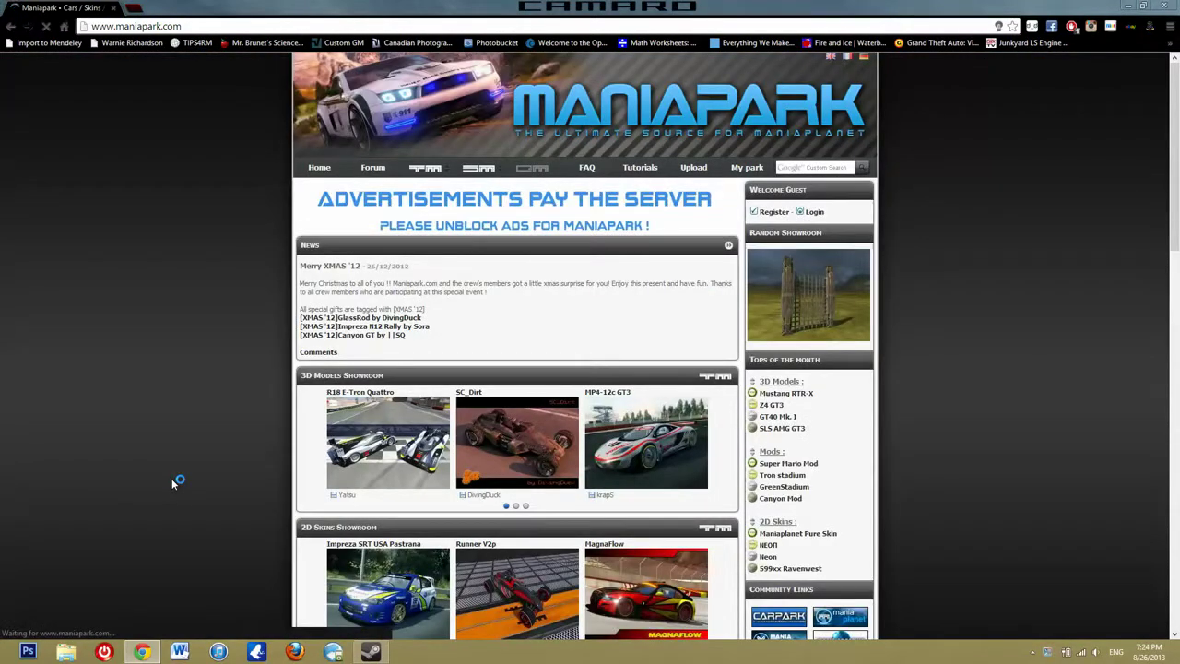
pyautogui.scroll(-1, 173, 482)
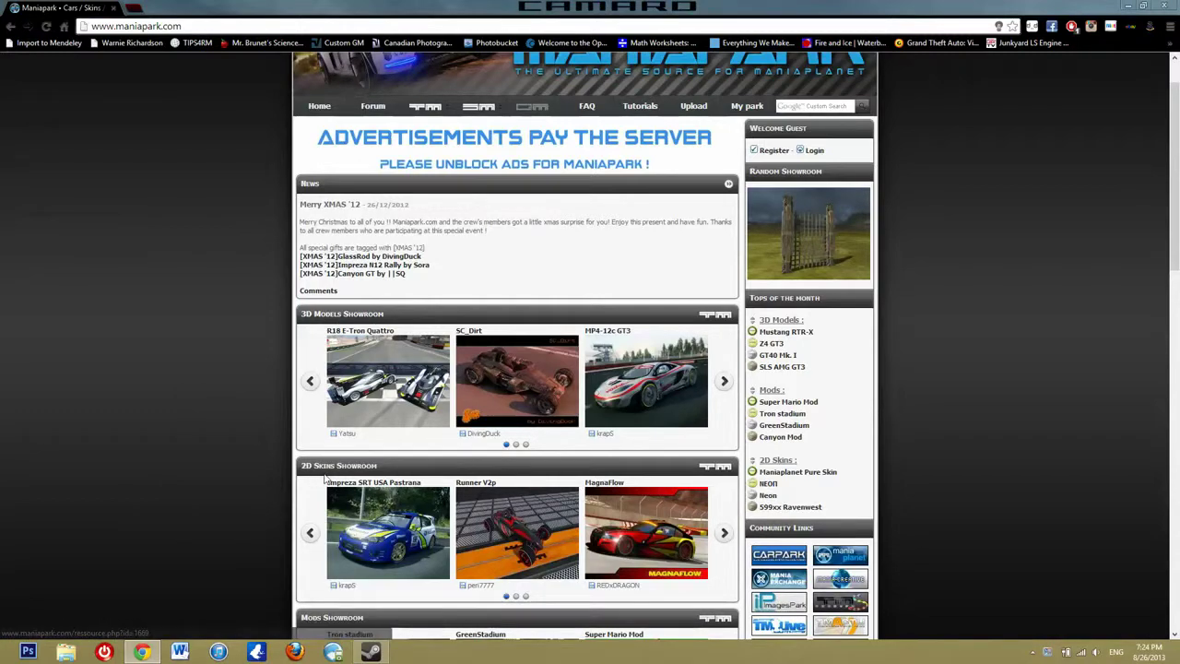
pyautogui.scroll(-4, 249, 508)
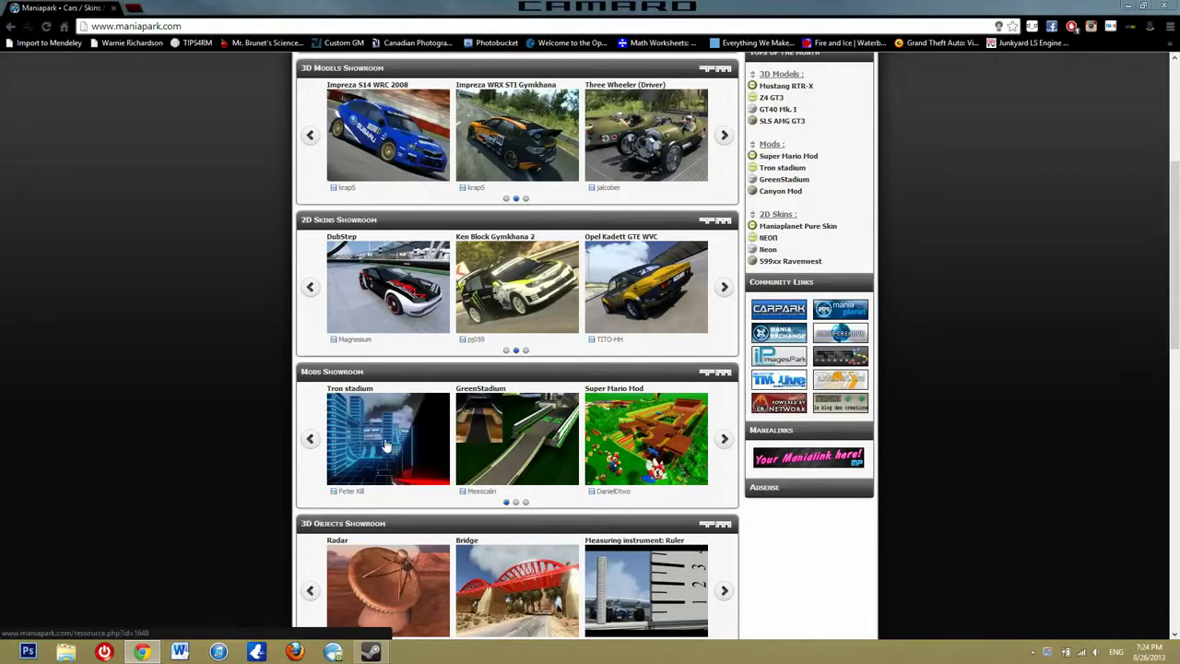
pyautogui.scroll(-3, 386, 446)
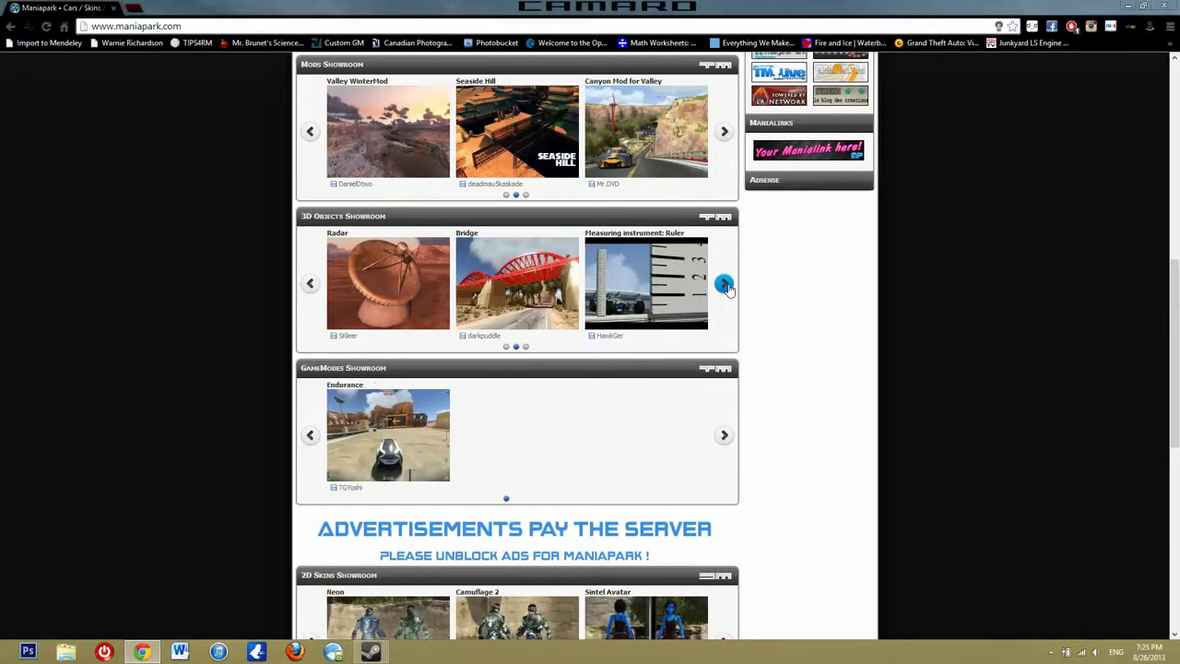
# Browse further entries in the 3D Objects Showroom and return to the site's main heading.
pyautogui.click(724, 285)
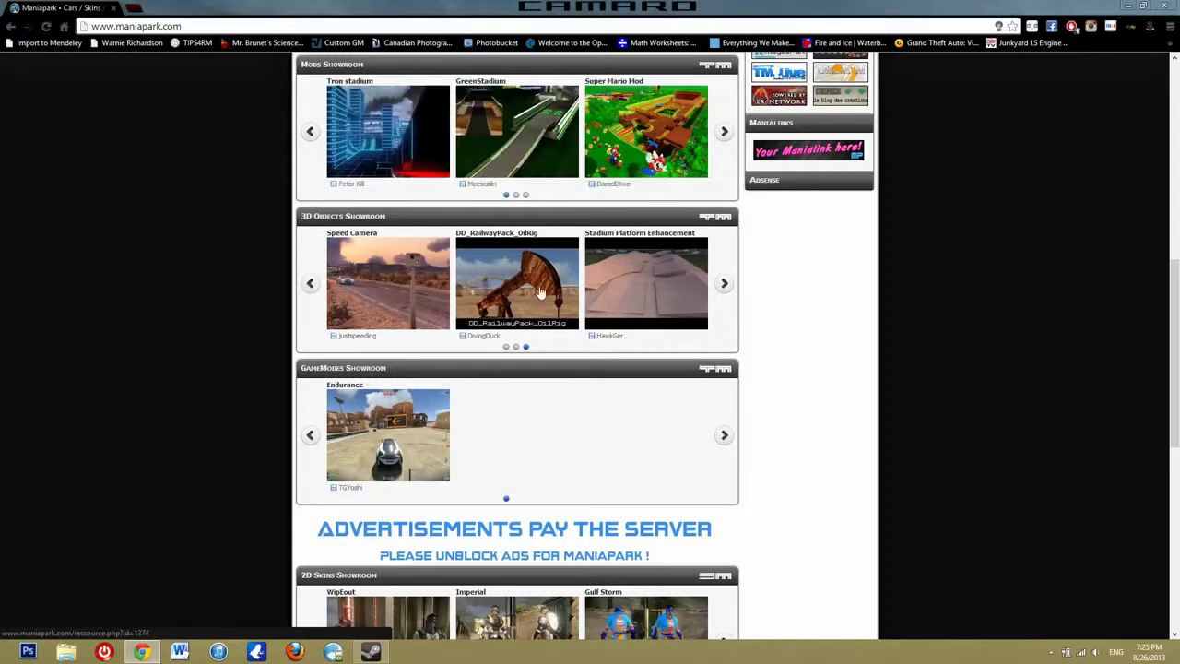
pyautogui.click(725, 284)
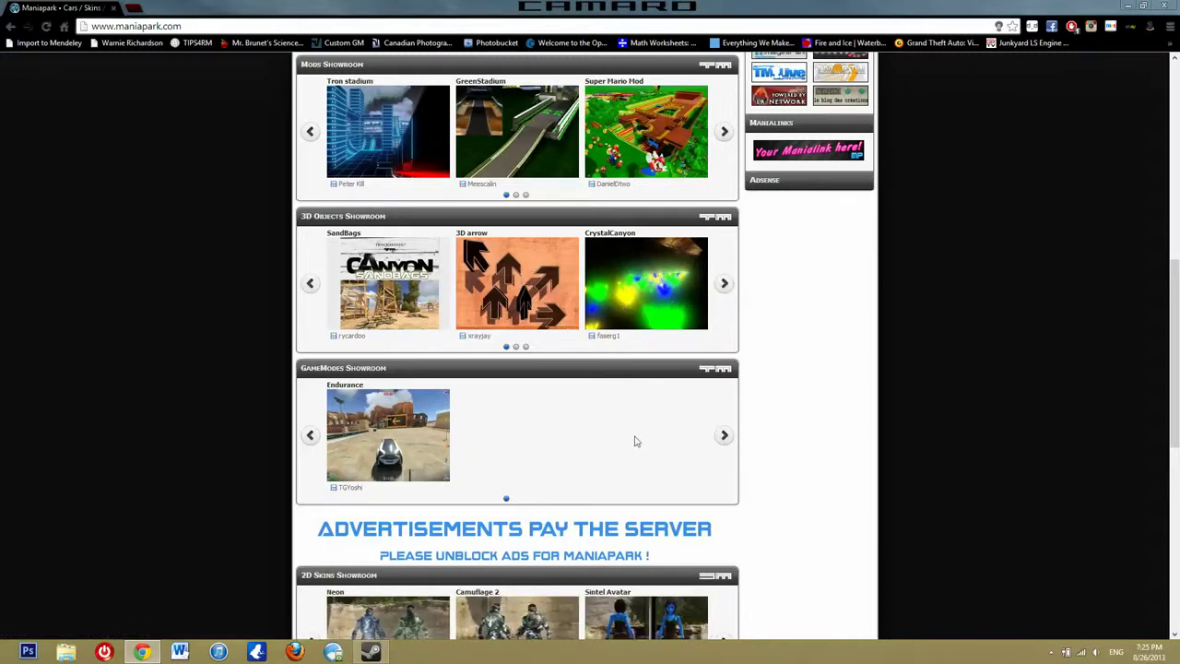
pyautogui.scroll(5, 254, 426)
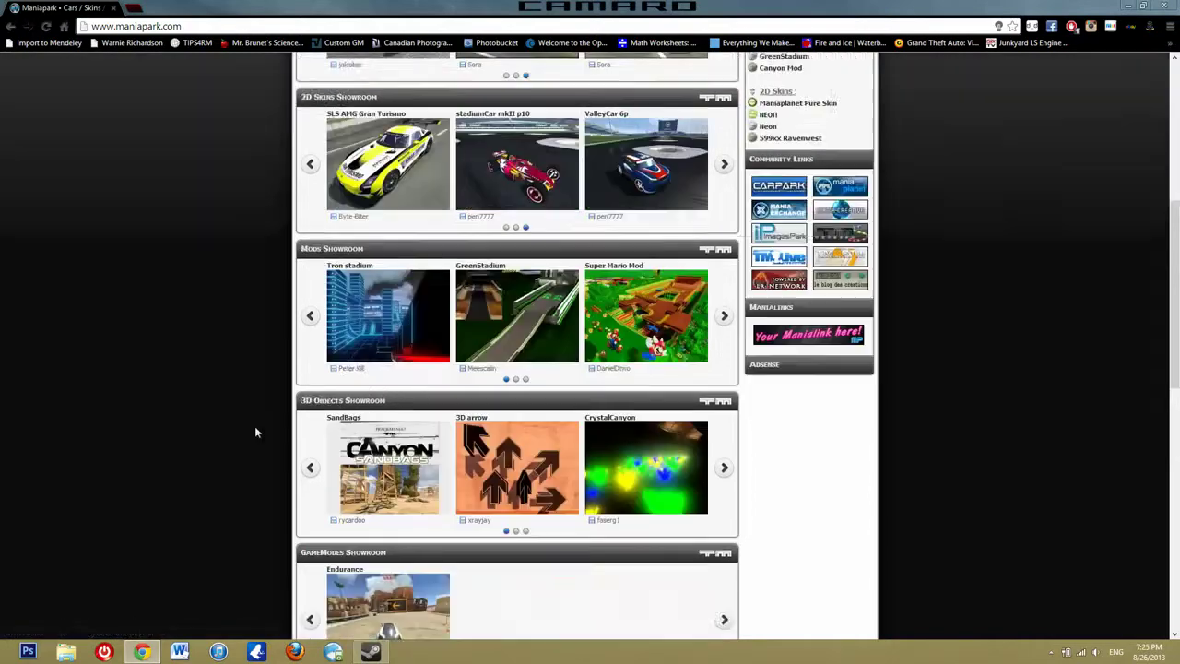
pyautogui.scroll(1, 230, 444)
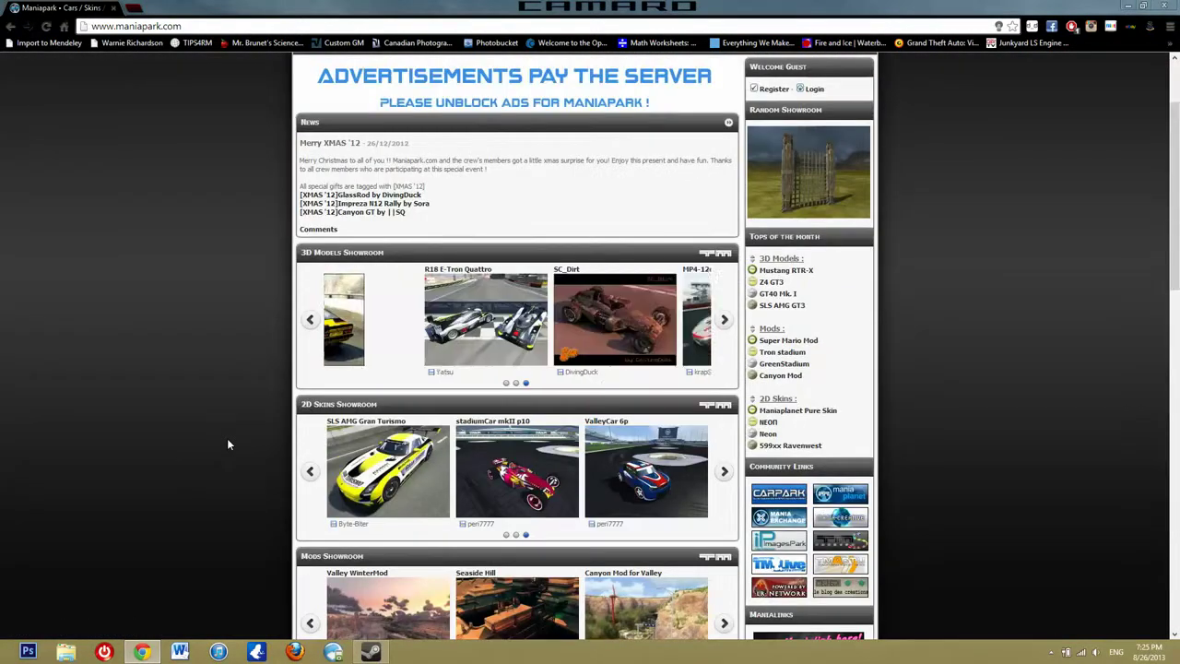
pyautogui.scroll(2, 228, 445)
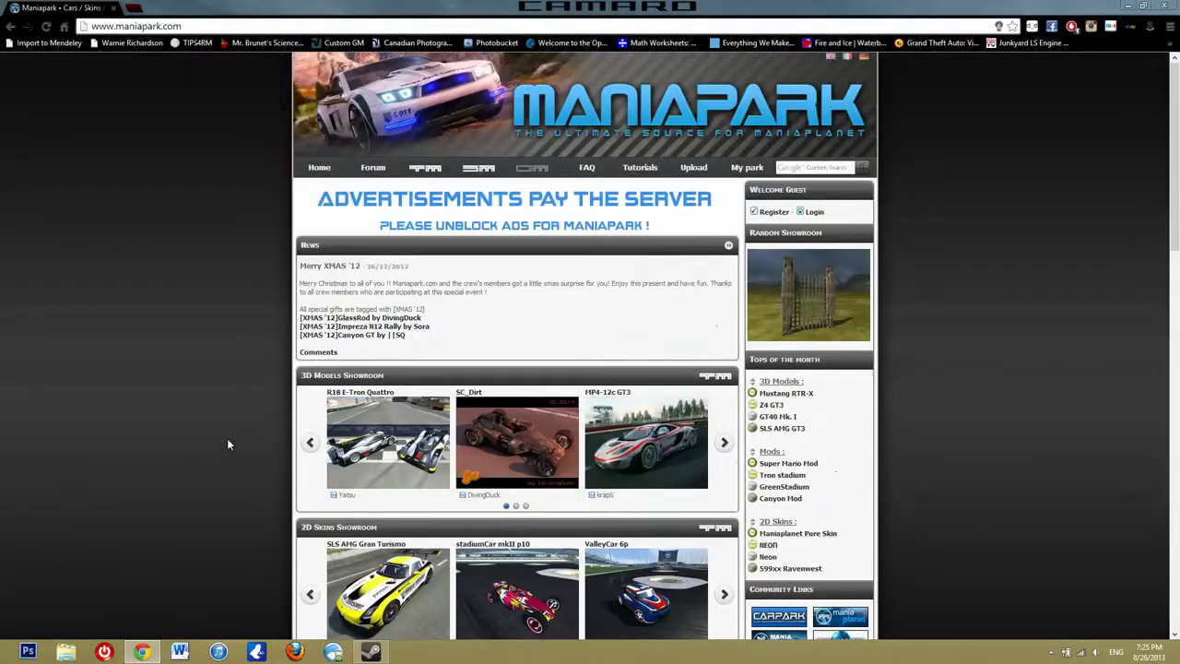
# Open the full list of 3D car models and go to its second page.
pyautogui.click(318, 378)
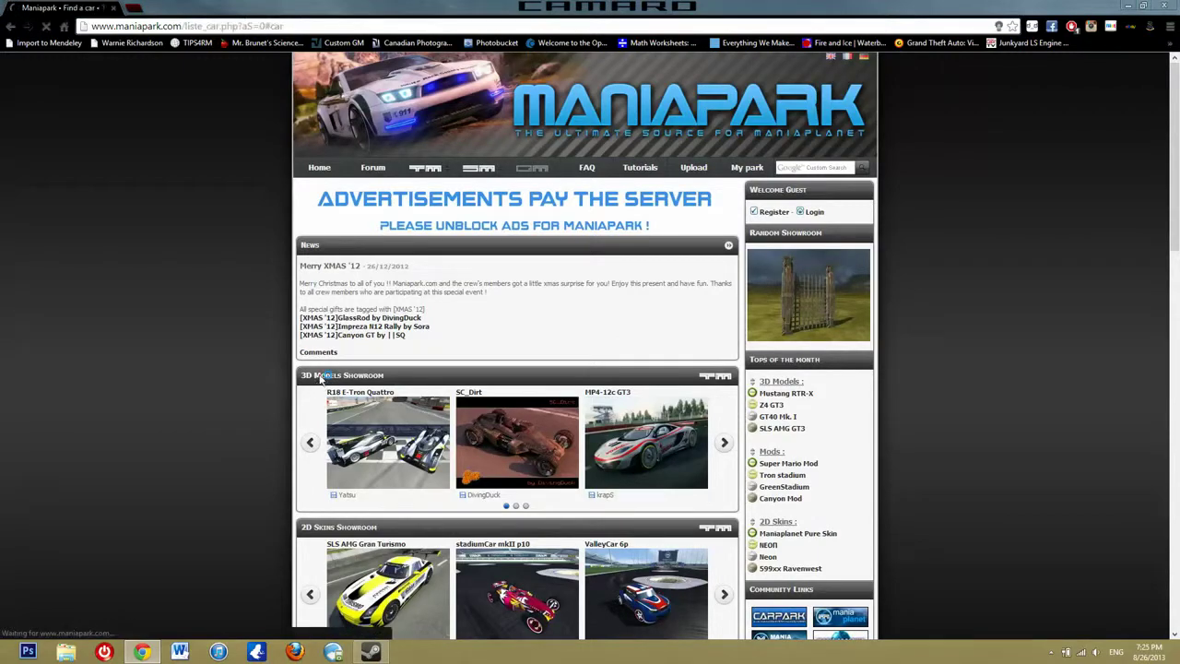
pyautogui.scroll(2, 229, 414)
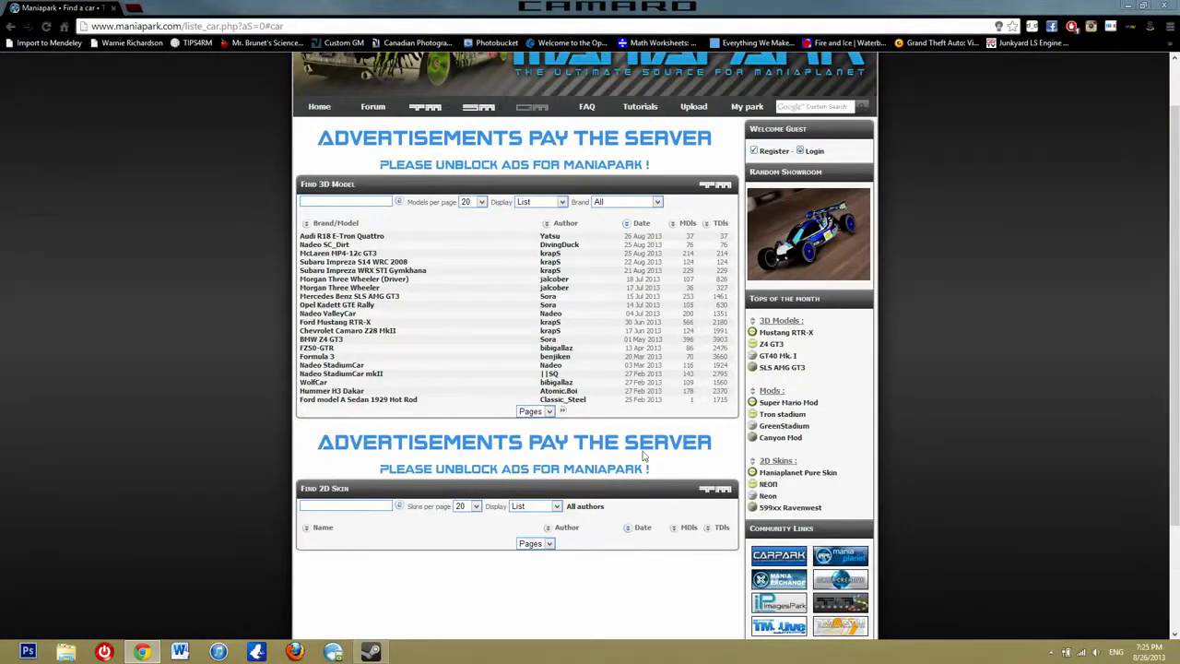
pyautogui.click(562, 411)
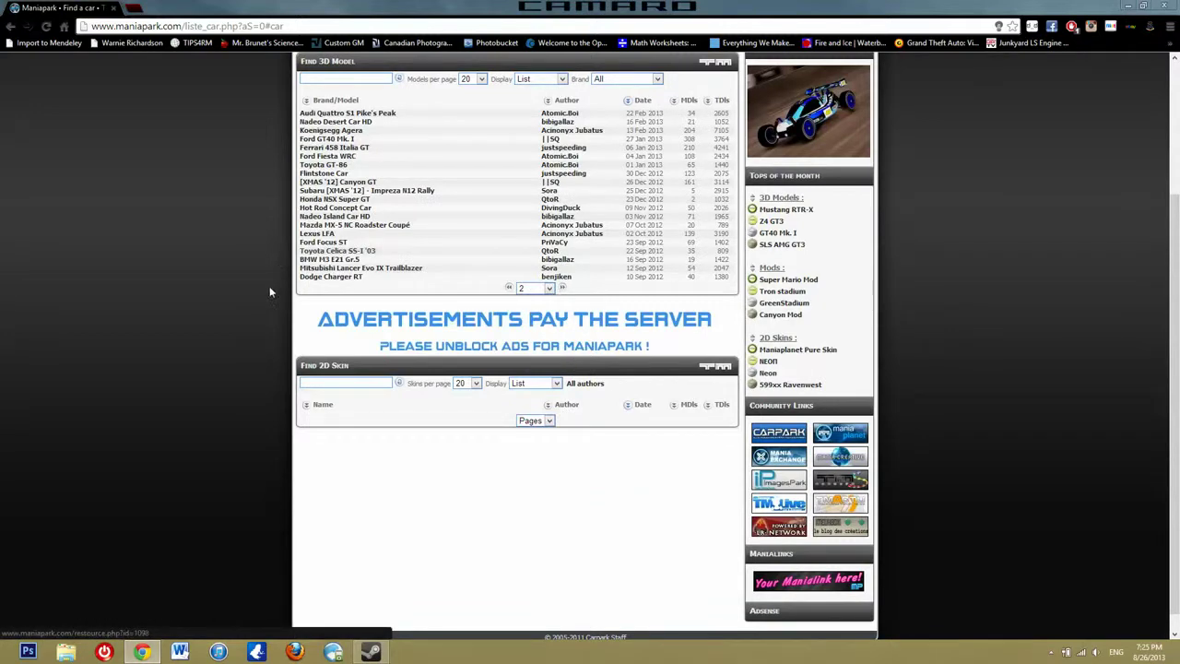
# View the BMW M3 E21 Gr.5 model page and return to page 2 of the 3D model list.
pyautogui.click(355, 261)
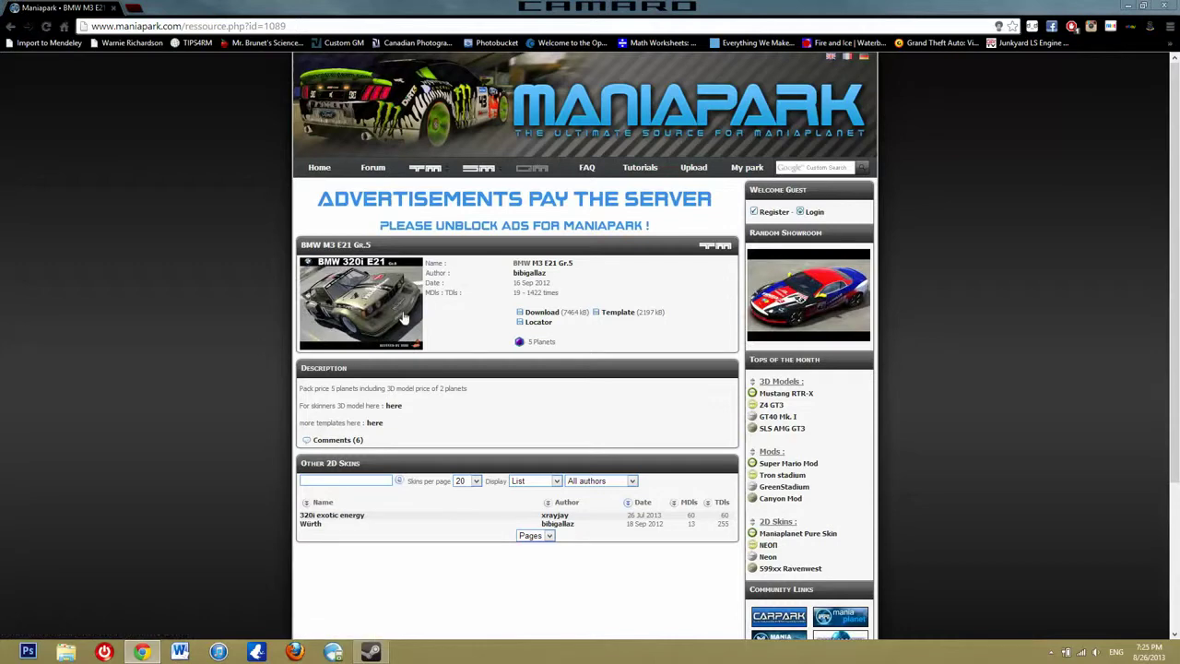
pyautogui.hotkey('alt', 'Left')
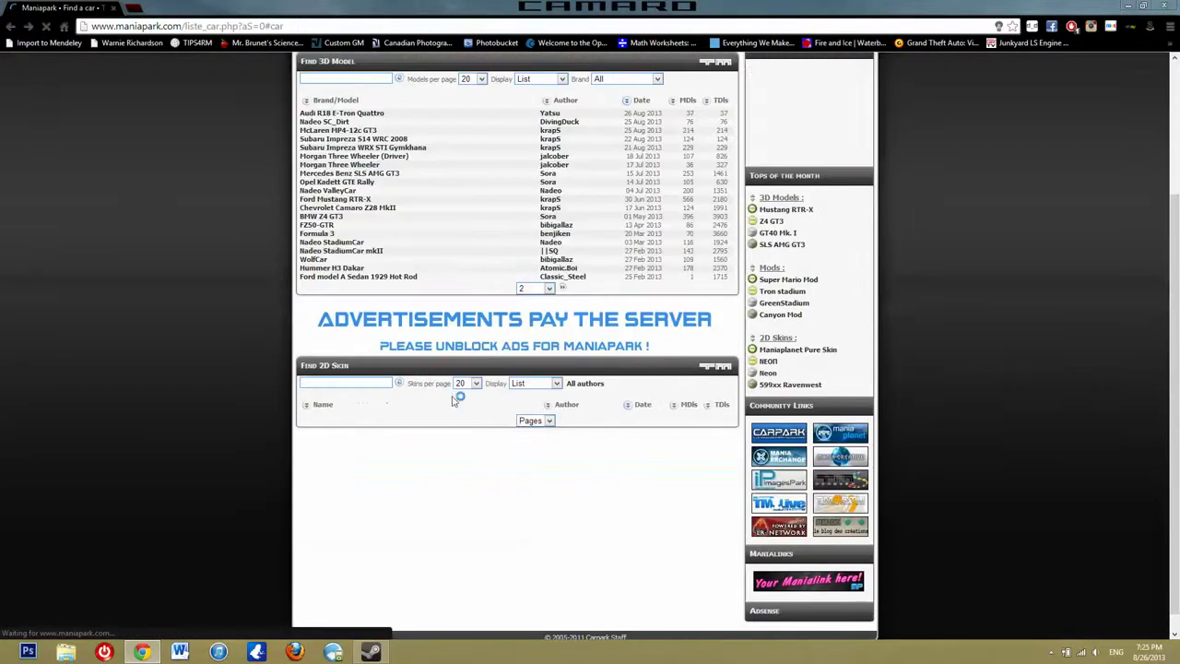
pyautogui.click(563, 289)
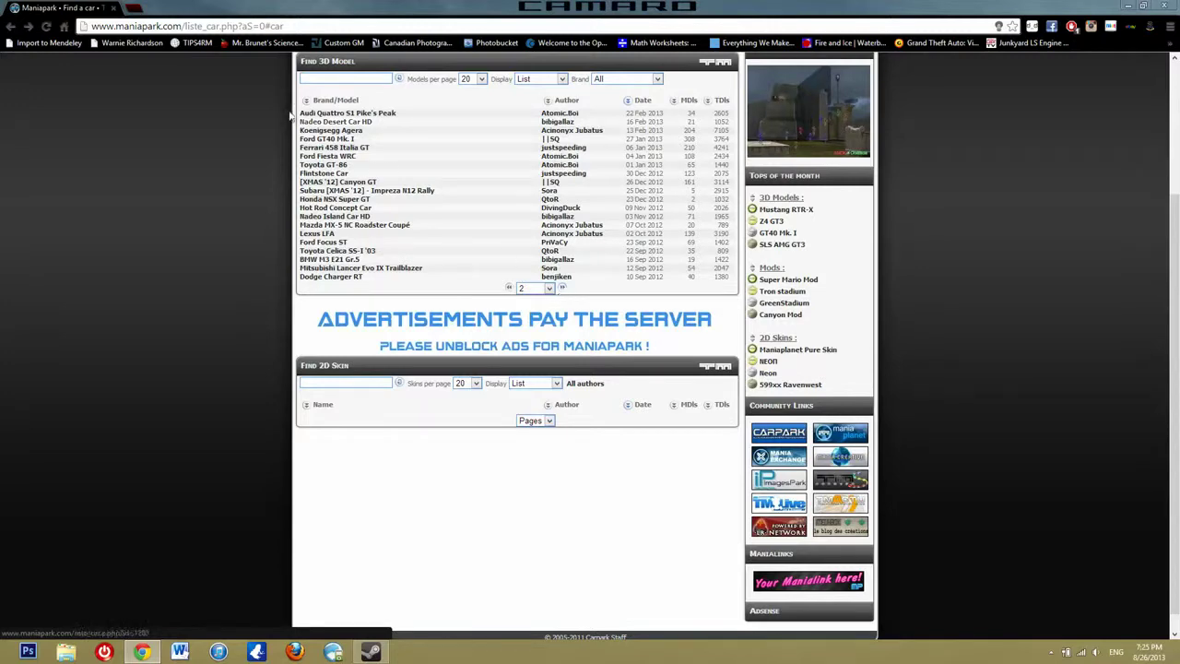
# Open the Ford GT40 Mk. I model page and examine the preview images in its description.
pyautogui.click(322, 141)
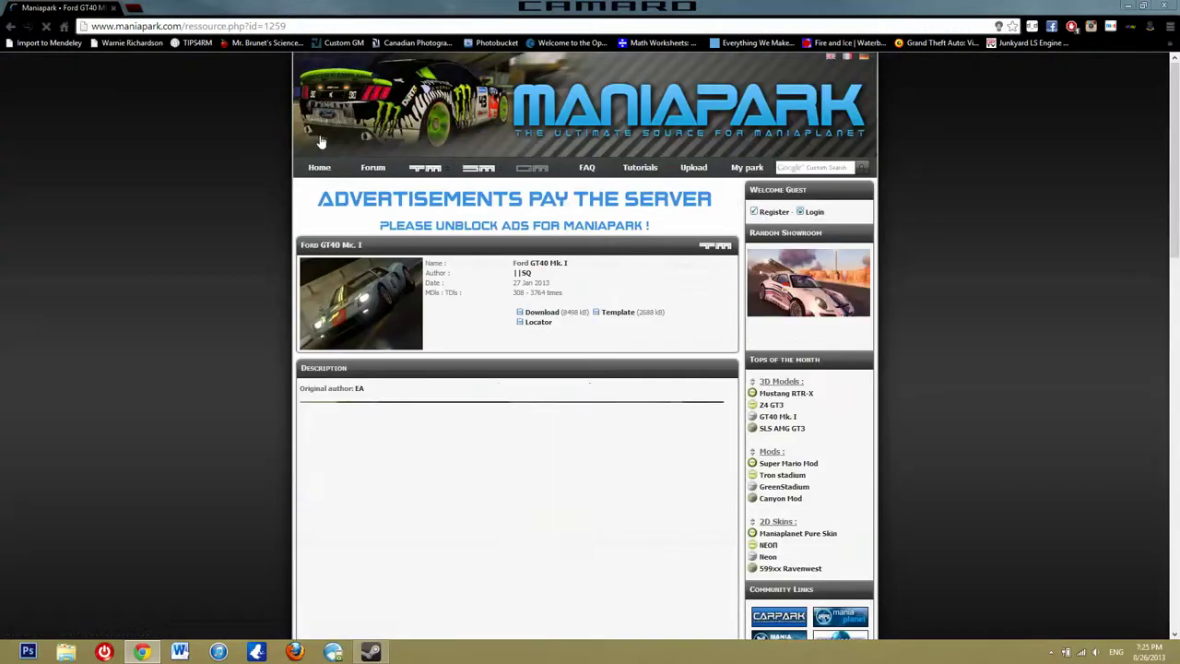
pyautogui.scroll(-1, 212, 336)
pyautogui.scroll(-3, 213, 340)
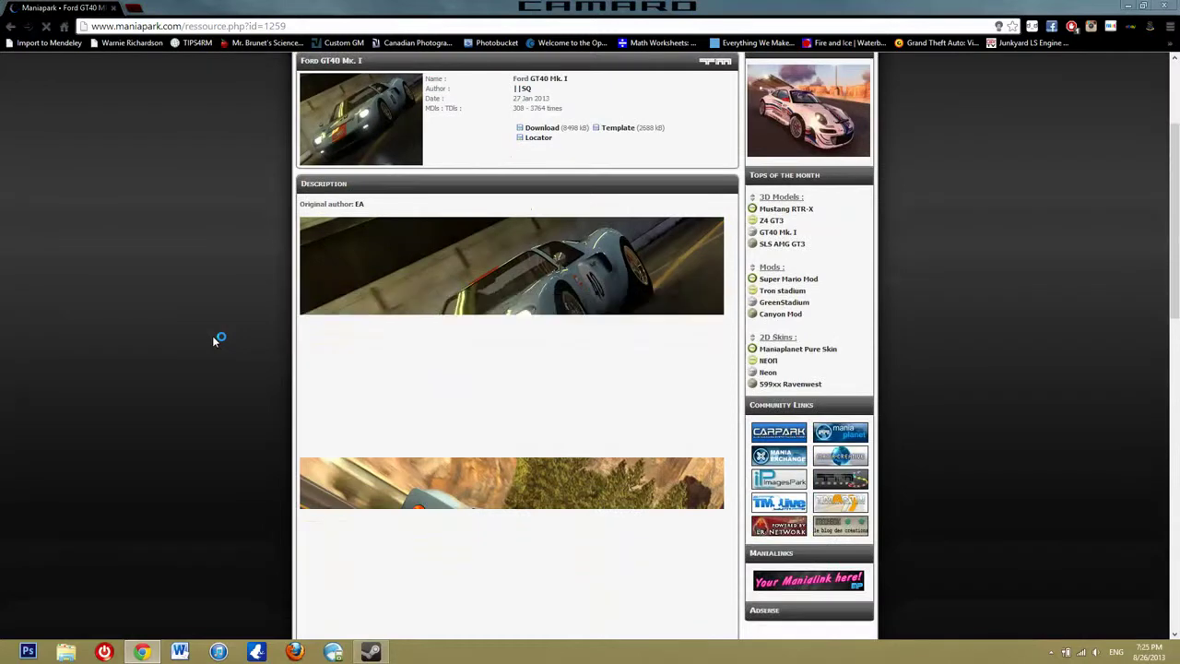
# Examine the remaining Ford GT40 Mk. I preview images down to the list of other 2D skins.
pyautogui.scroll(-1, 213, 340)
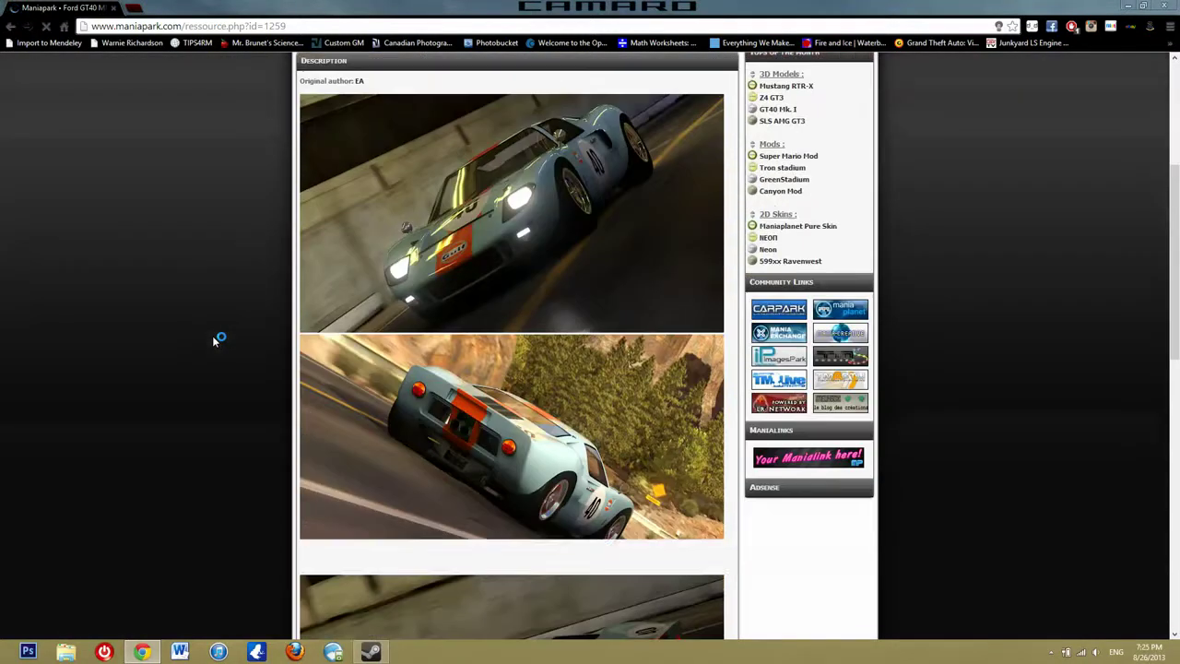
pyautogui.scroll(-1, 212, 341)
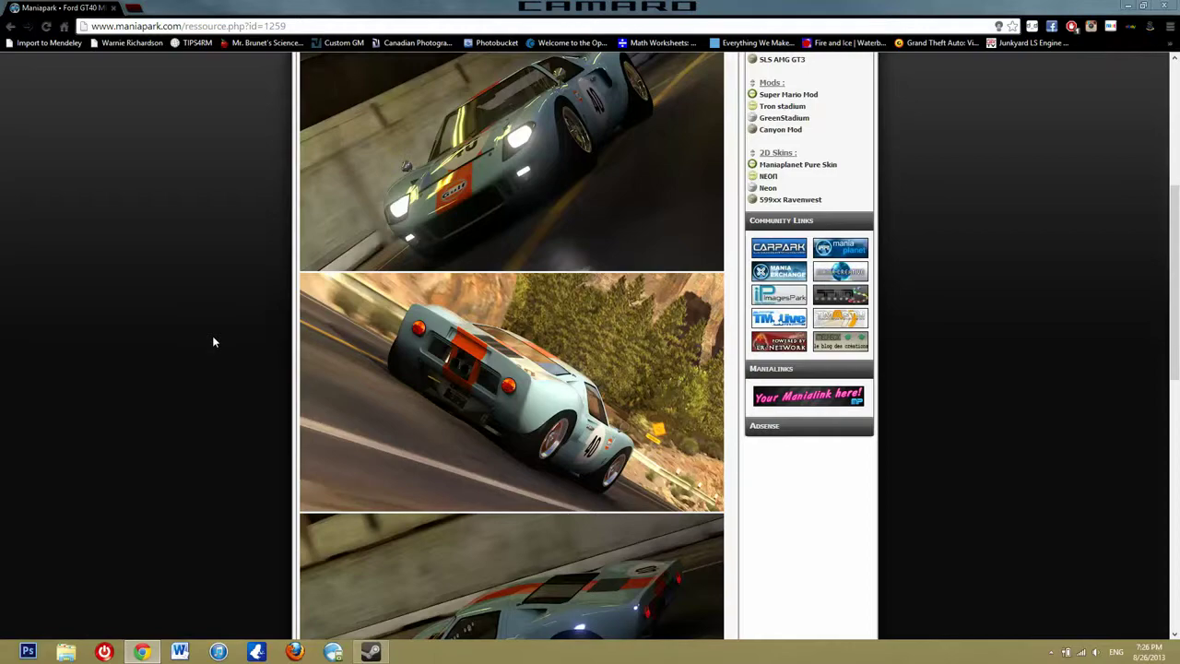
pyautogui.scroll(-1, 213, 342)
pyautogui.scroll(-5, 212, 341)
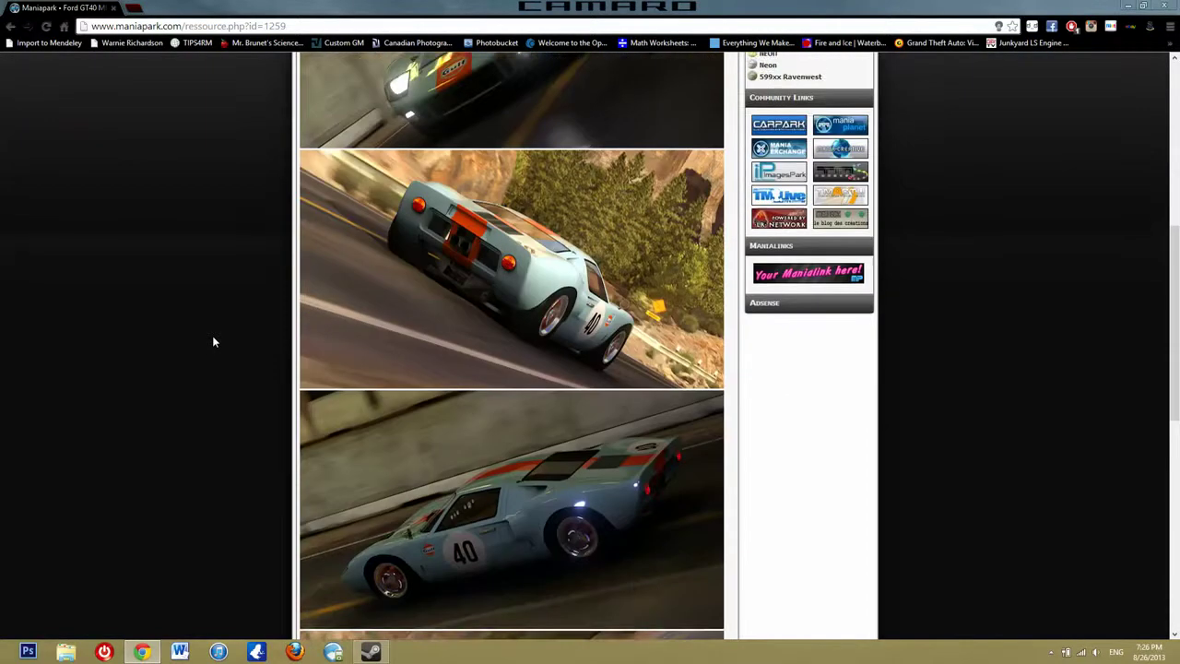
pyautogui.scroll(-1, 212, 342)
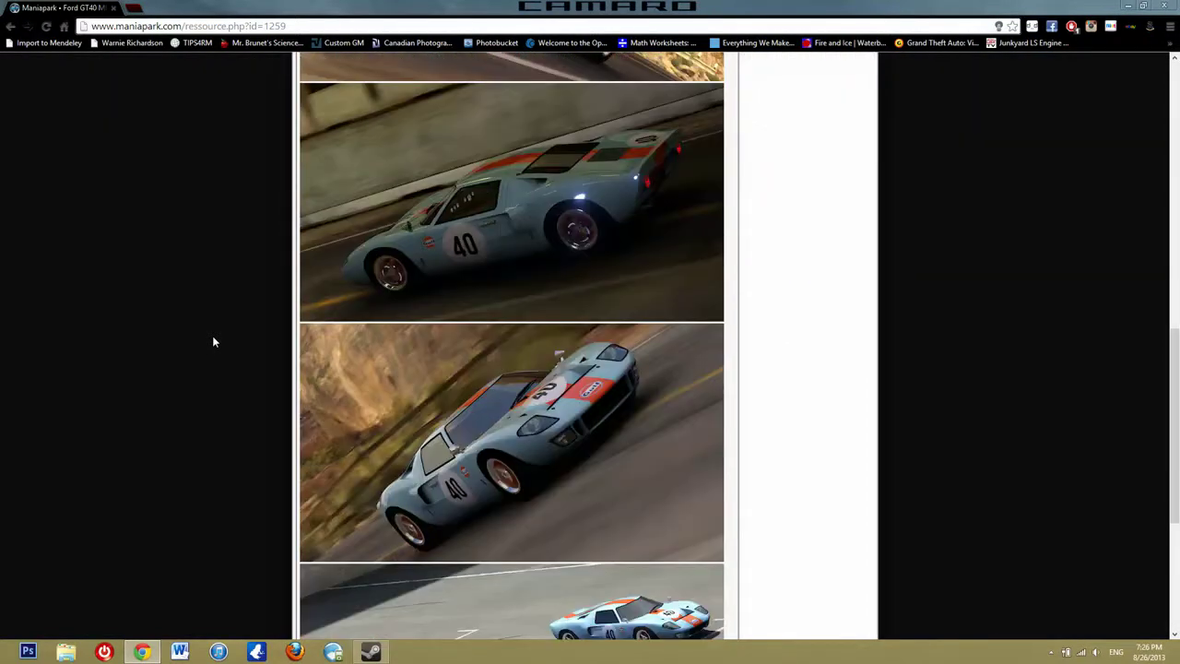
pyautogui.scroll(-4, 212, 342)
pyautogui.scroll(-1, 212, 341)
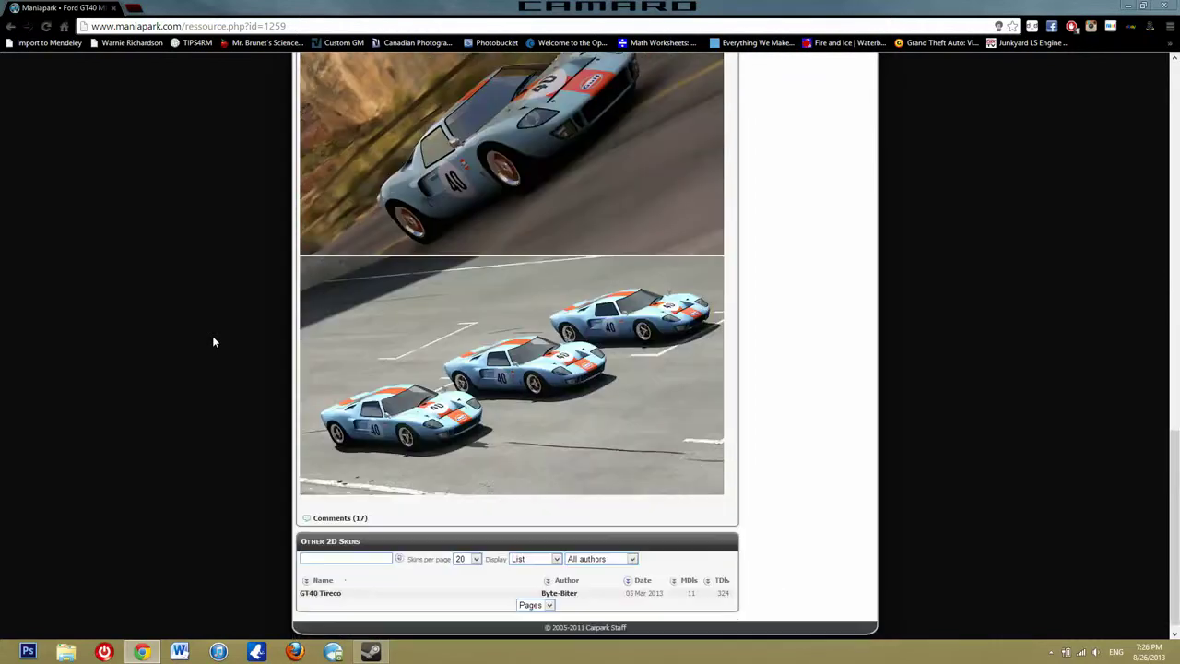
# View the GT40 Tireco skin page and its preview images, and return to the top of the Ford GT40 Mk. I page.
pyautogui.click(327, 583)
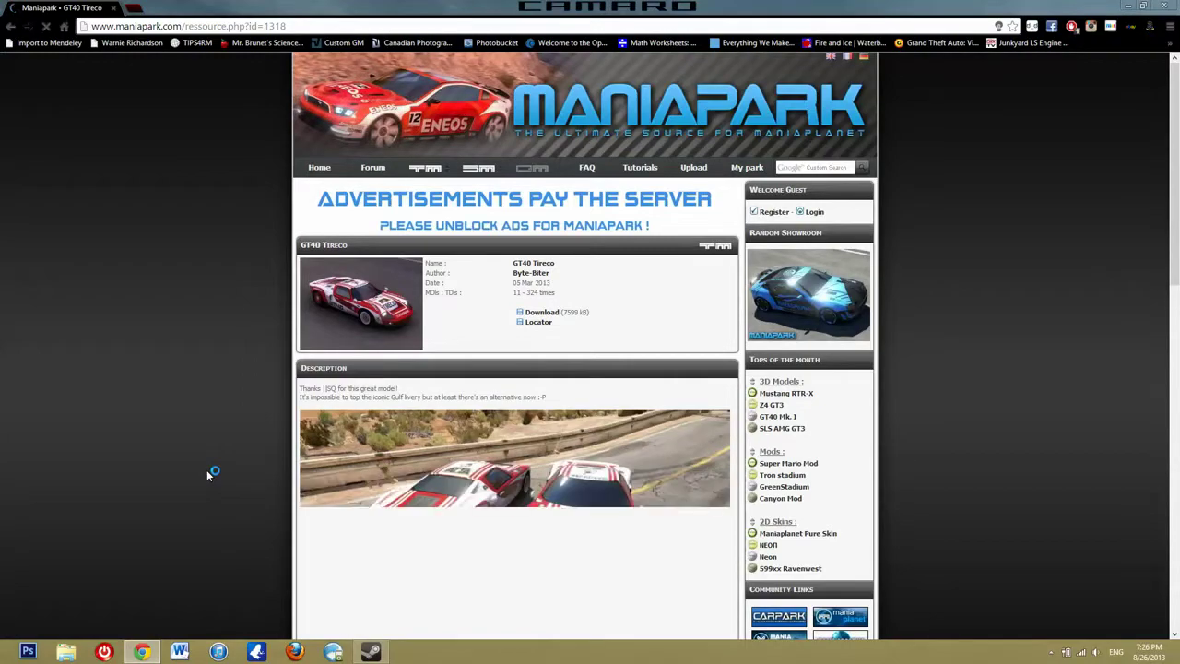
pyautogui.scroll(-3, 208, 475)
pyautogui.scroll(-3, 206, 476)
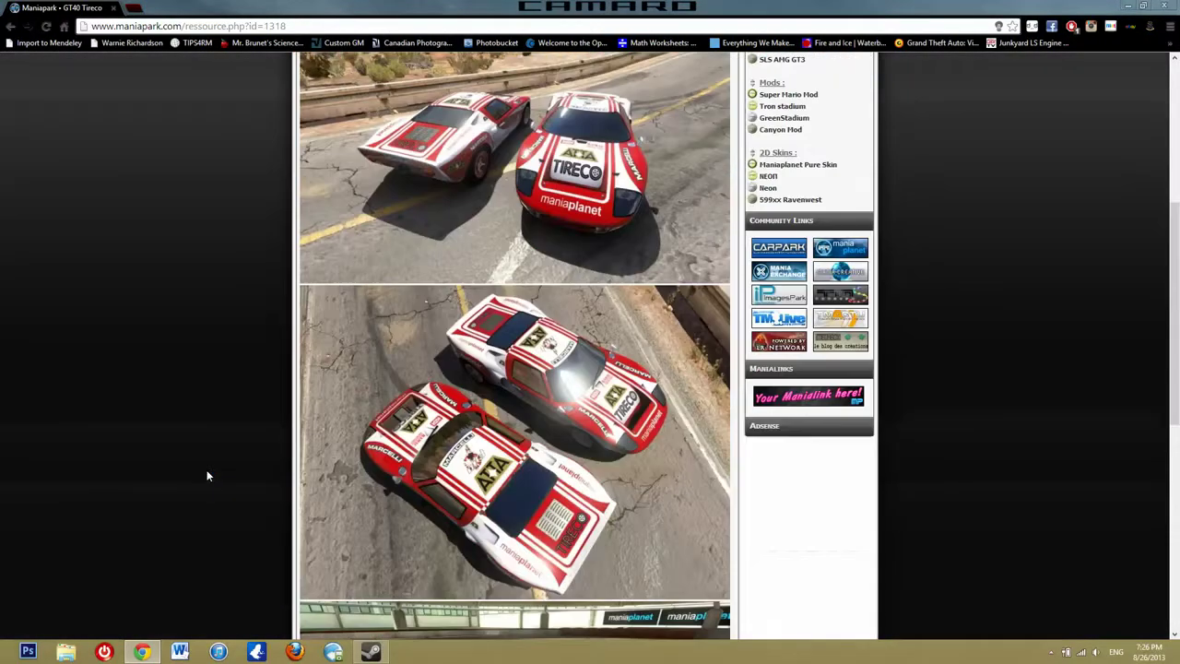
pyautogui.hotkey('alt', 'Left')
pyautogui.scroll(15, 206, 476)
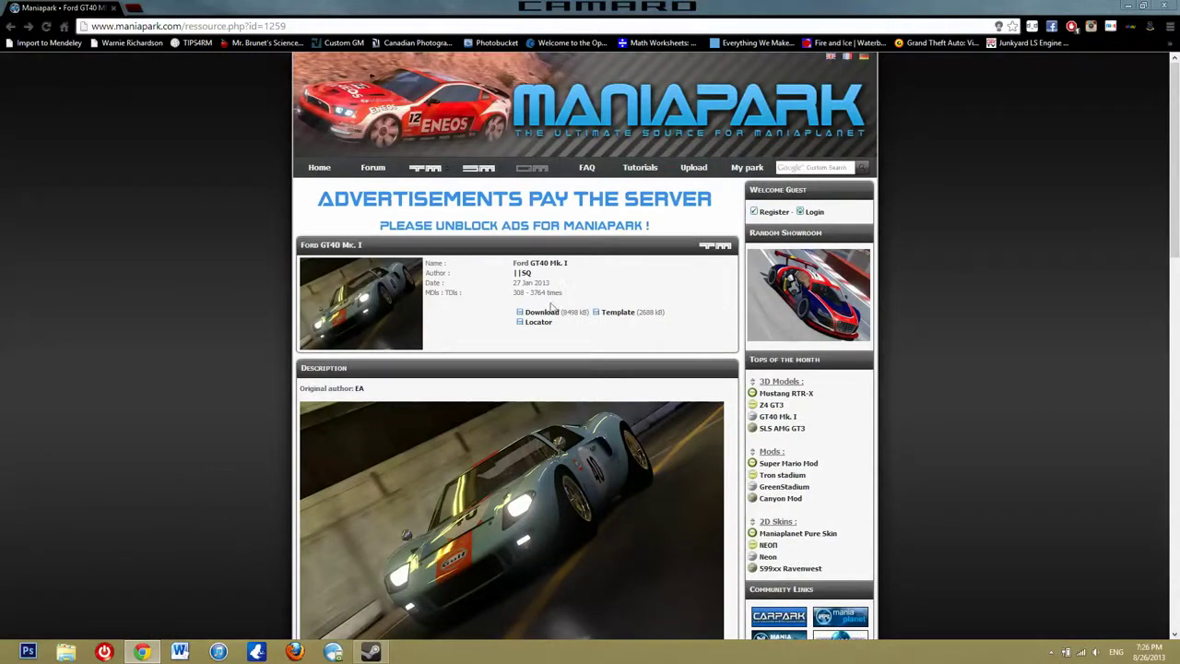
# Download the Ford GT40 Mk. I model and save it as gt40 in Documents > ManiaPlanet > Skins > Models > CanyonCar.
pyautogui.click(543, 313)
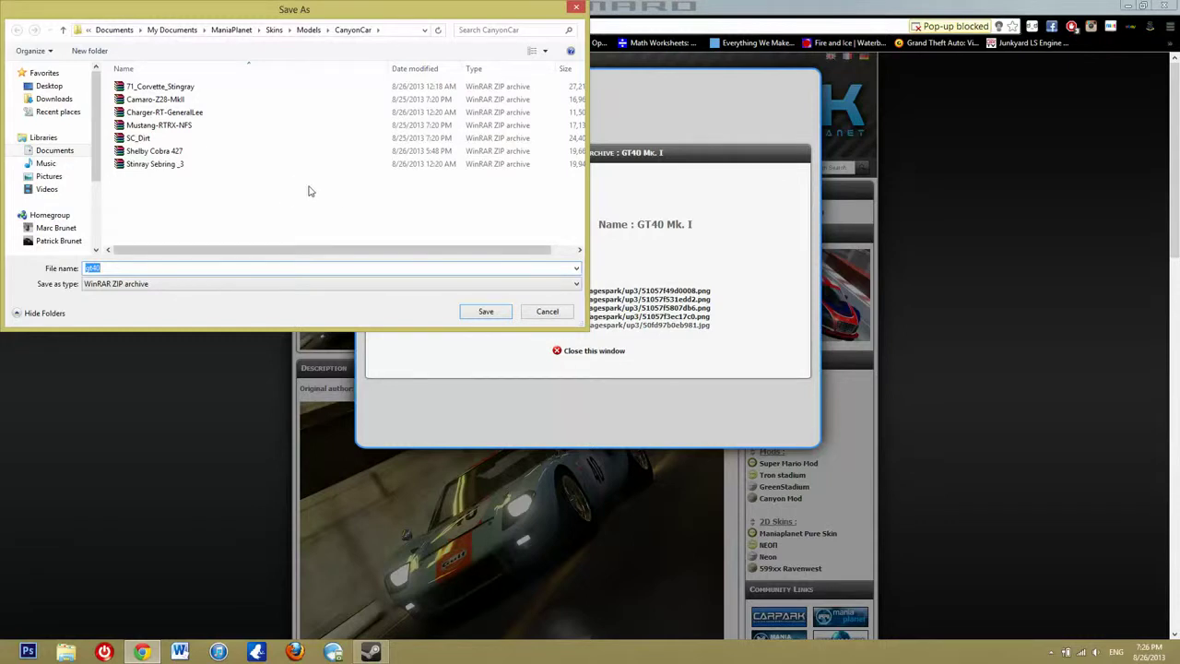
pyautogui.click(53, 150)
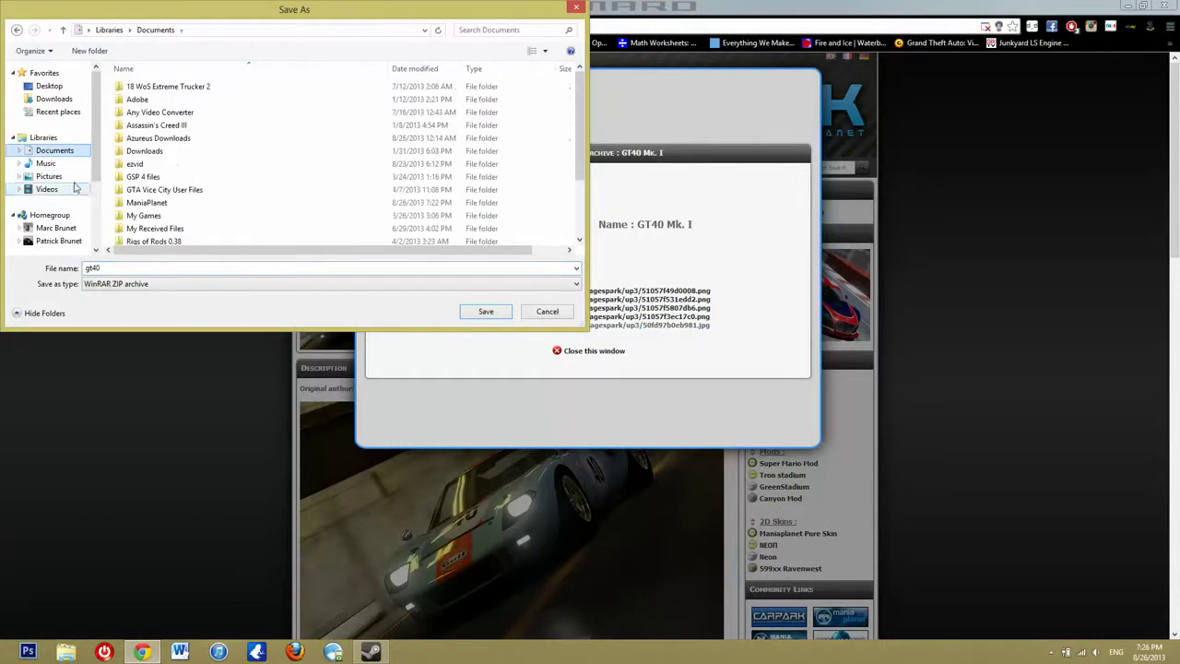
pyautogui.scroll(-1, 61, 158)
pyautogui.click(189, 202)
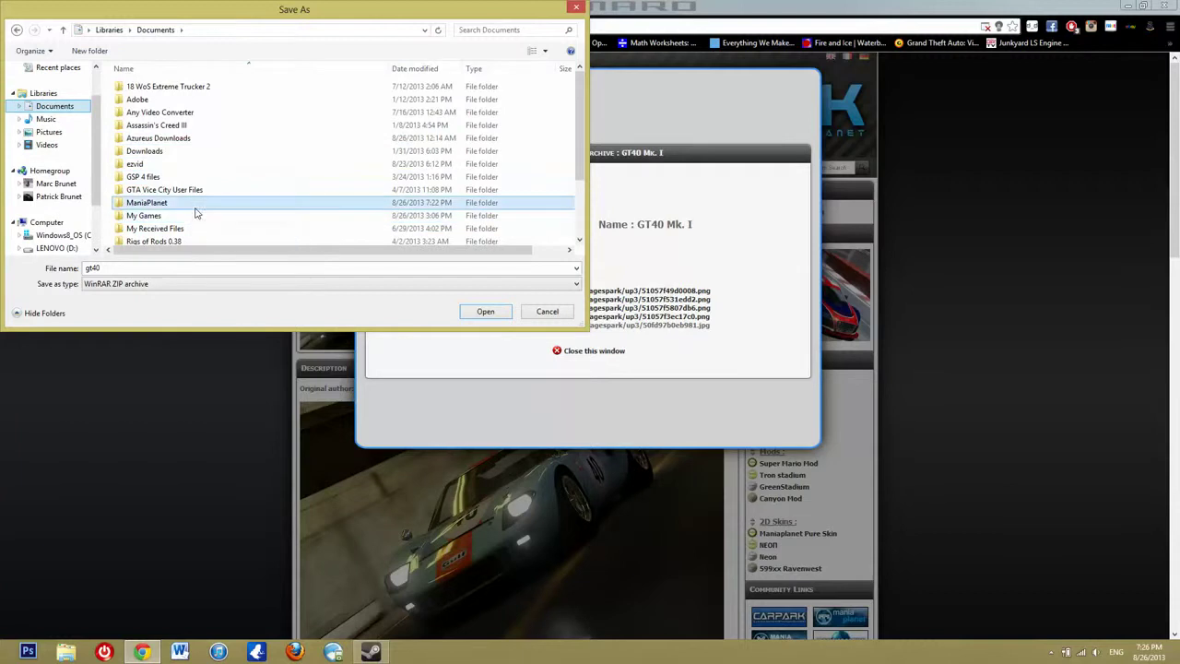
pyautogui.scroll(-1, 194, 212)
pyautogui.doubleClick(180, 176)
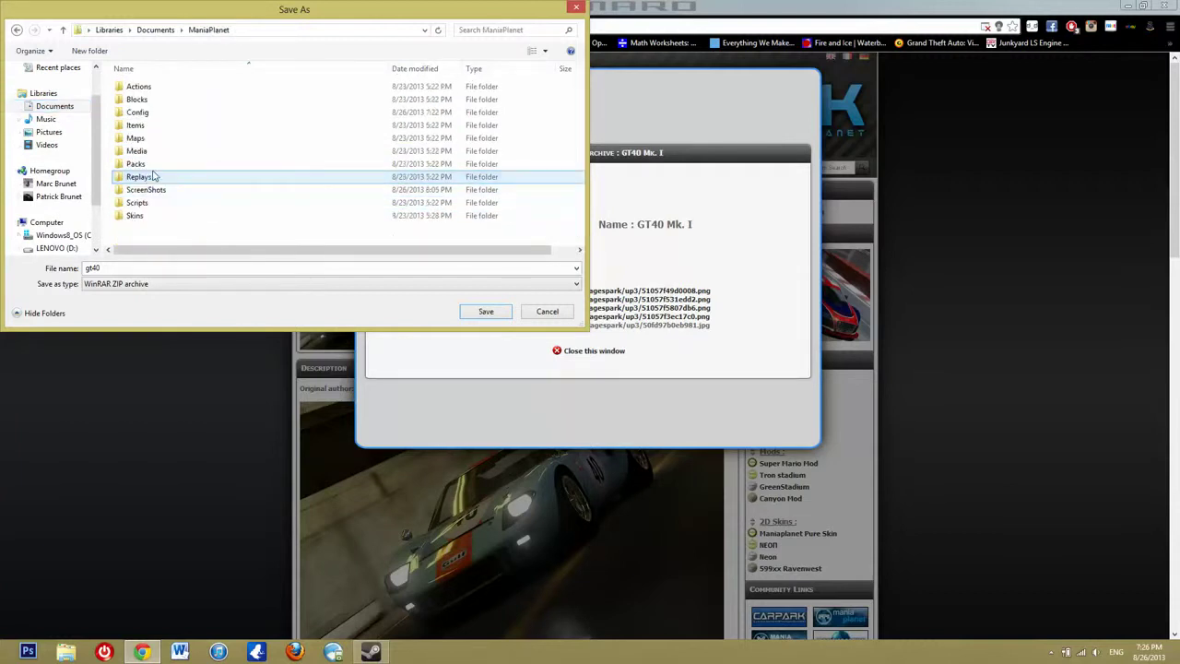
pyautogui.click(138, 218)
pyautogui.doubleClick(138, 219)
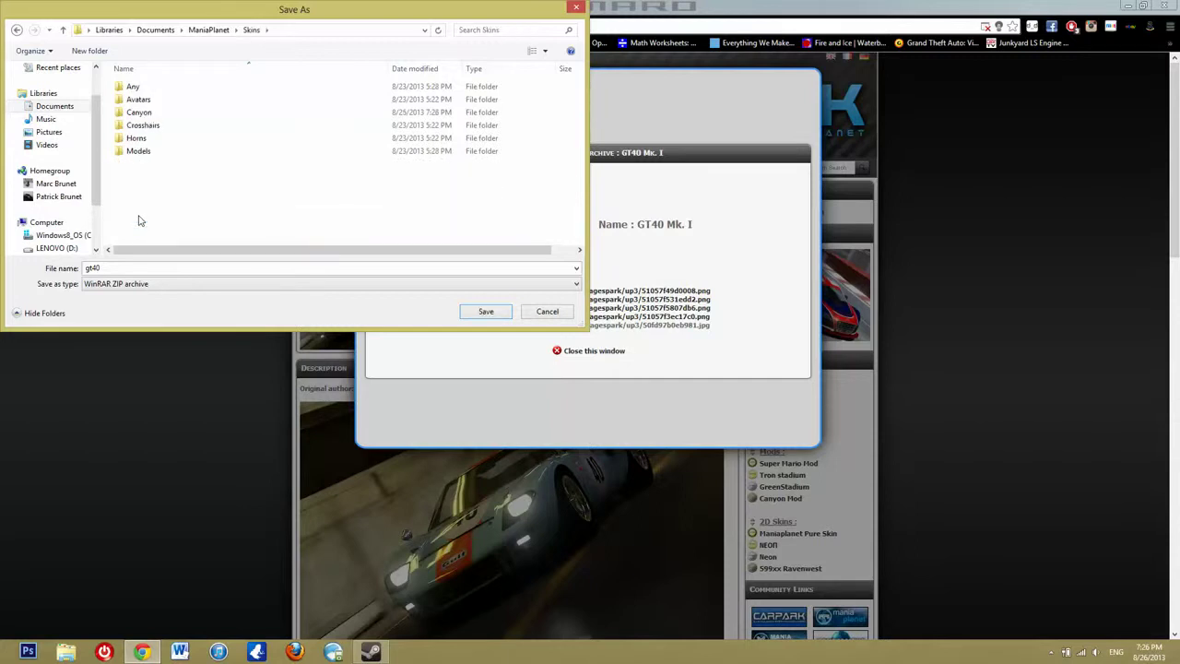
pyautogui.doubleClick(145, 155)
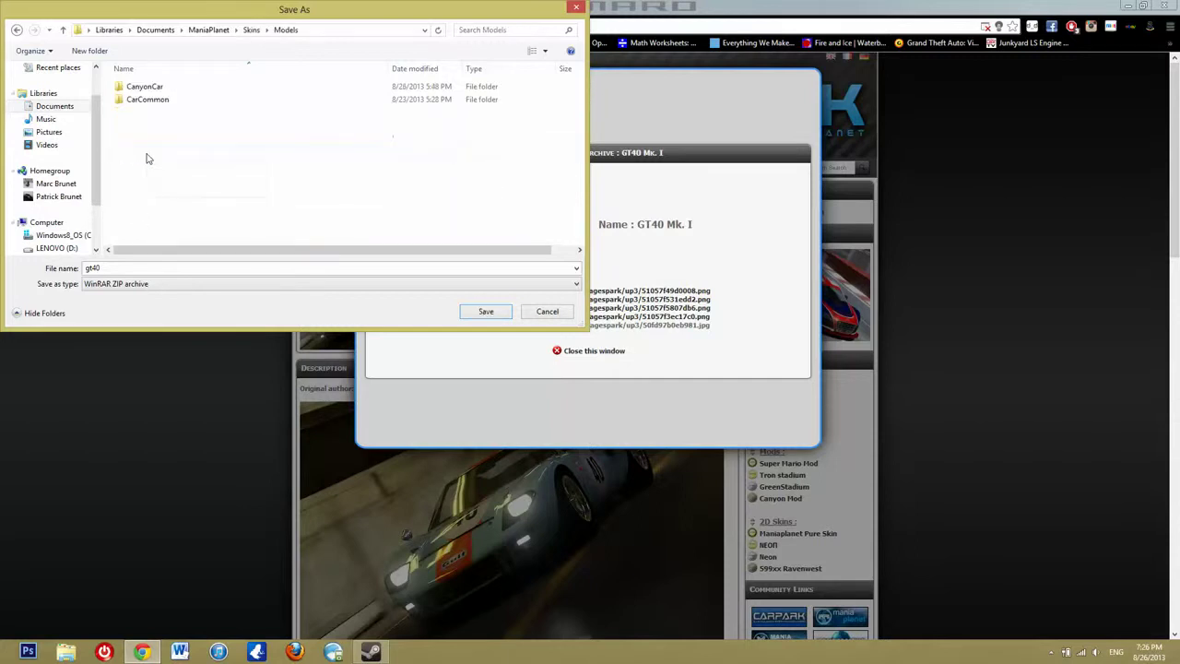
pyautogui.doubleClick(148, 87)
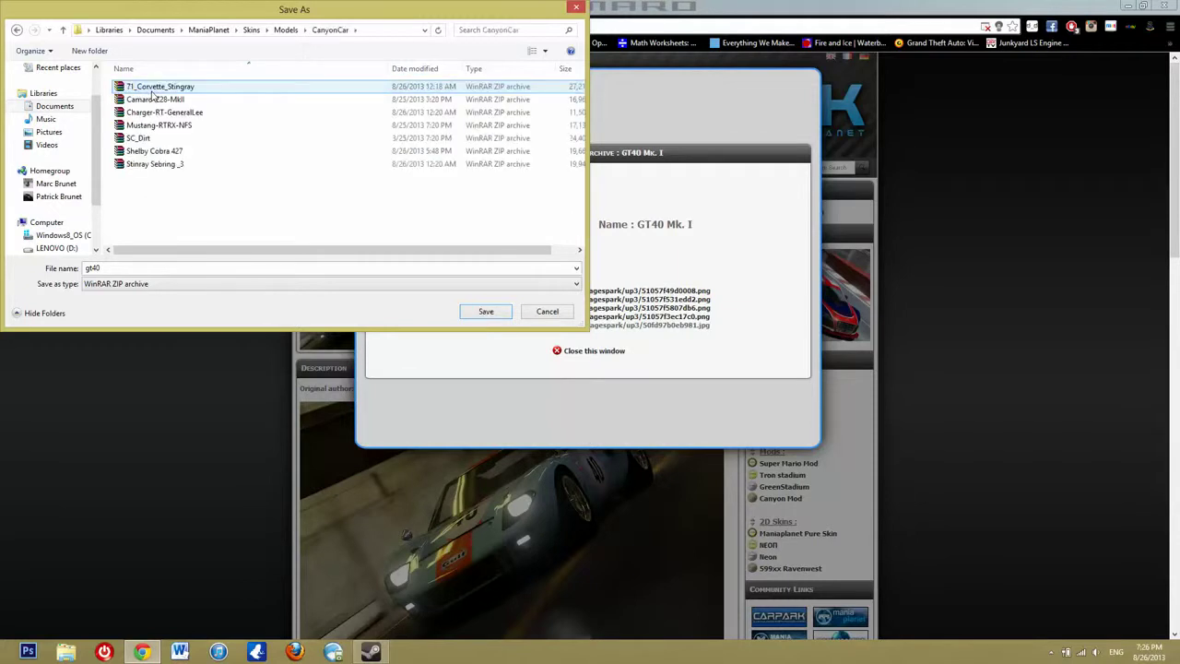
pyautogui.click(486, 313)
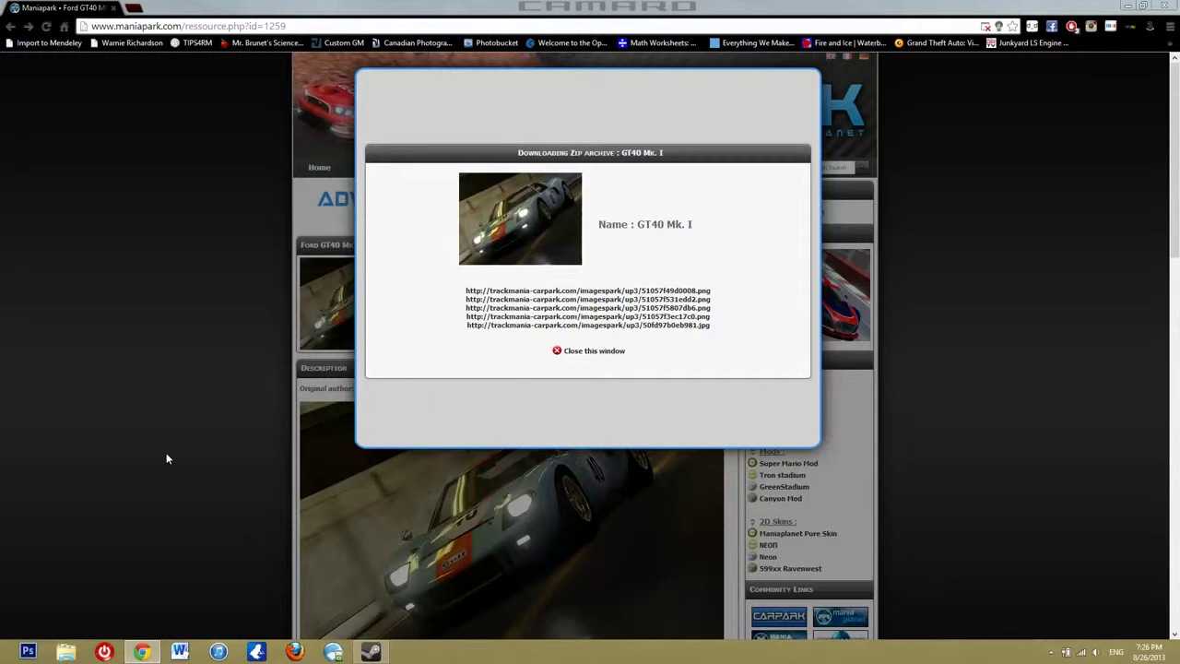
pyautogui.click(139, 9)
pyautogui.click(60, 7)
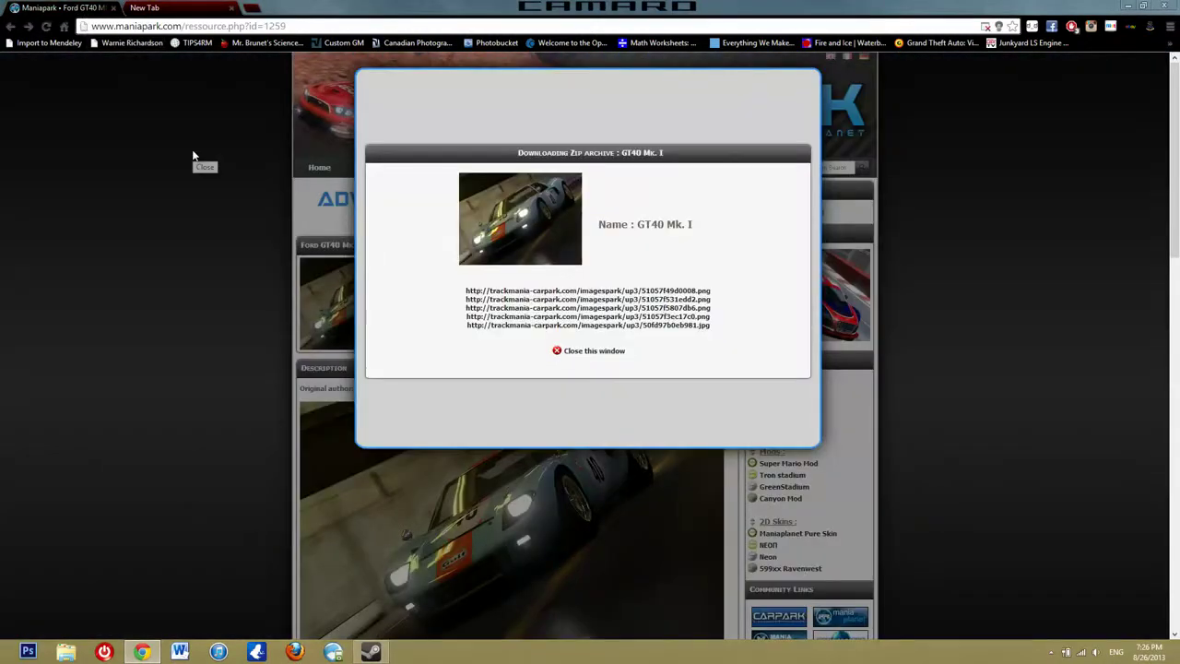
pyautogui.middleClick(174, 7)
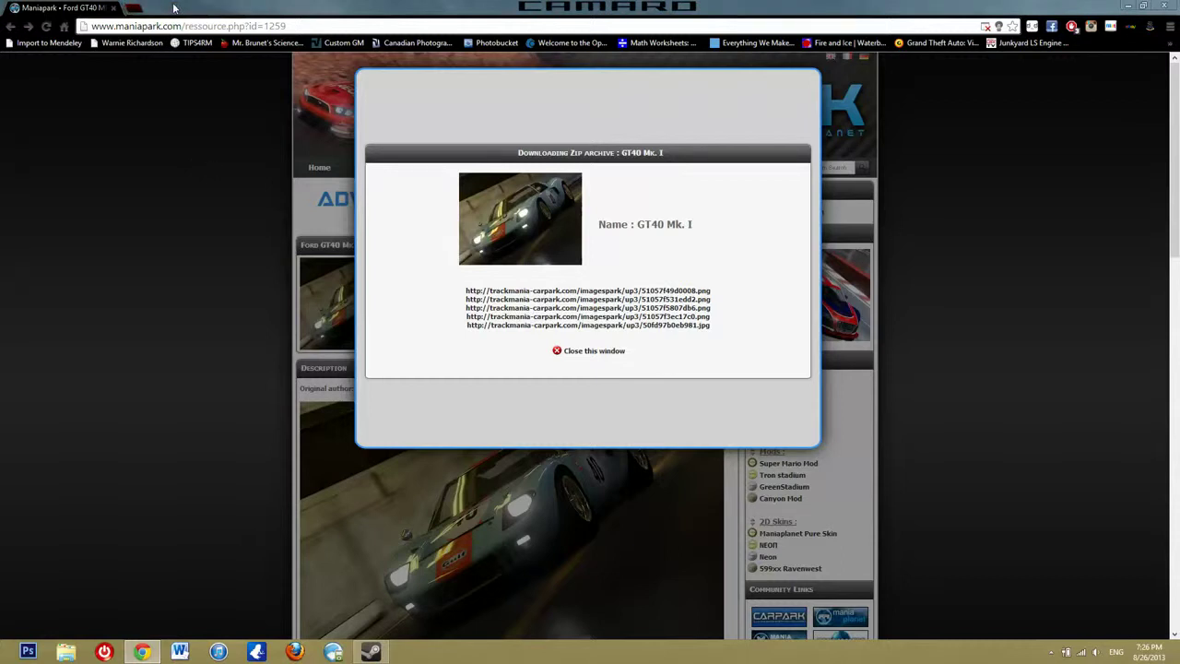
# Close the zip archive download window and open the comments topic for the Ford GT40 Mk. I.
pyautogui.click(203, 461)
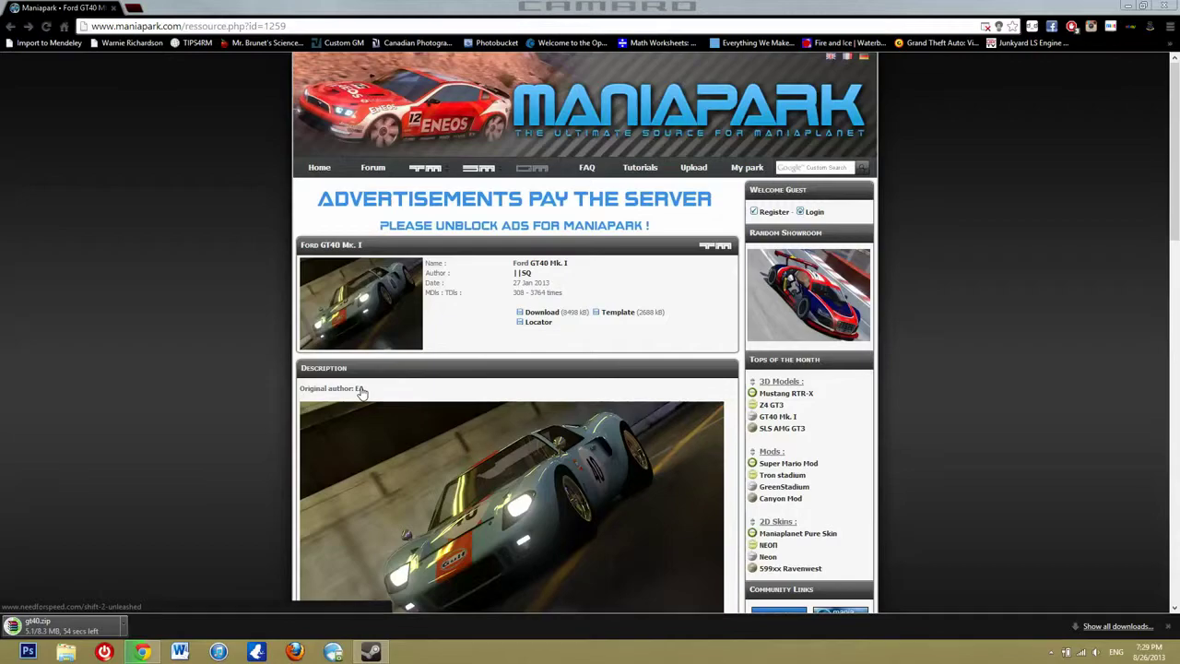
pyautogui.scroll(-15, 227, 470)
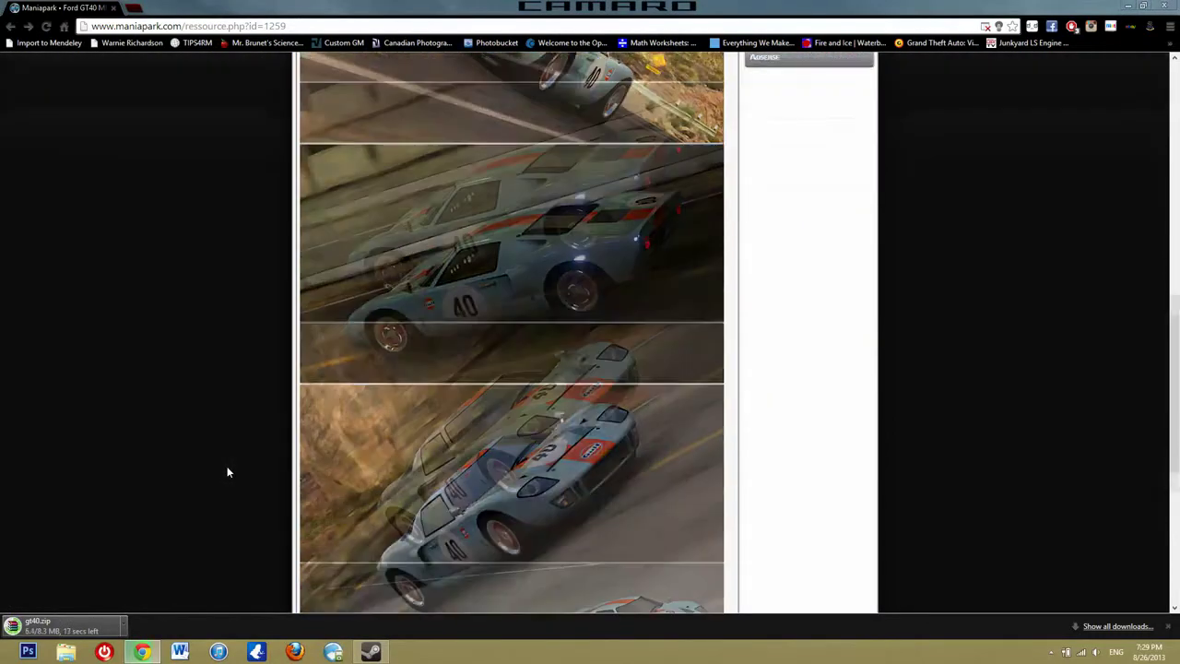
pyautogui.hotkey('alt', 'Left')
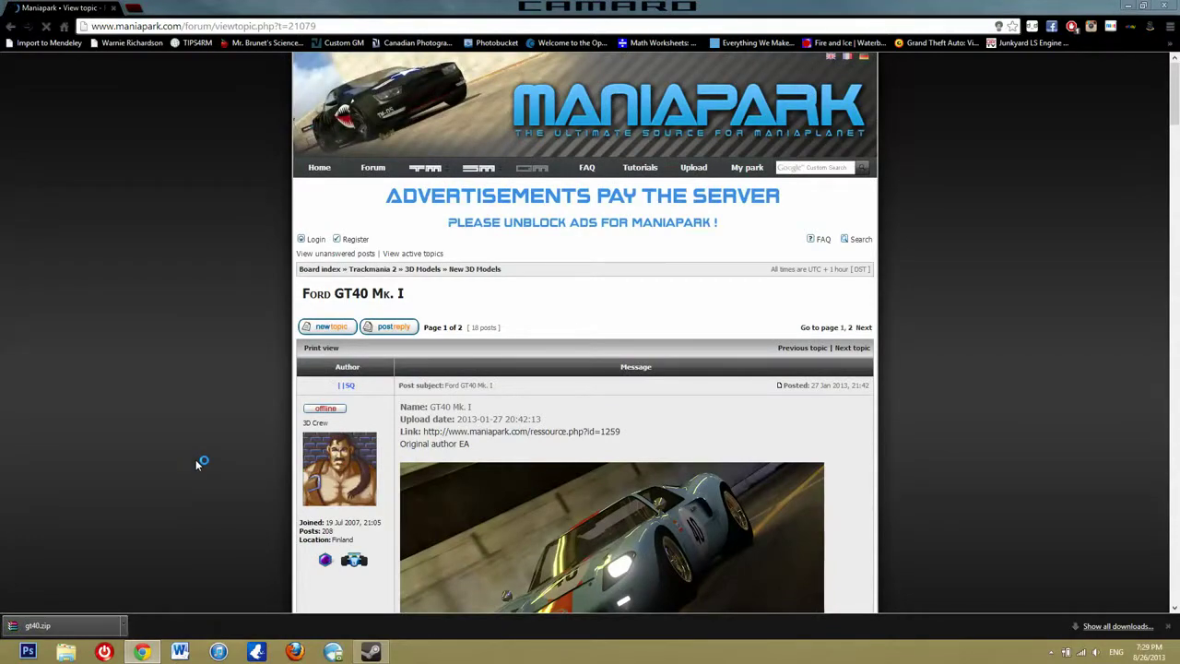
# Examine the preview images and user replies in the Ford GT40 Mk. I forum topic.
pyautogui.scroll(-7, 196, 464)
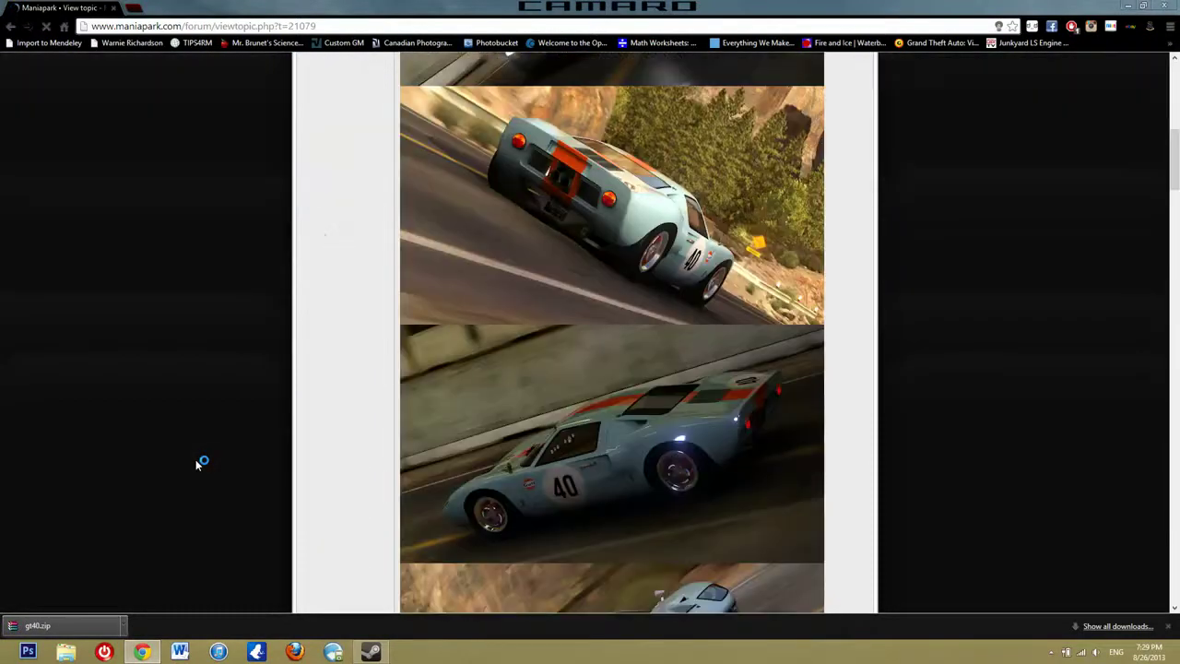
pyautogui.scroll(-10, 196, 464)
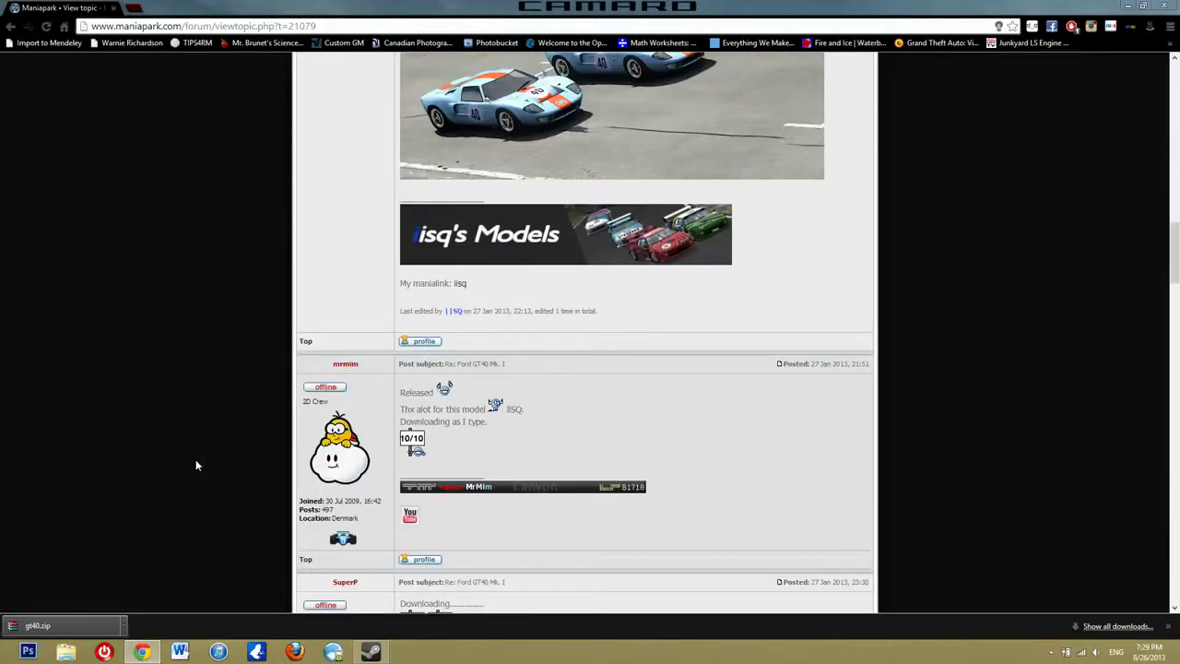
pyautogui.scroll(3, 195, 465)
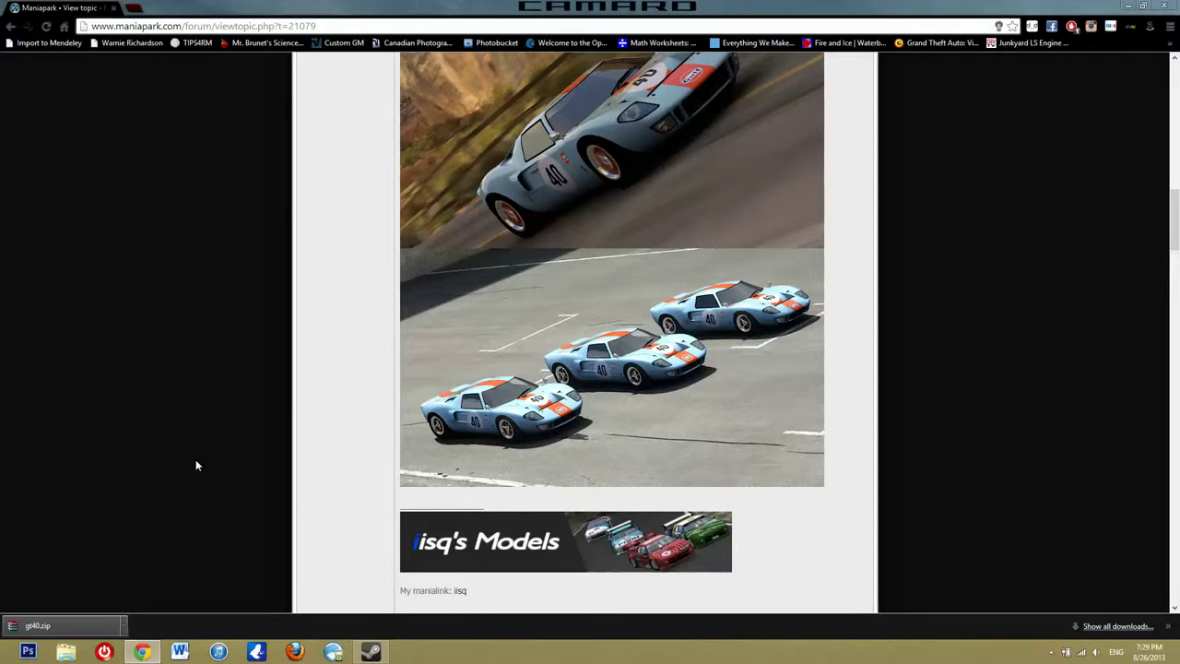
pyautogui.scroll(-3, 196, 464)
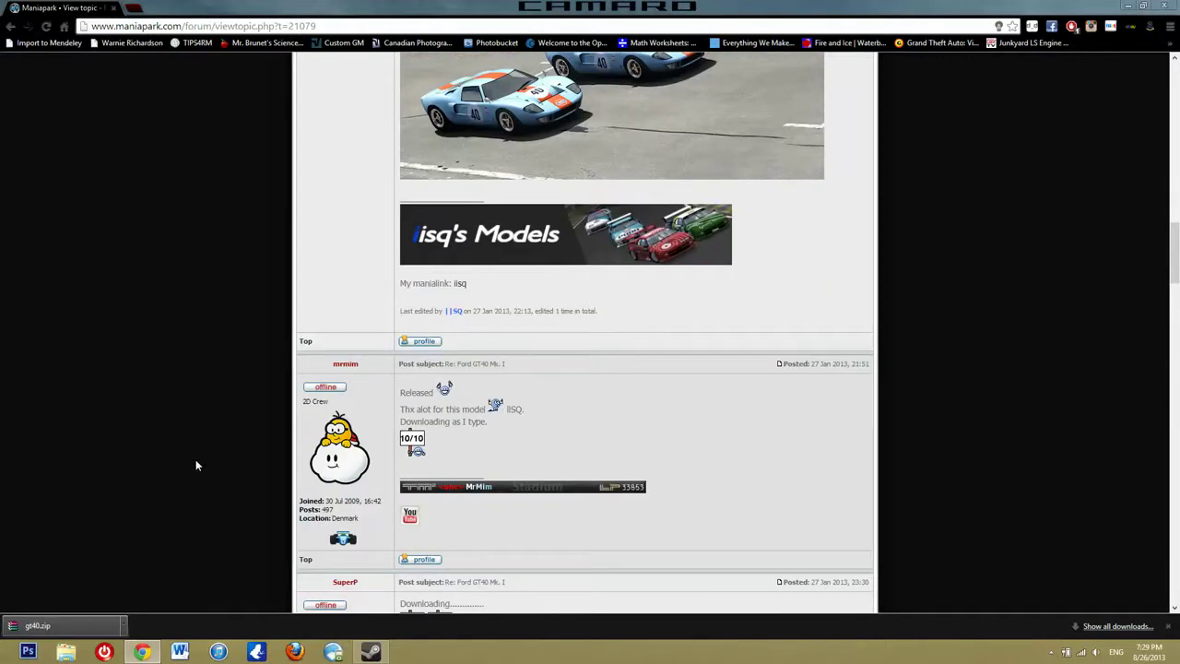
pyautogui.scroll(-3, 196, 465)
pyautogui.scroll(-1, 196, 465)
pyautogui.scroll(-1, 196, 462)
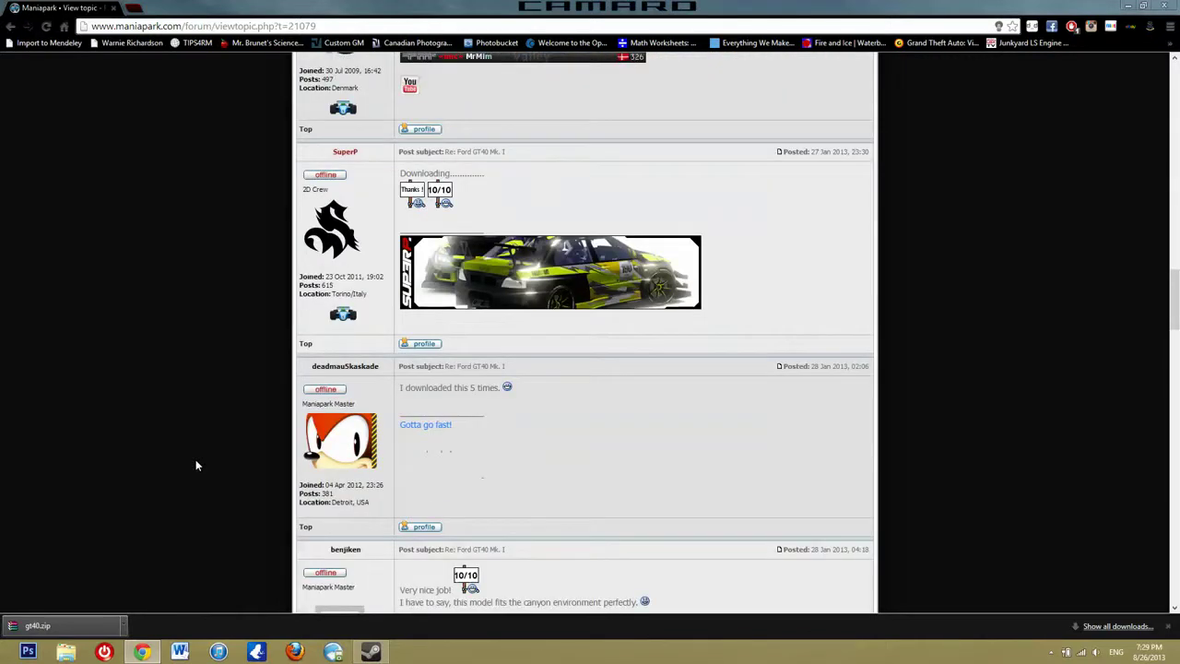
pyautogui.scroll(-2, 168, 509)
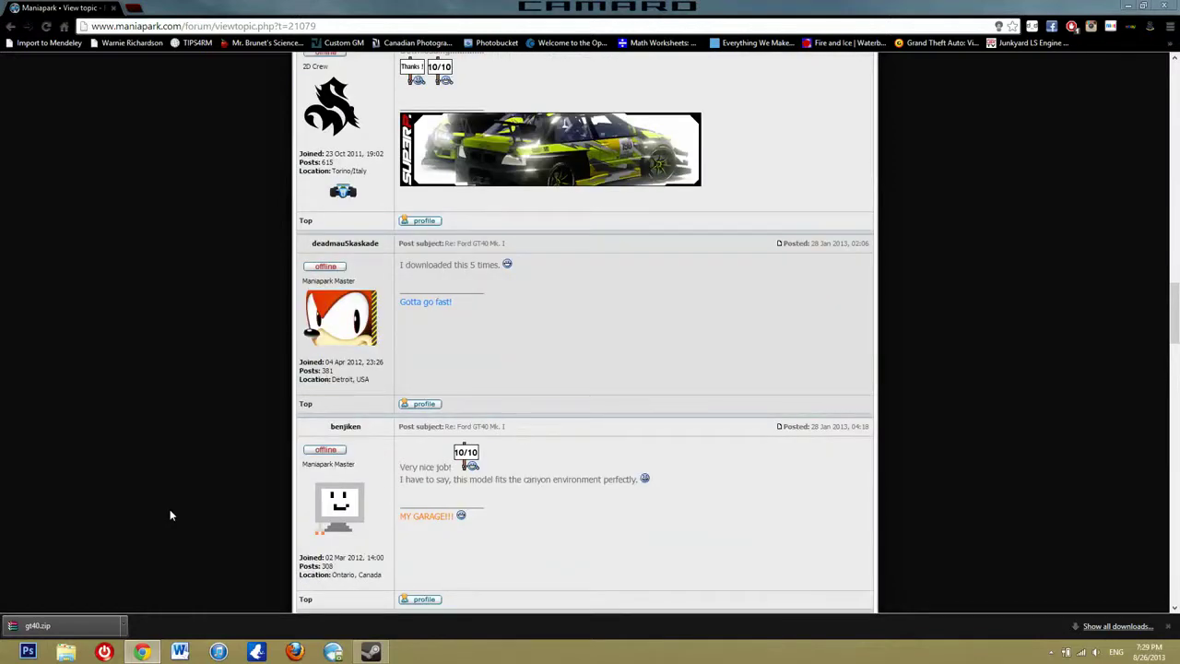
pyautogui.scroll(10, 166, 508)
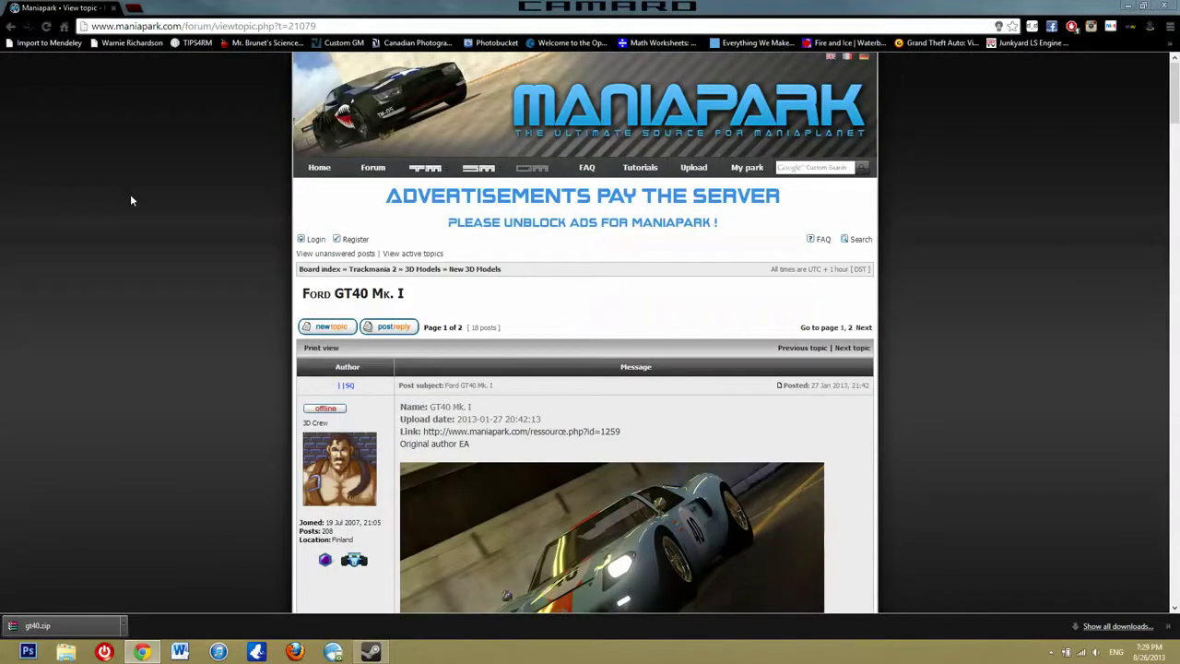
# Return to the 3D model list and search it for "Challenger".
pyautogui.click(11, 27)
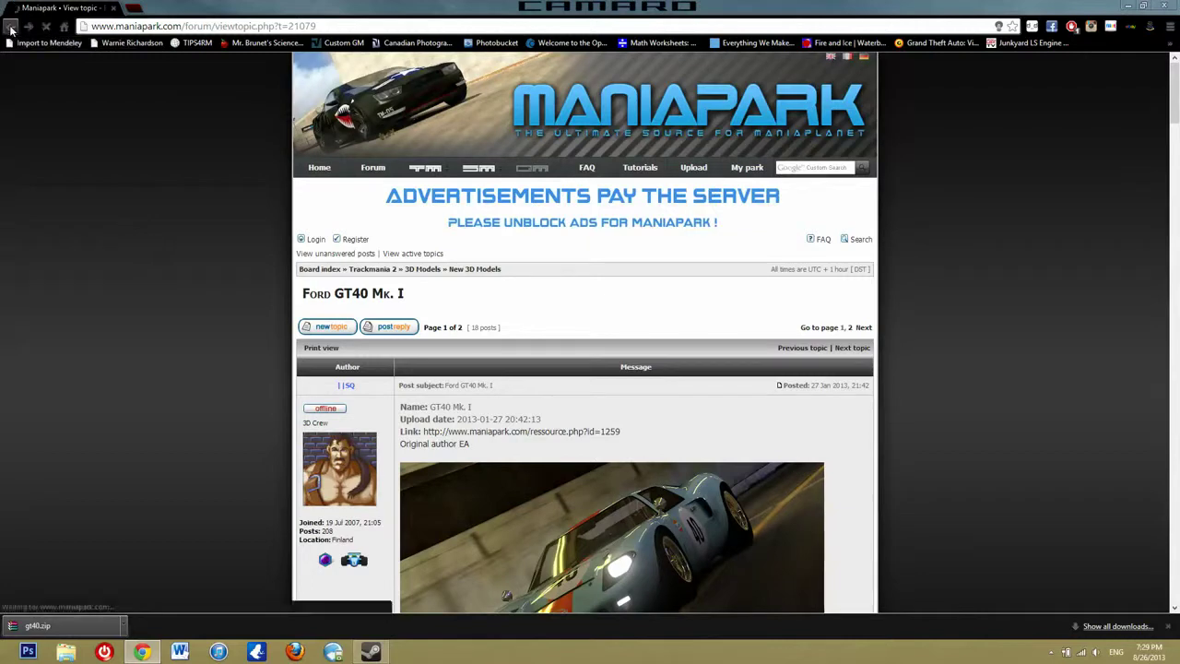
pyautogui.click(11, 27)
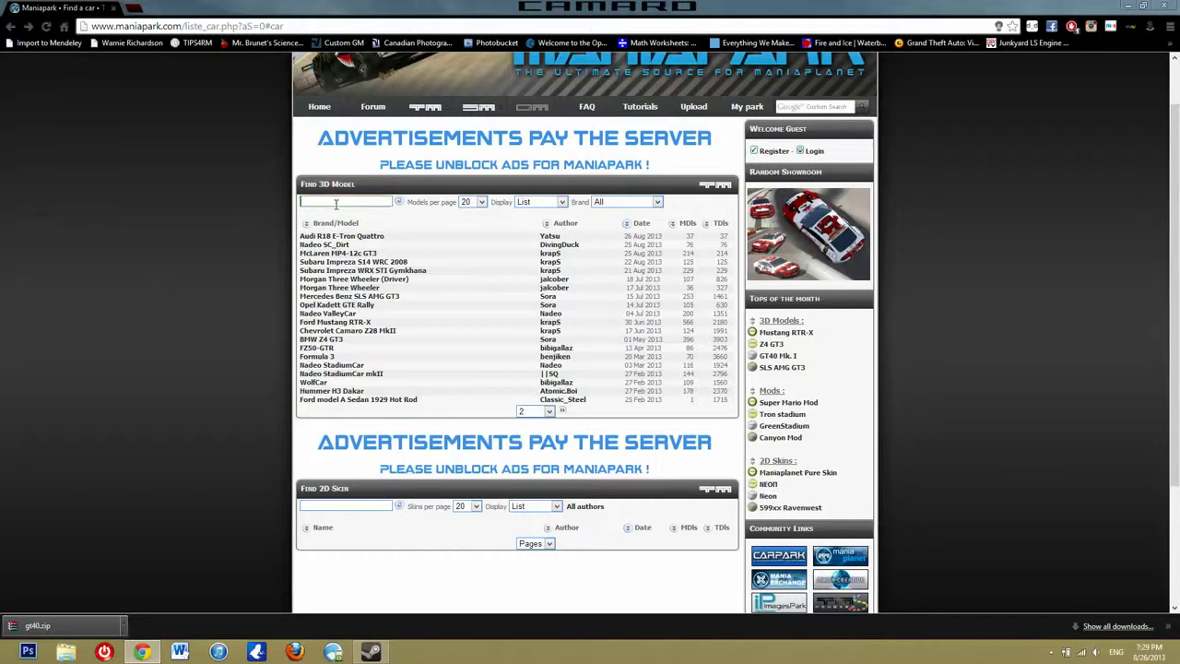
pyautogui.write('Challenger')
pyautogui.press('Return')
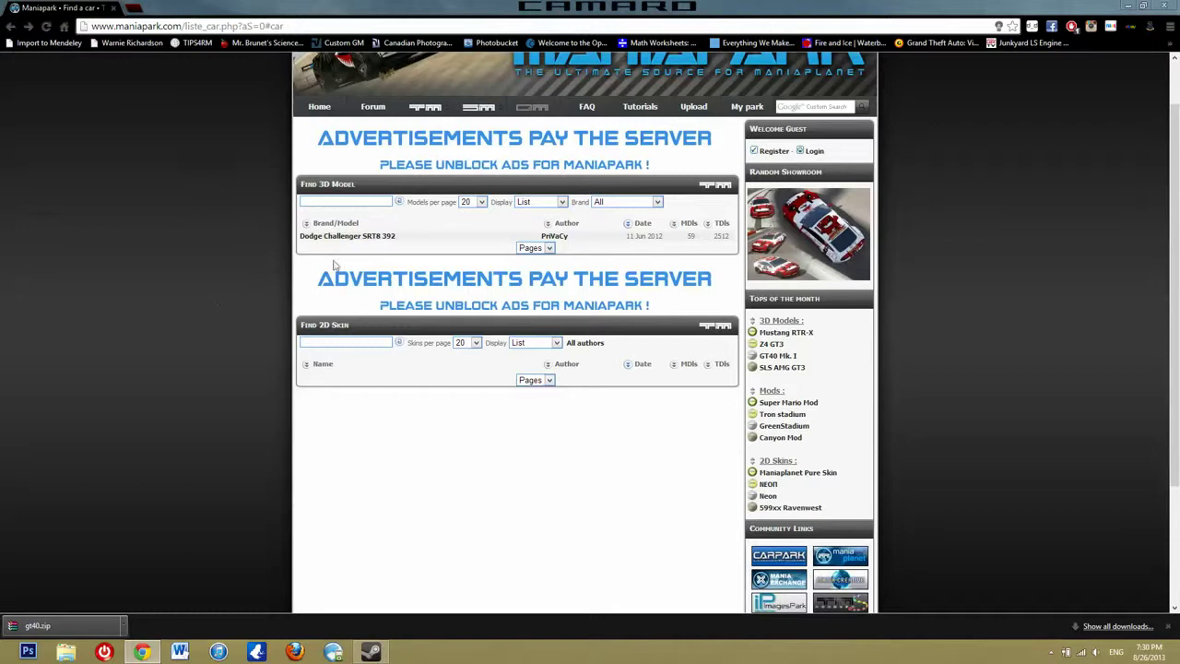
# Open the Dodge Challenger SRT8 392 model page and examine its description and preview images.
pyautogui.click(369, 236)
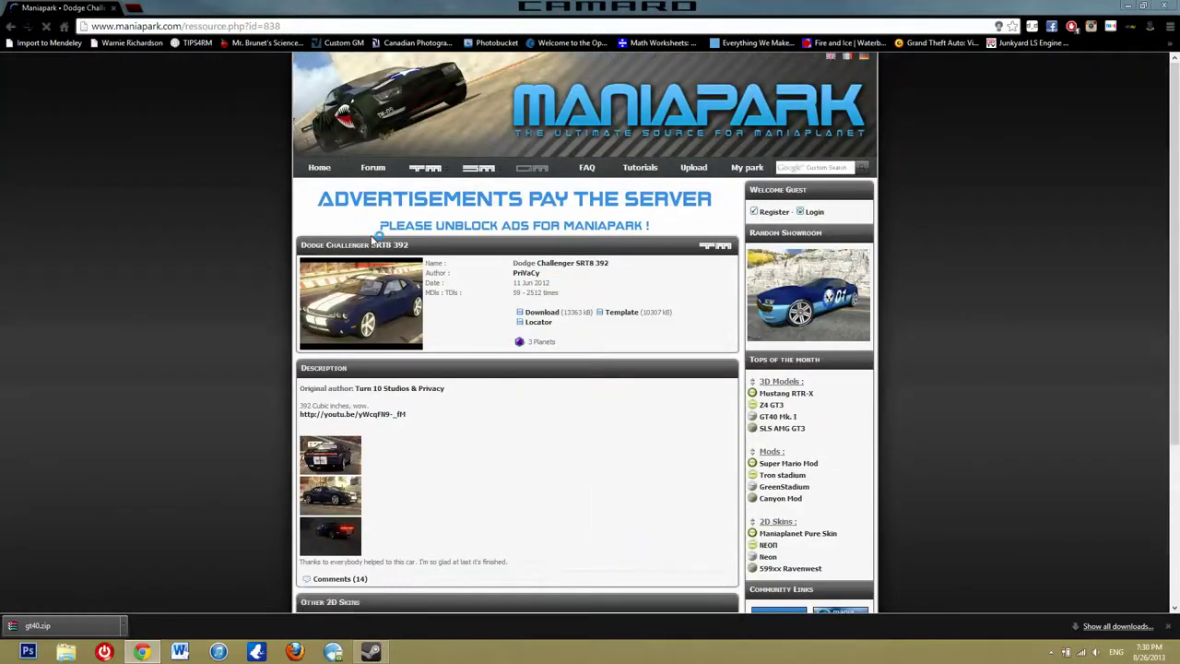
pyautogui.scroll(-1, 208, 415)
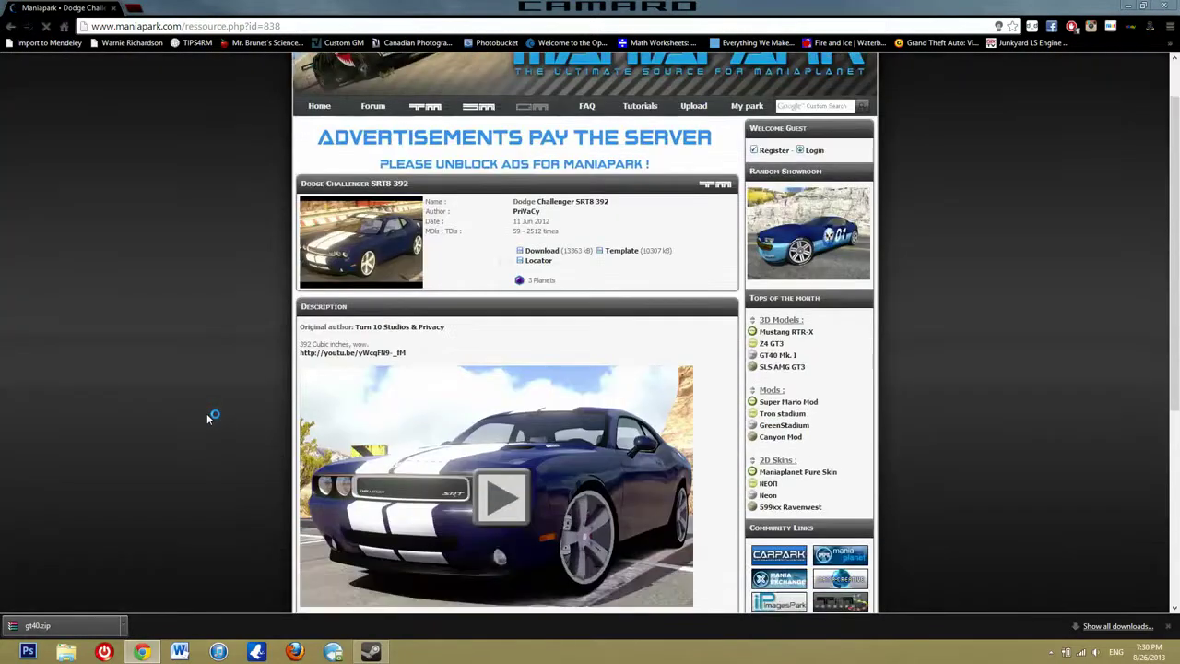
pyautogui.scroll(-1, 208, 417)
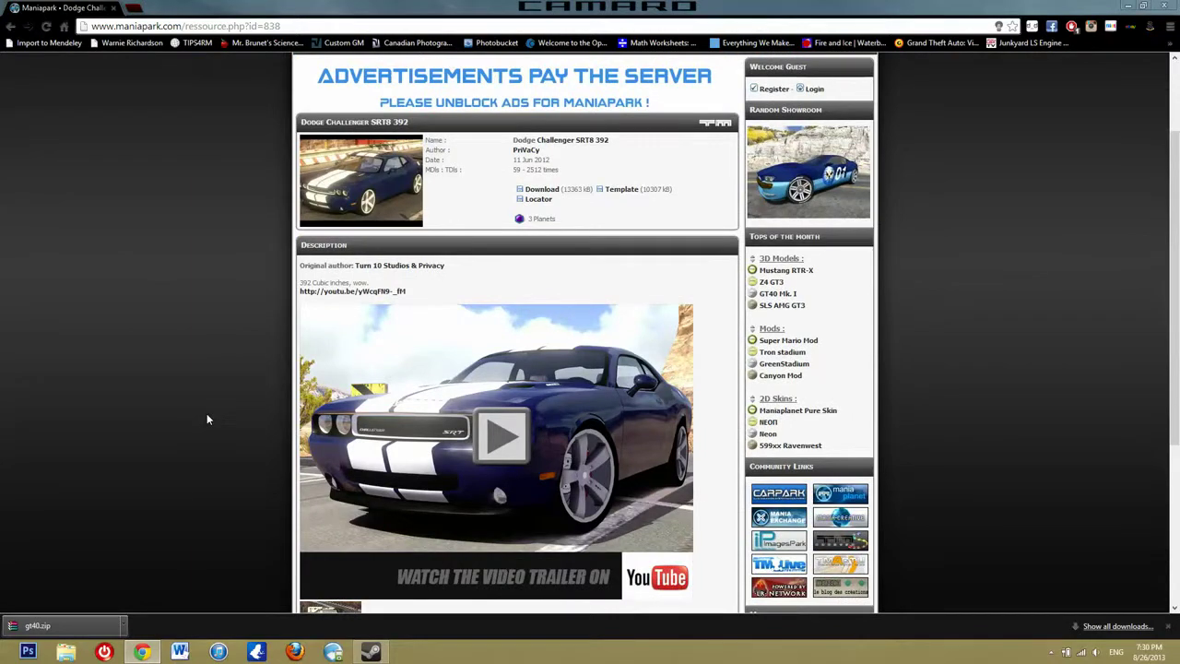
pyautogui.scroll(-3, 207, 419)
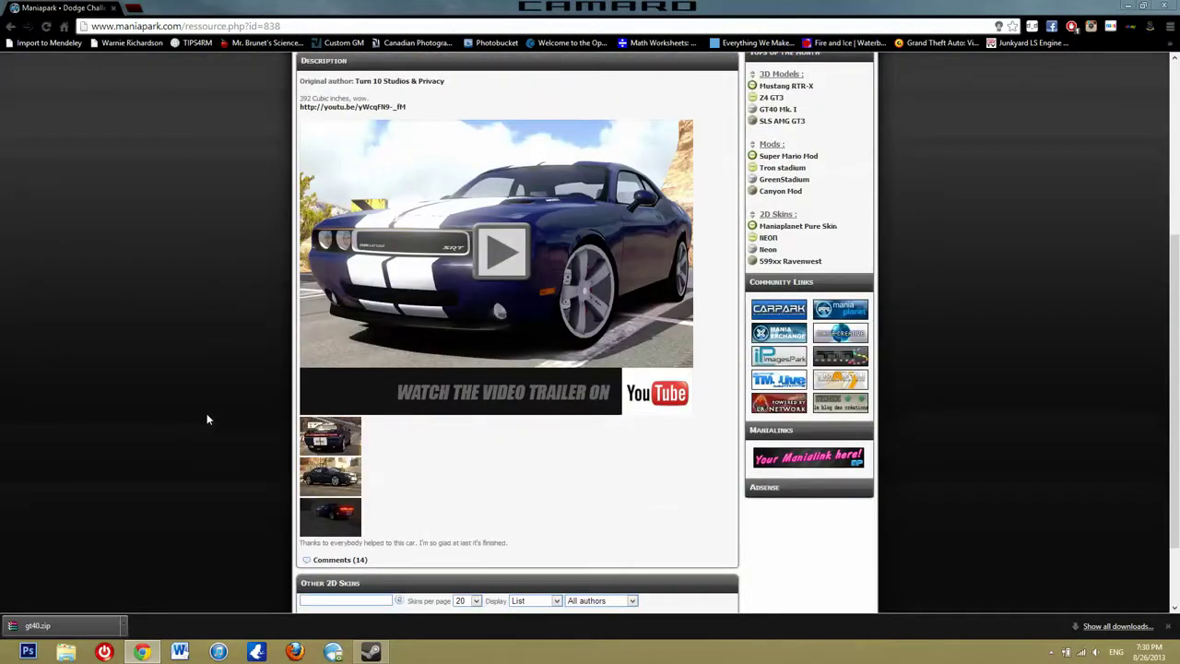
# Watch part of the Dodge Challenger SRT8 trailer on YouTube in full screen and return to the model page.
pyautogui.click(512, 268)
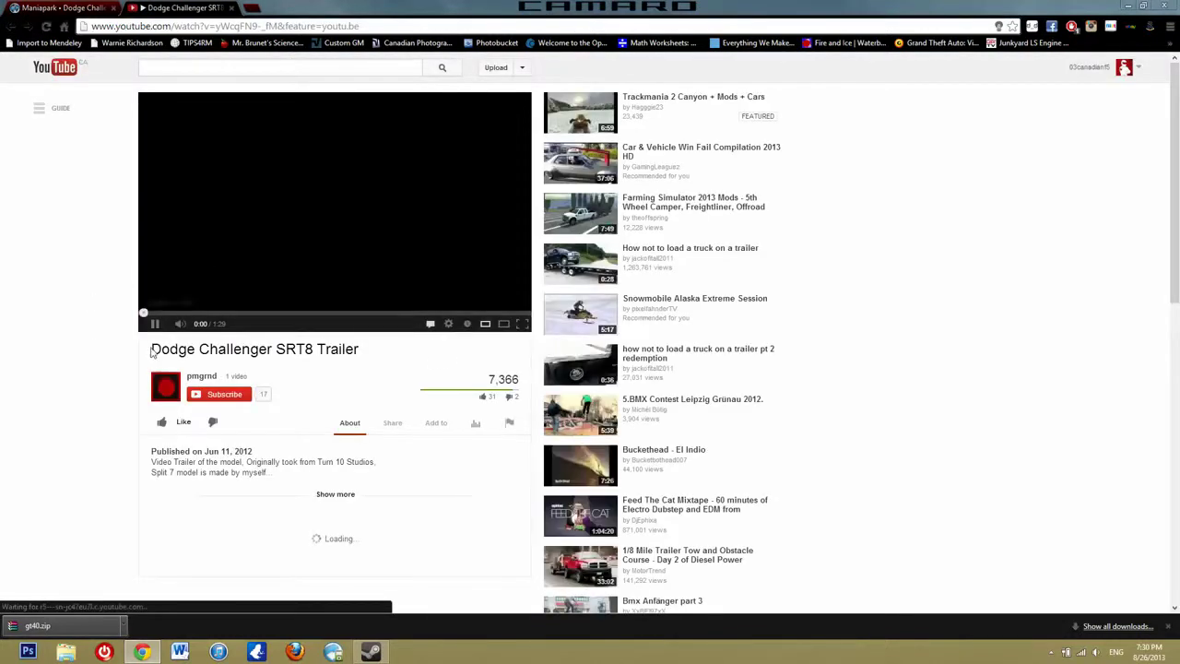
pyautogui.click(522, 323)
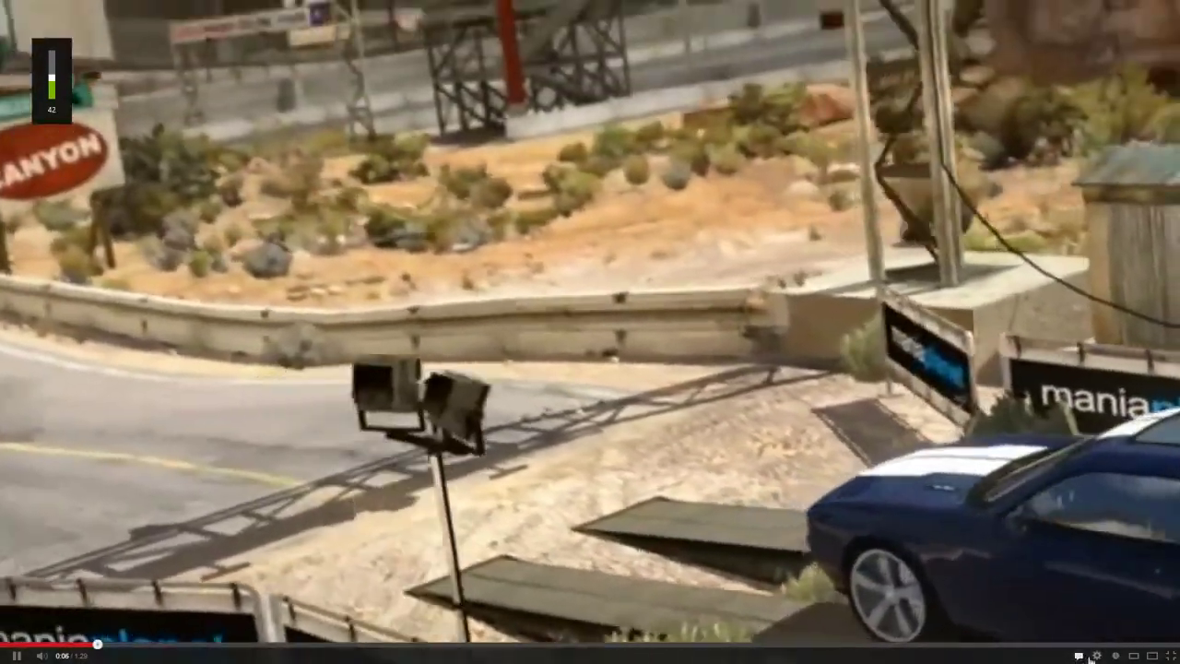
pyautogui.click(1096, 655)
pyautogui.click(1096, 573)
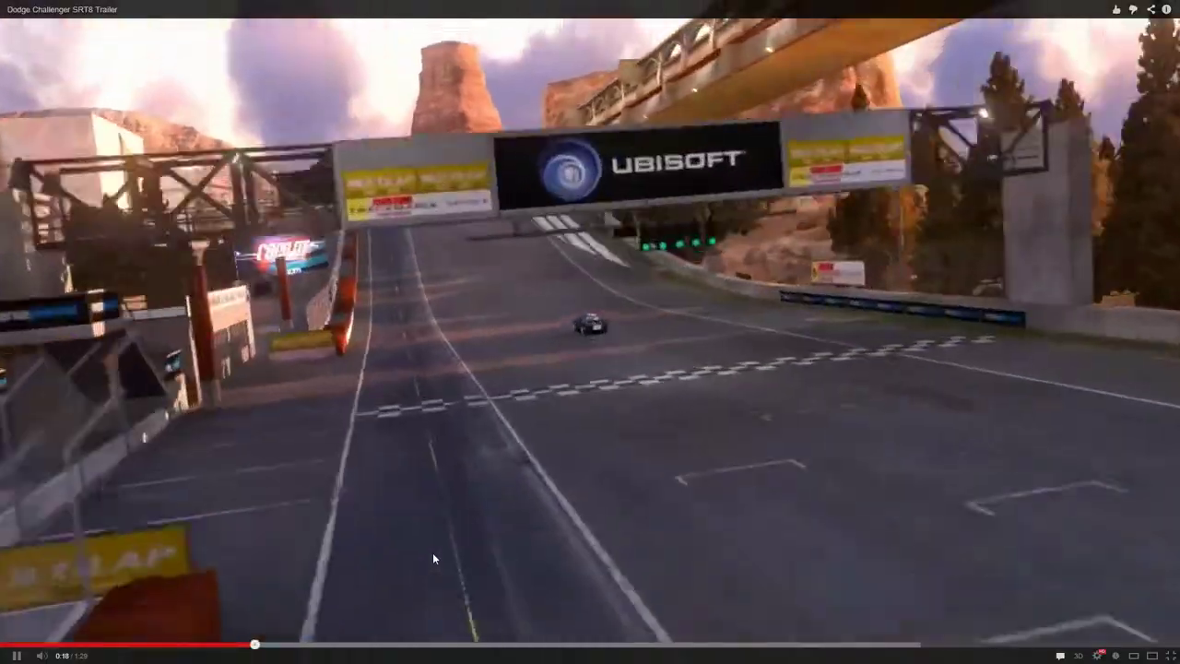
pyautogui.press('Escape')
pyautogui.hotkey('ctrl', 'w')
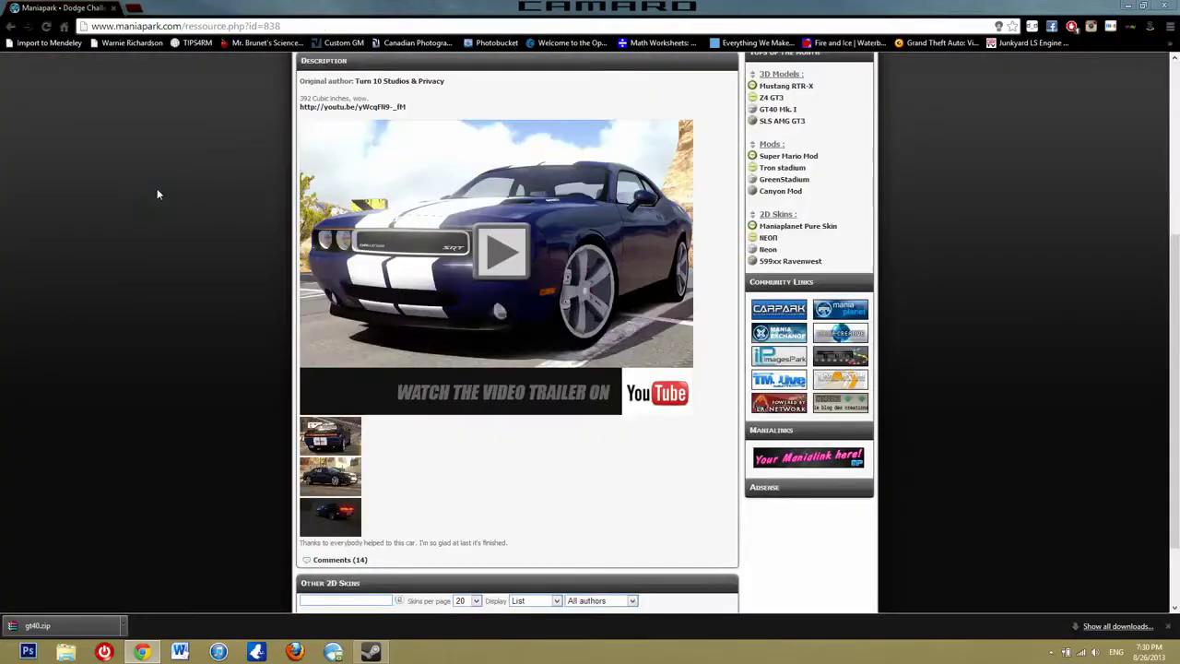
# Examine the pages of the Challenger's Split 7 and Challenger SRT8 HotWheels 2D skins.
pyautogui.scroll(-2, 145, 324)
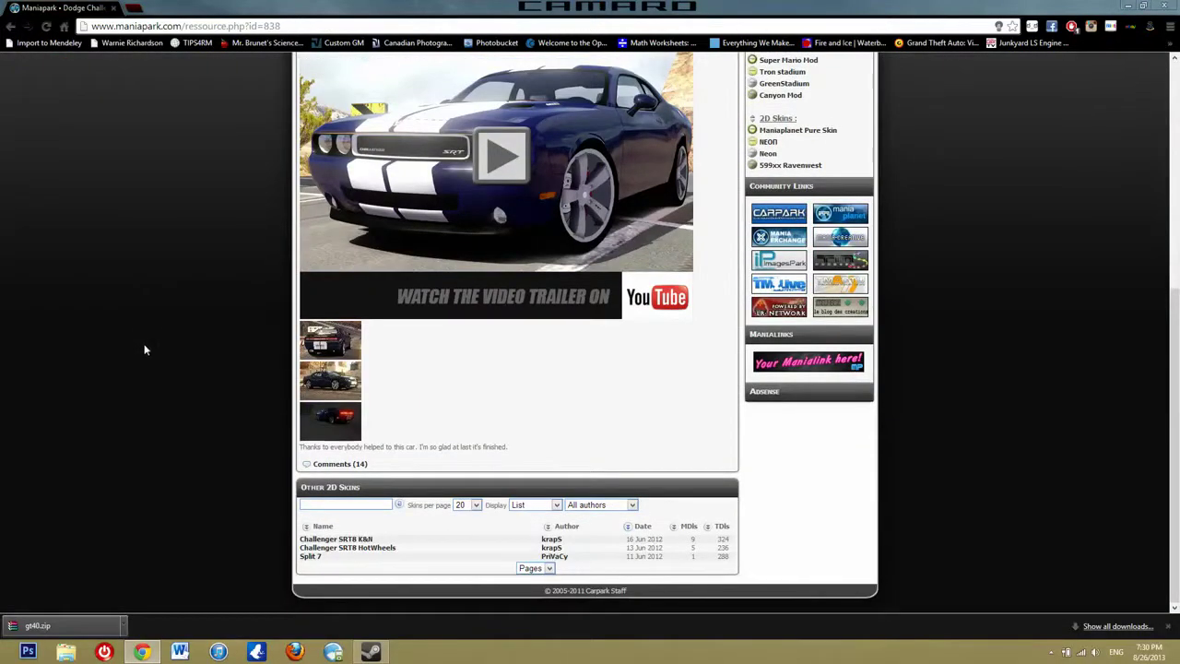
pyautogui.click(309, 559)
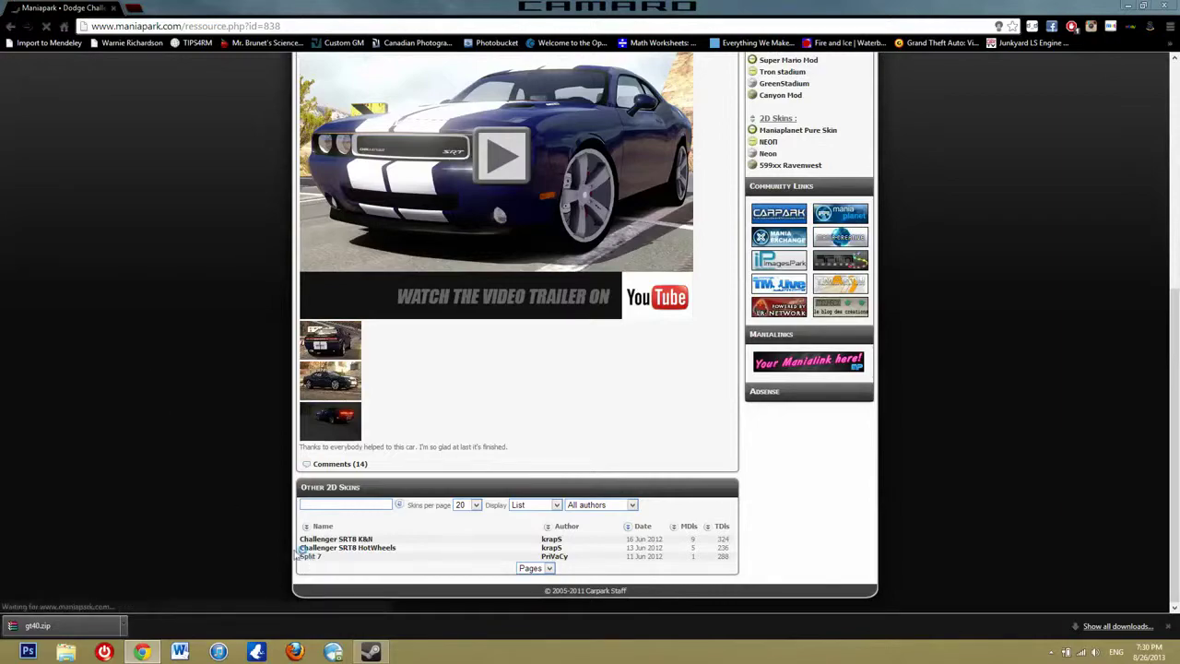
pyautogui.scroll(-4, 209, 465)
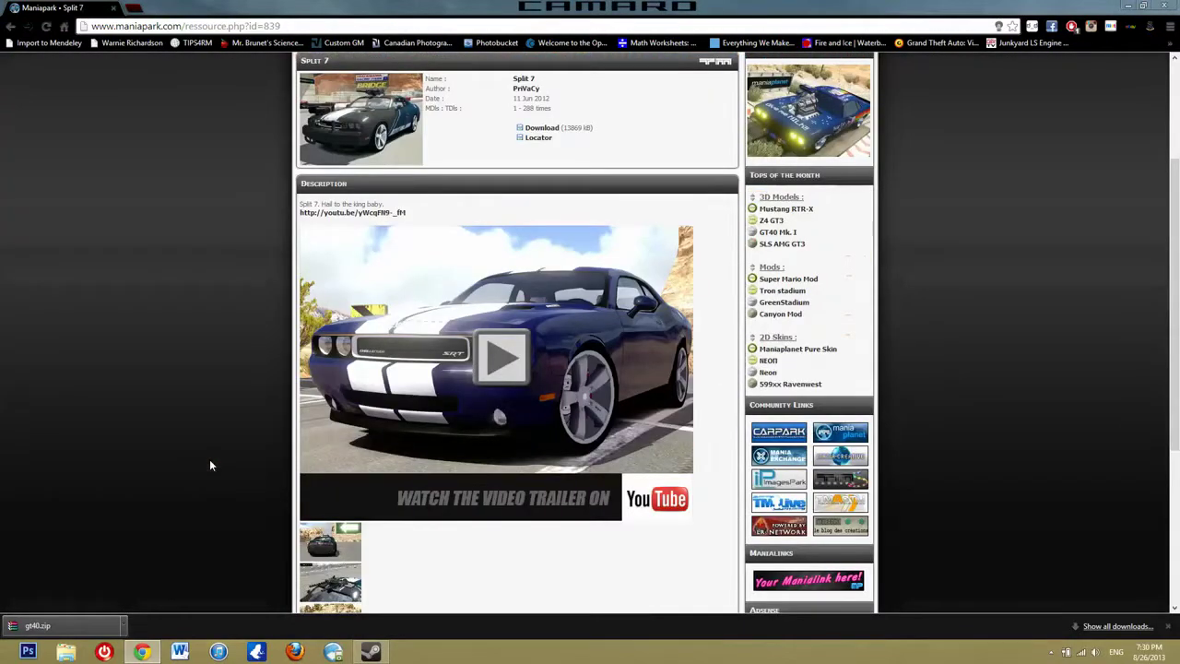
pyautogui.scroll(-5, 209, 466)
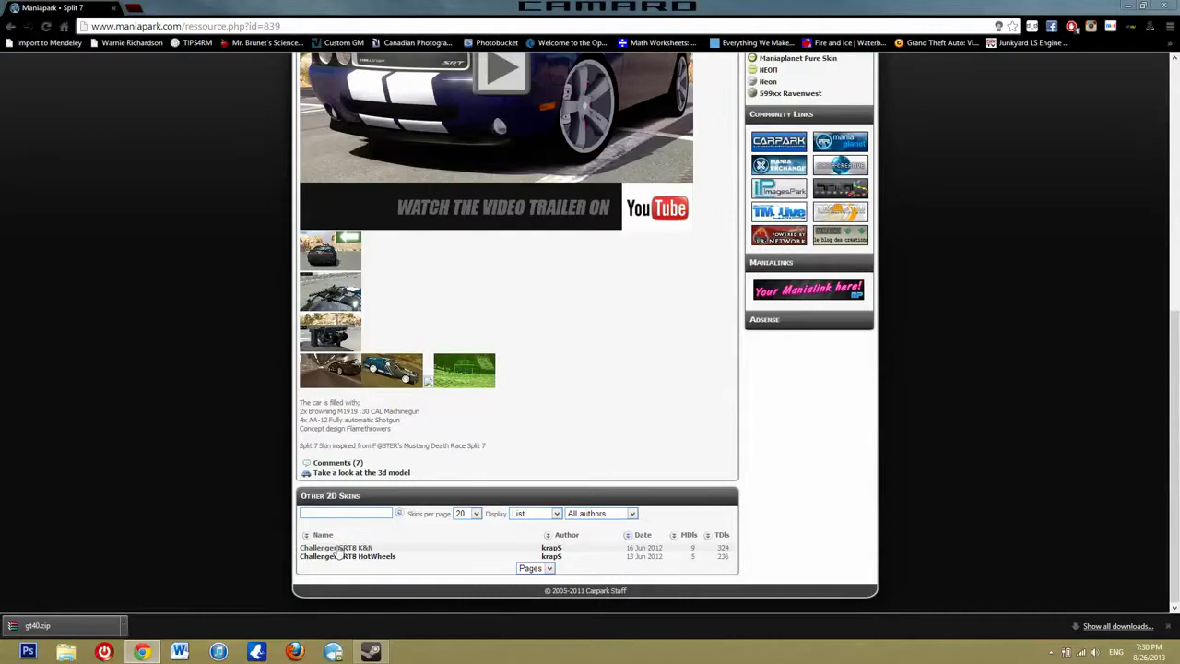
pyautogui.click(332, 556)
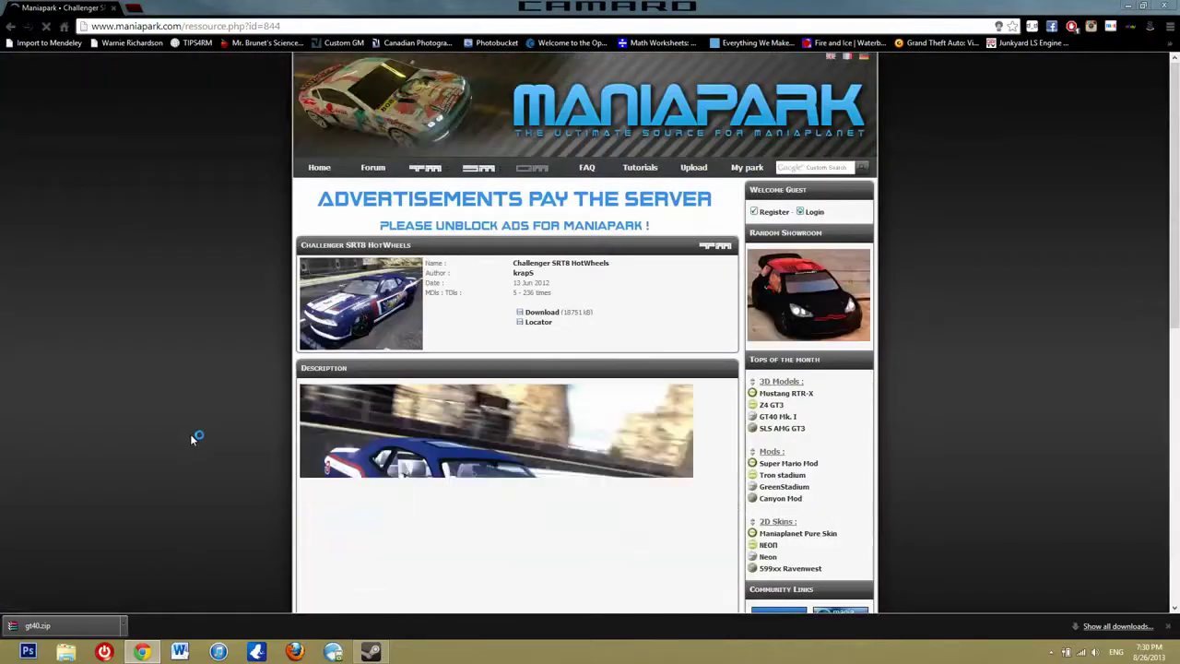
pyautogui.scroll(-3, 192, 439)
pyautogui.scroll(-5, 190, 439)
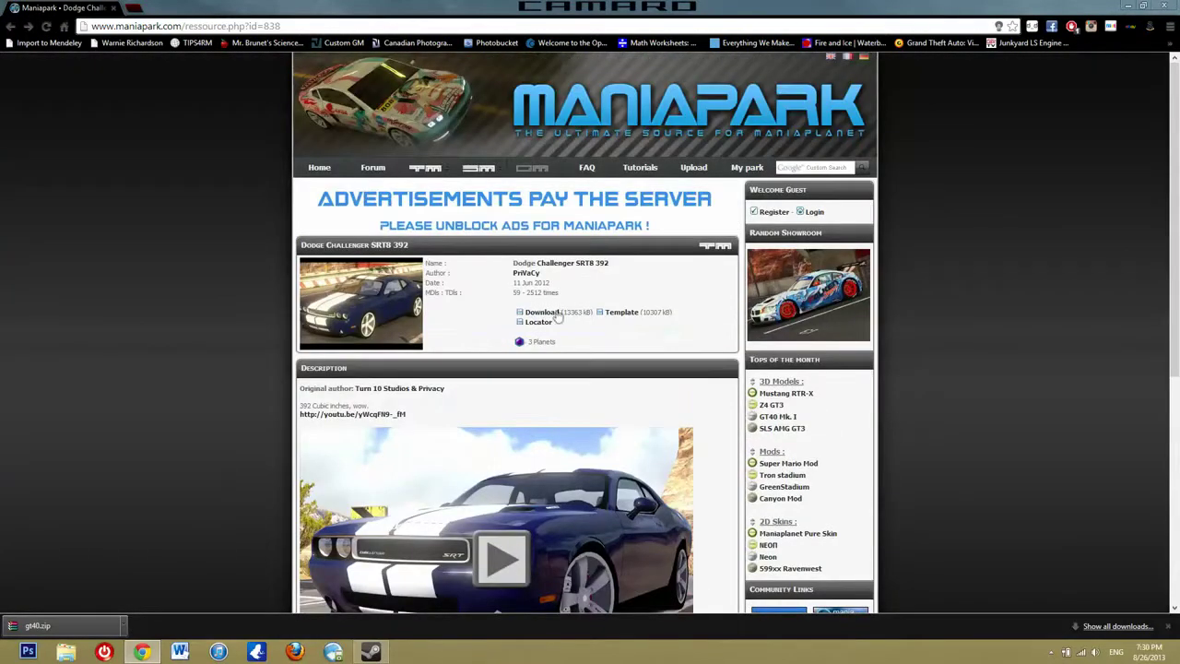
# Download the Dodge Challenger SRT8 392 model and save it as Challenger SRT8 in the CanyonCar folder.
pyautogui.click(556, 315)
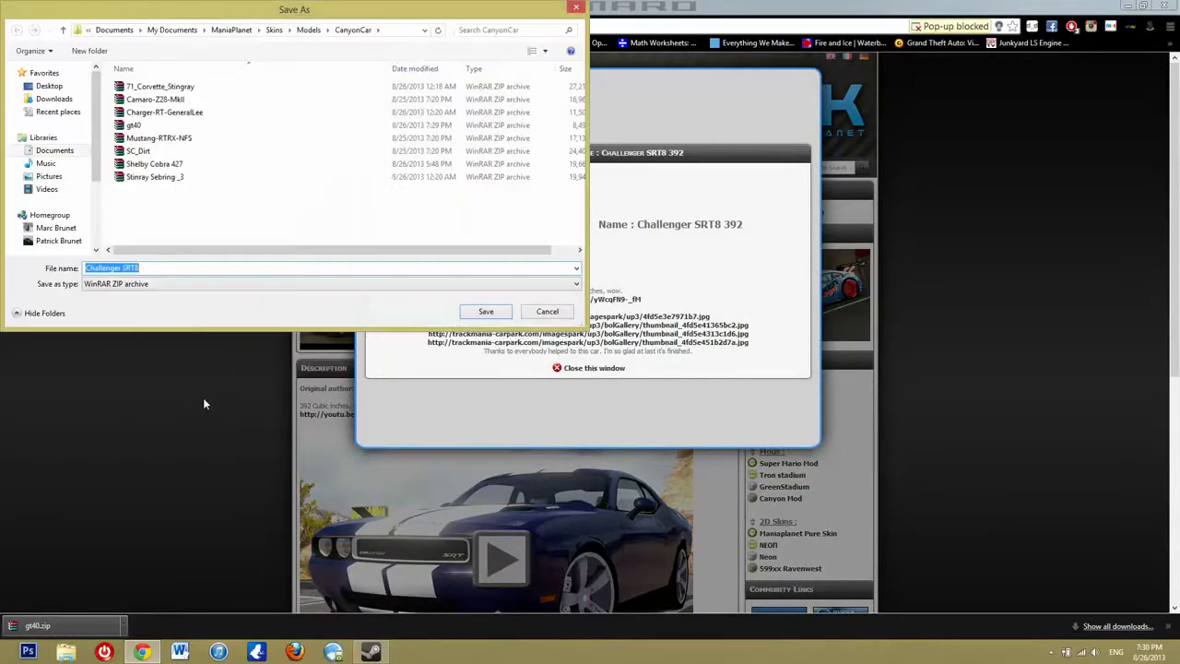
pyautogui.click(485, 312)
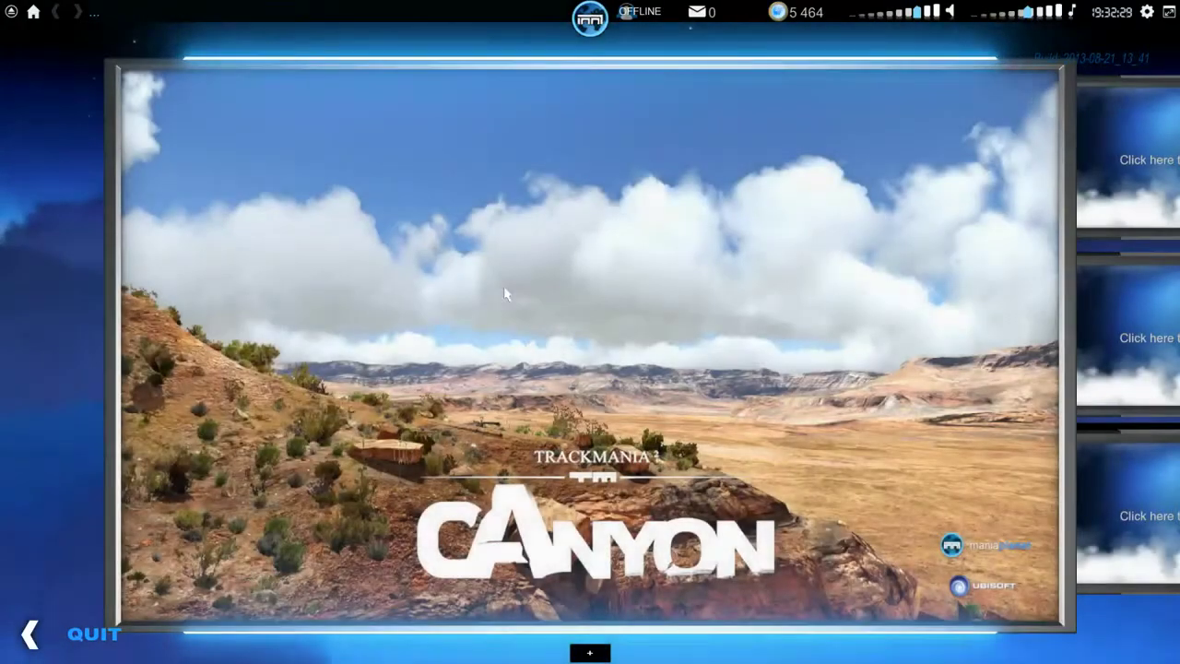
# Switch to TrackMania 2 Canyon, open the profile's car models, and pay 3 Planets for access to the Challenger SRT8.
pyautogui.click(503, 286)
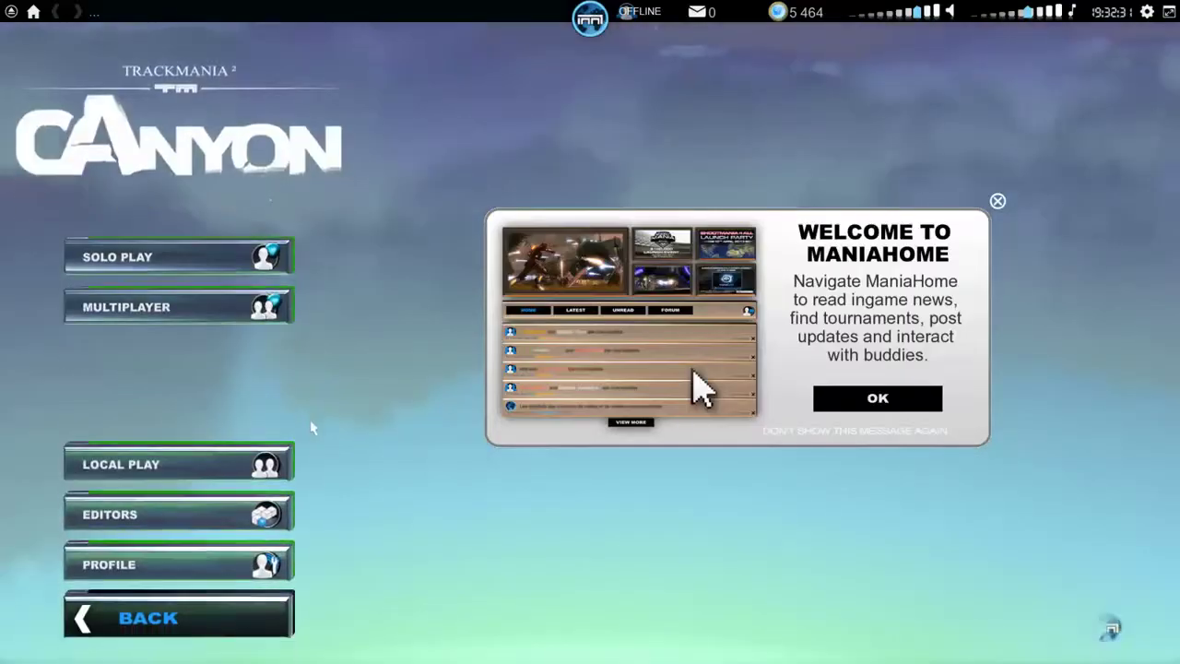
pyautogui.click(174, 562)
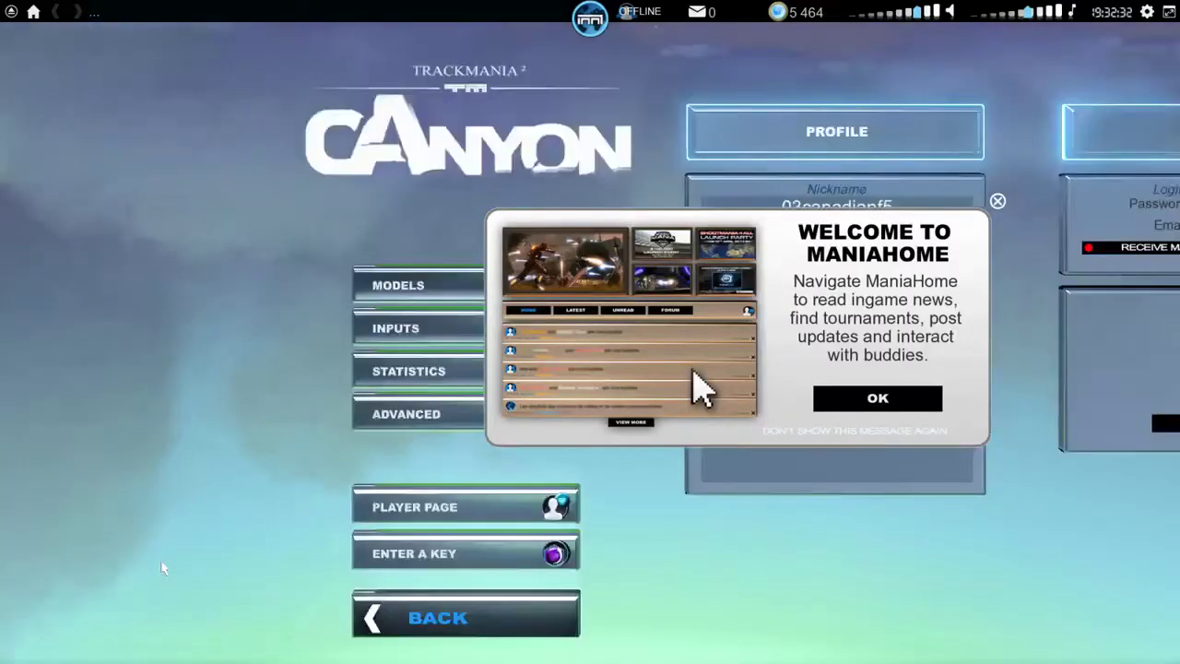
pyautogui.click(125, 288)
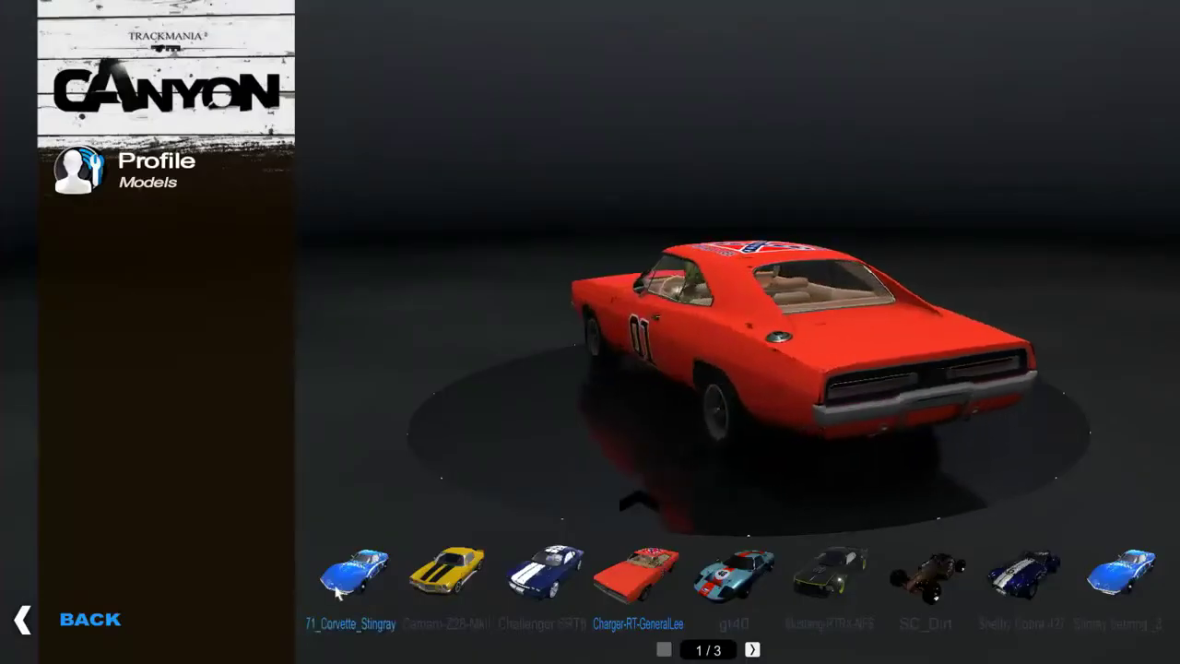
pyautogui.click(530, 574)
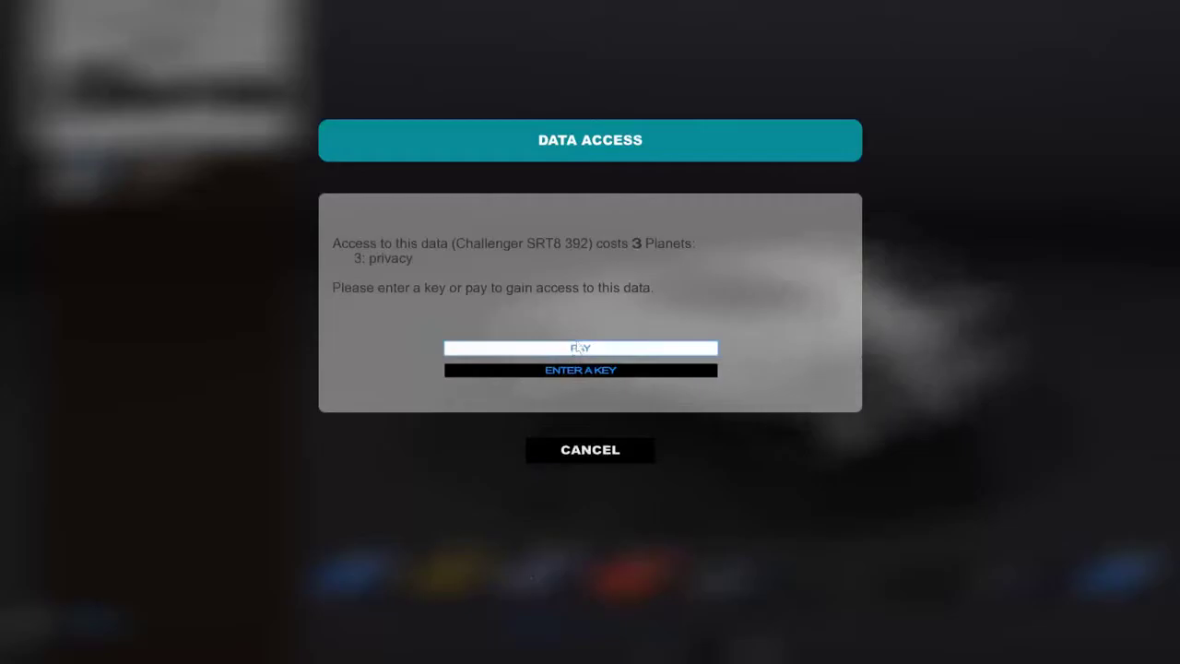
pyautogui.click(597, 349)
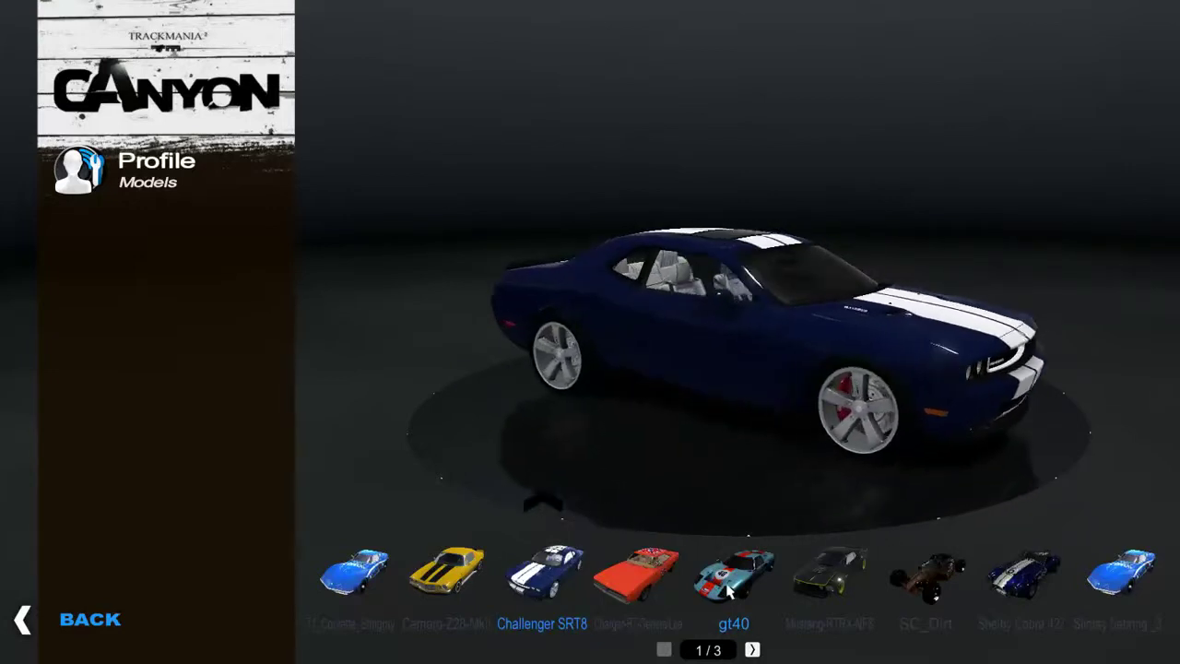
# Preview the gt40 and the stock ForTOne, EXD and Duke car models.
pyautogui.click(729, 590)
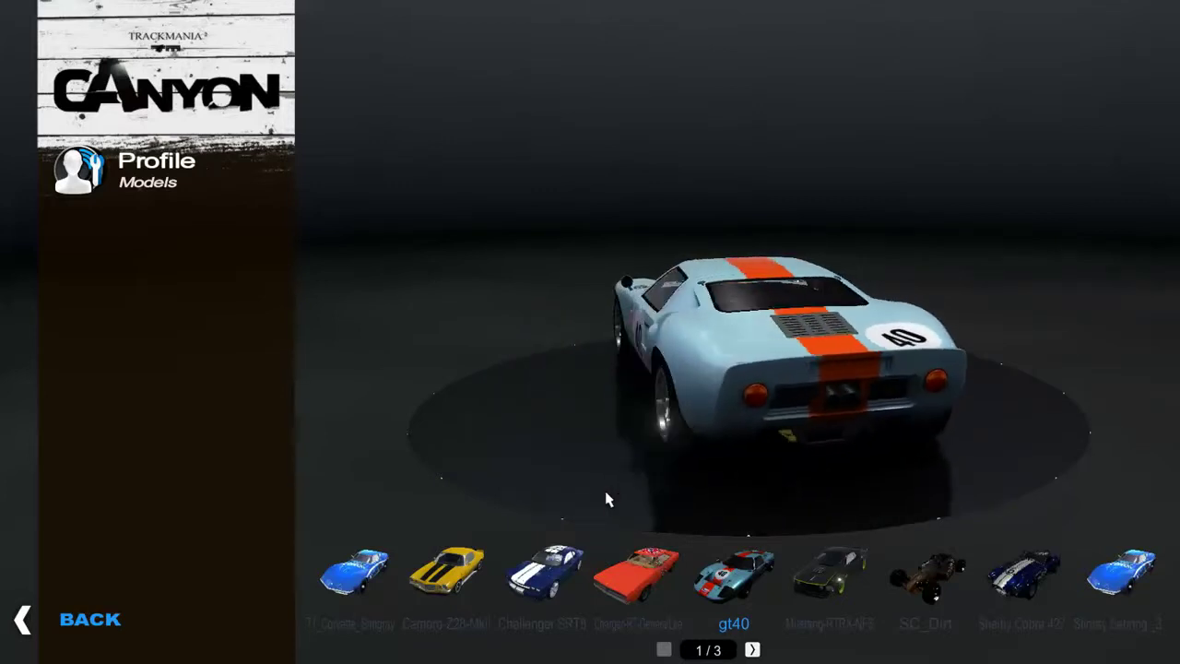
pyautogui.click(752, 650)
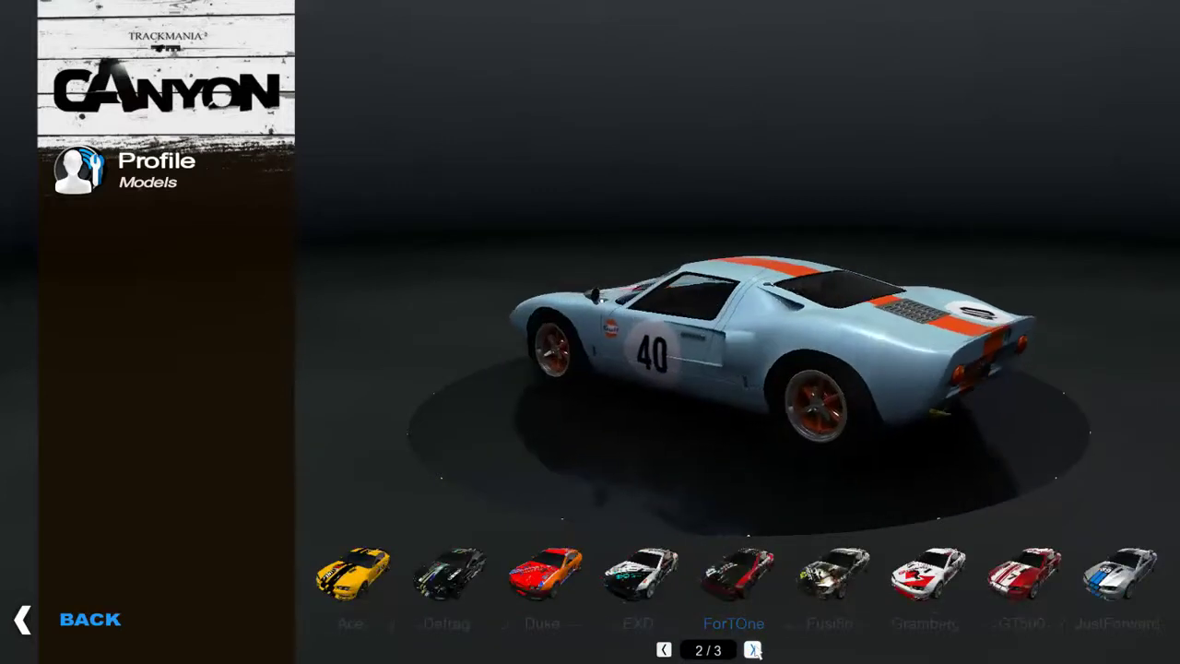
pyautogui.click(742, 581)
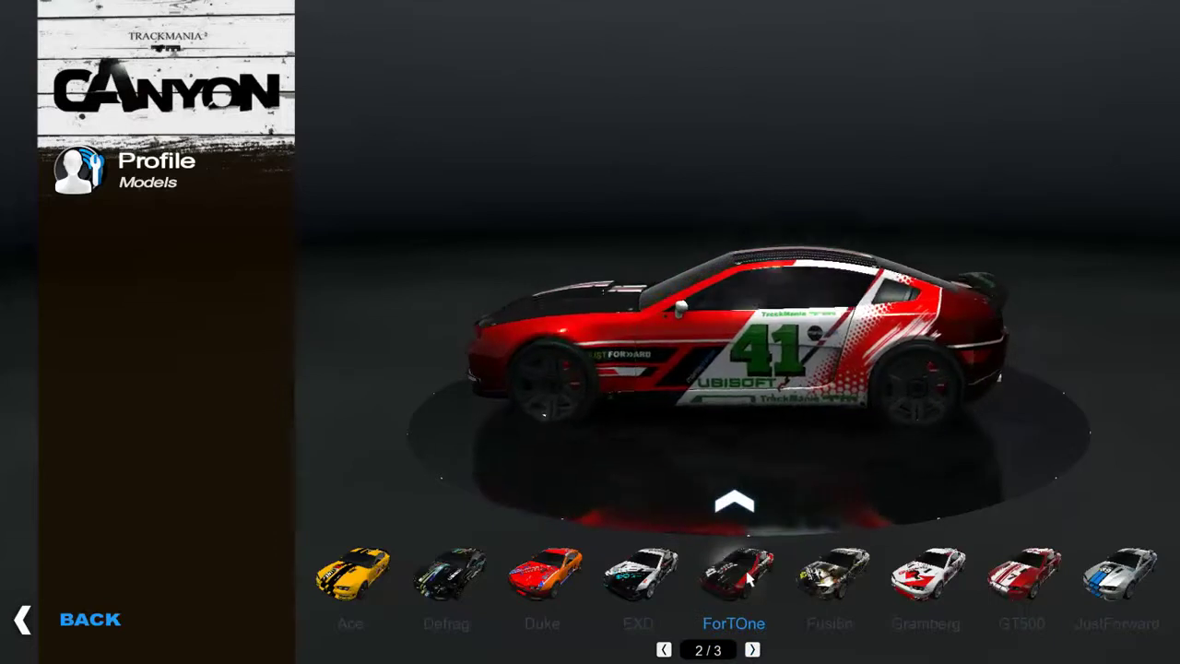
pyautogui.click(640, 576)
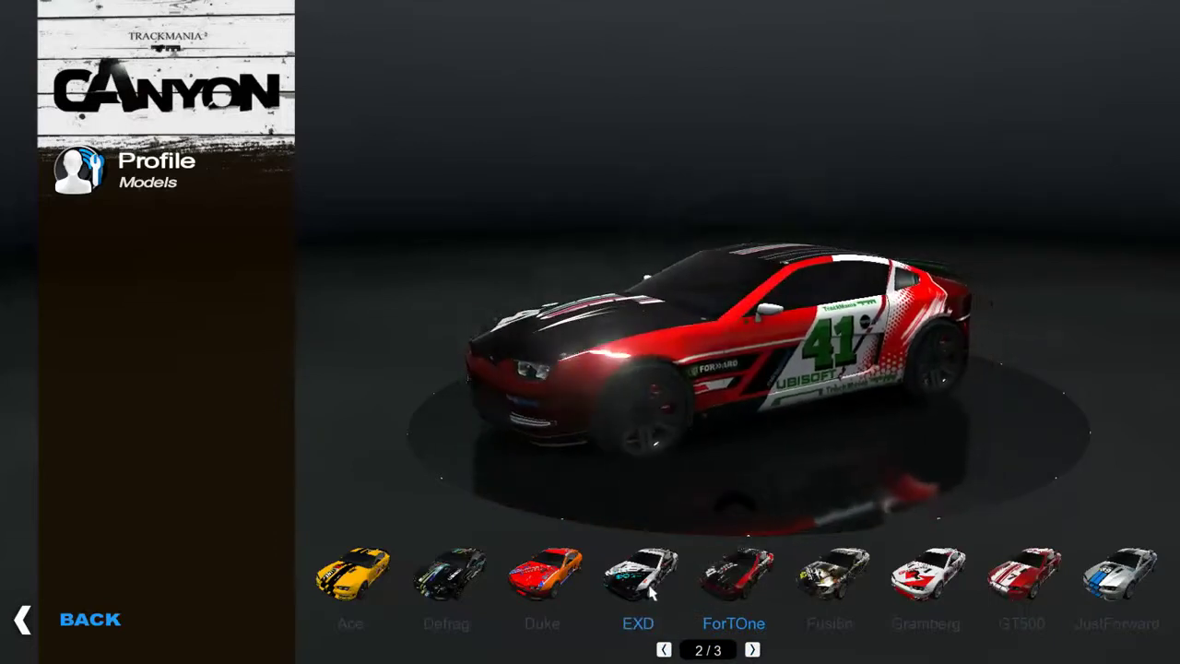
pyautogui.click(544, 580)
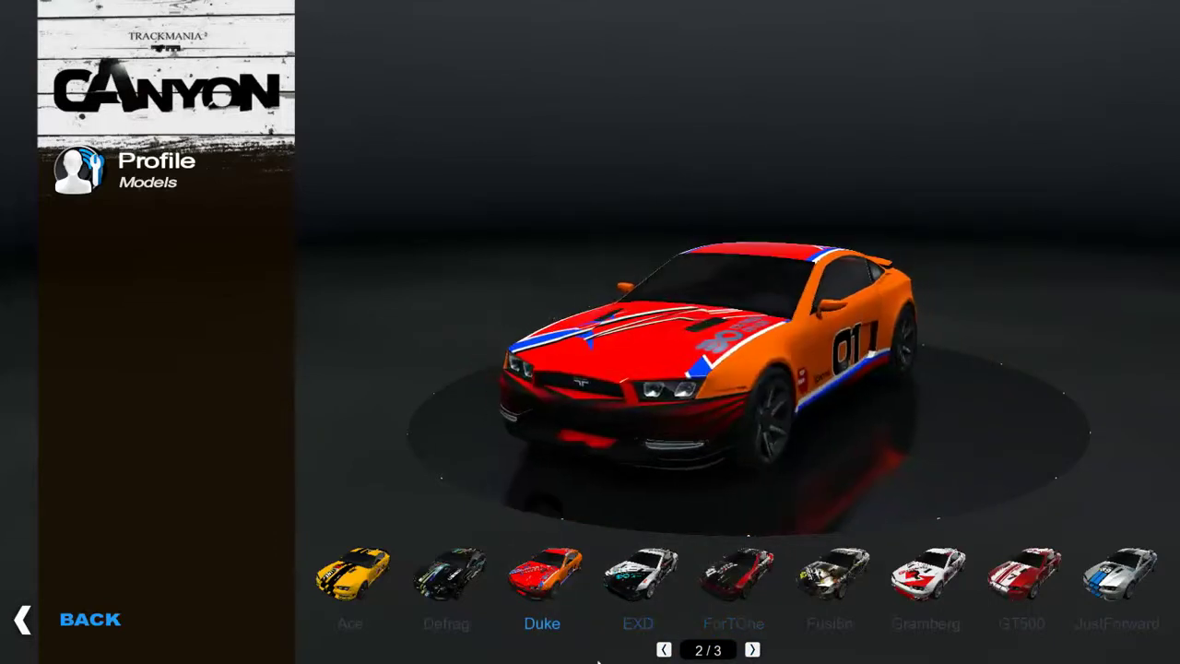
# Return to the first page of custom models and preview the gt40, Camaro-Z28-MkII and Charger-RT-GeneralLee.
pyautogui.click(664, 650)
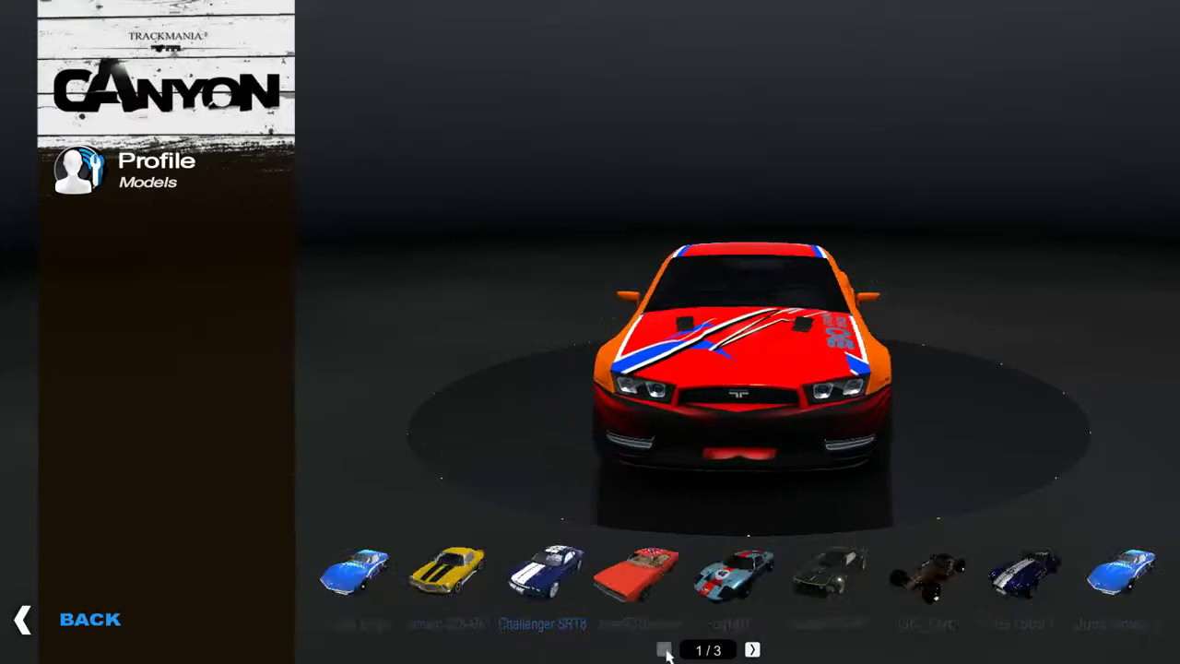
pyautogui.click(735, 576)
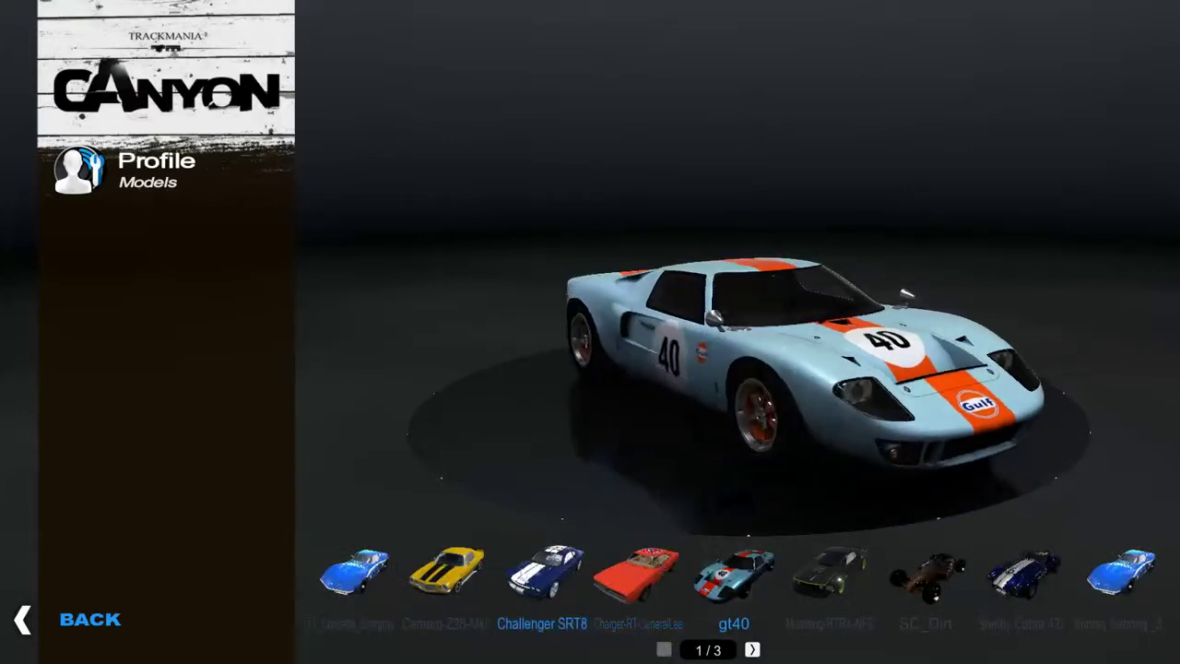
pyautogui.click(447, 571)
pyautogui.click(615, 599)
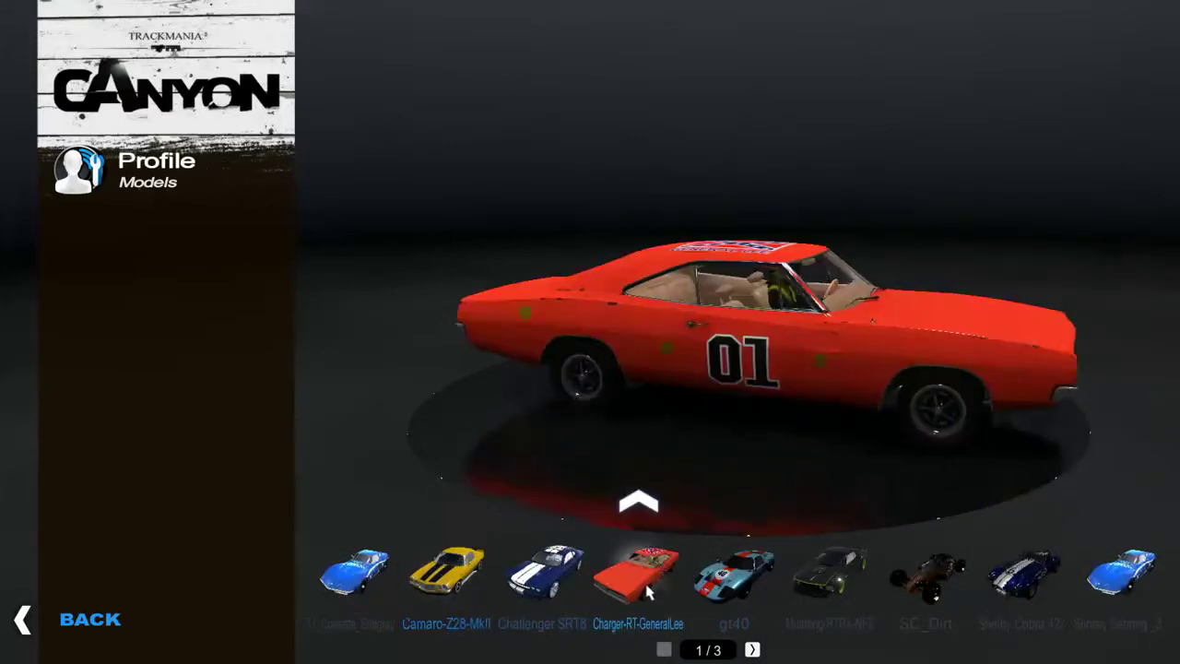
# Reopen the profile's car models, choose the Challenger SRT8, and go back to the profile.
pyautogui.click(84, 619)
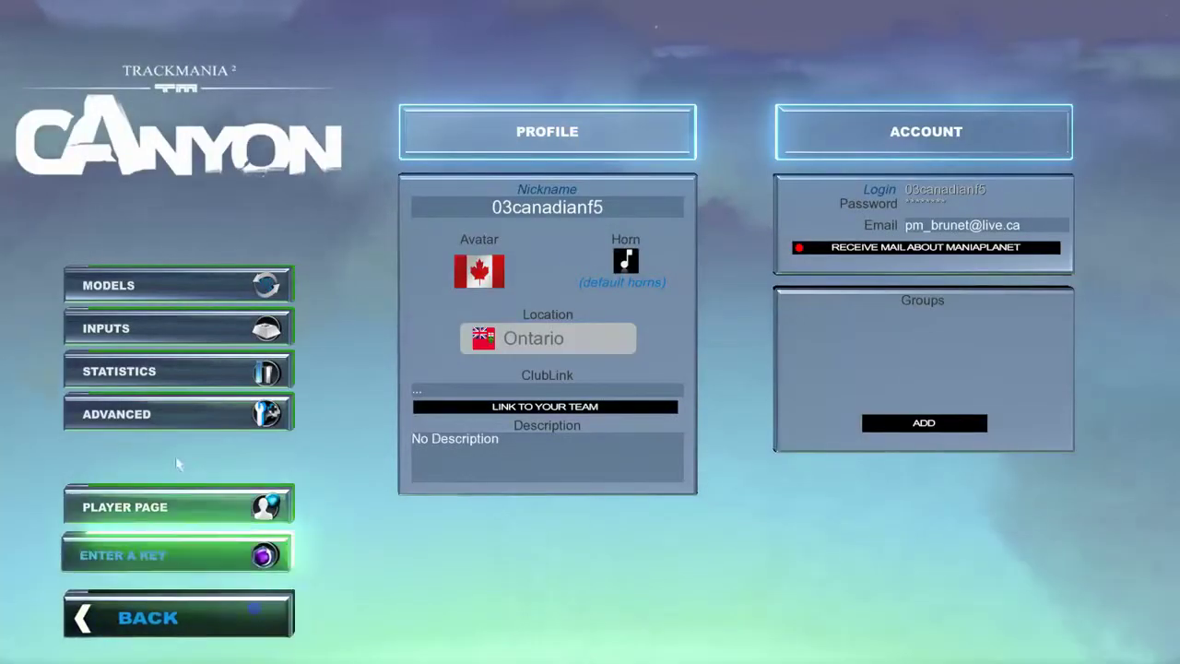
pyautogui.click(172, 293)
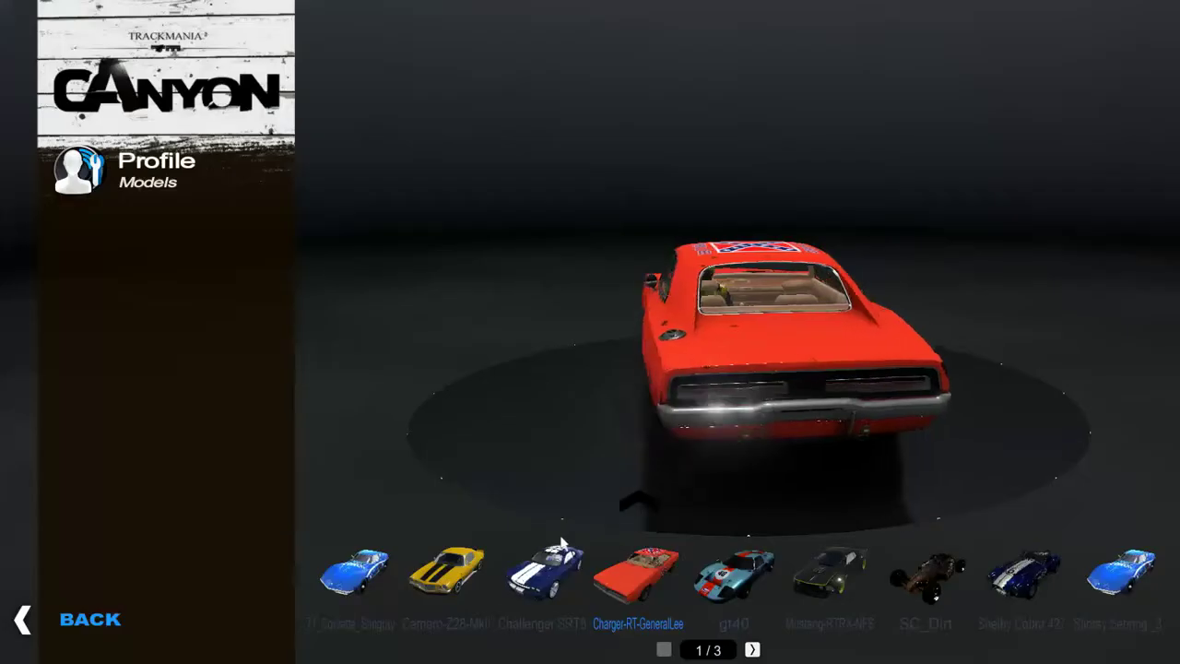
pyautogui.click(544, 572)
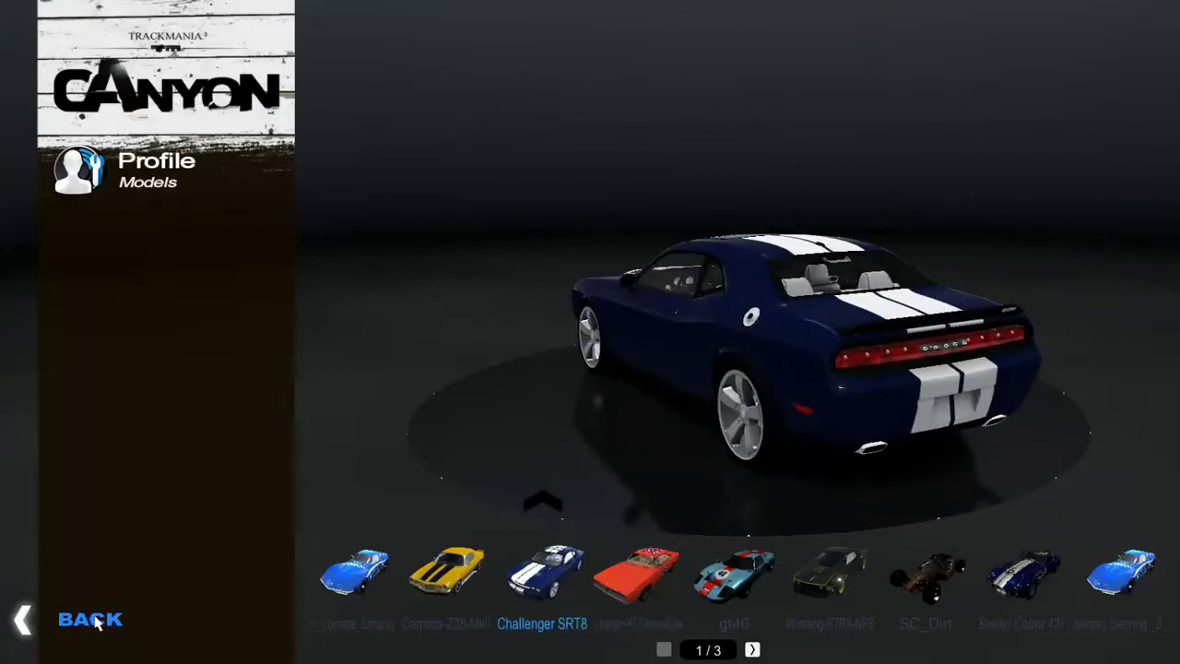
pyautogui.click(95, 623)
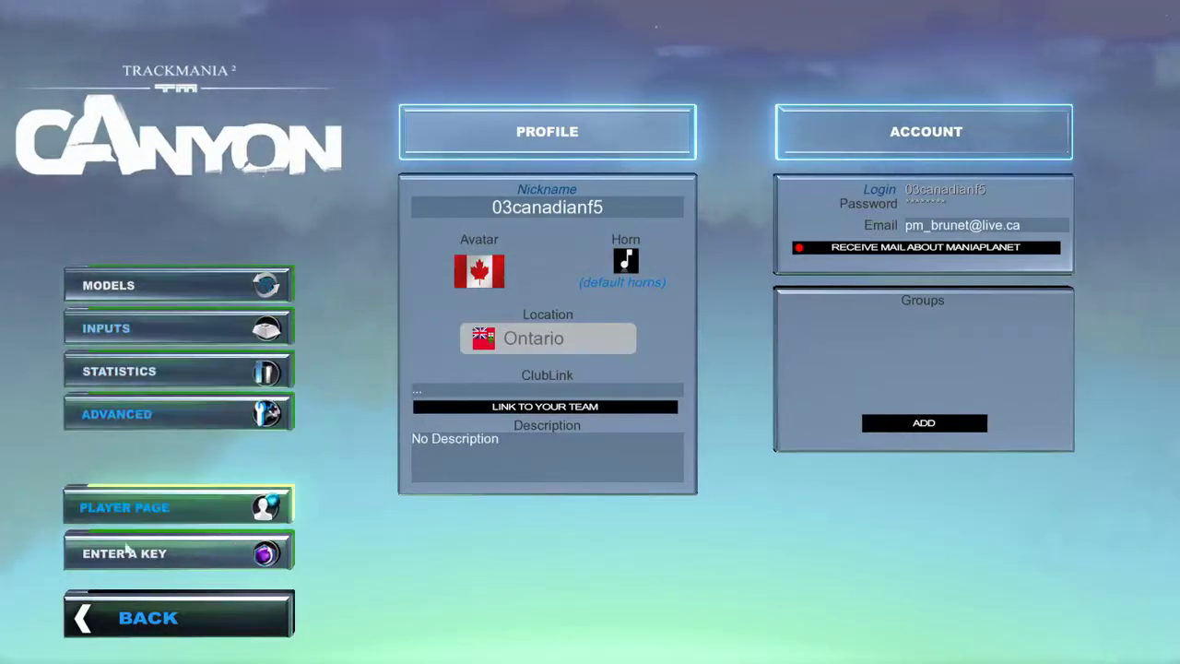
# Open the Challenger SRT8 in the game's paint editor.
pyautogui.click(138, 617)
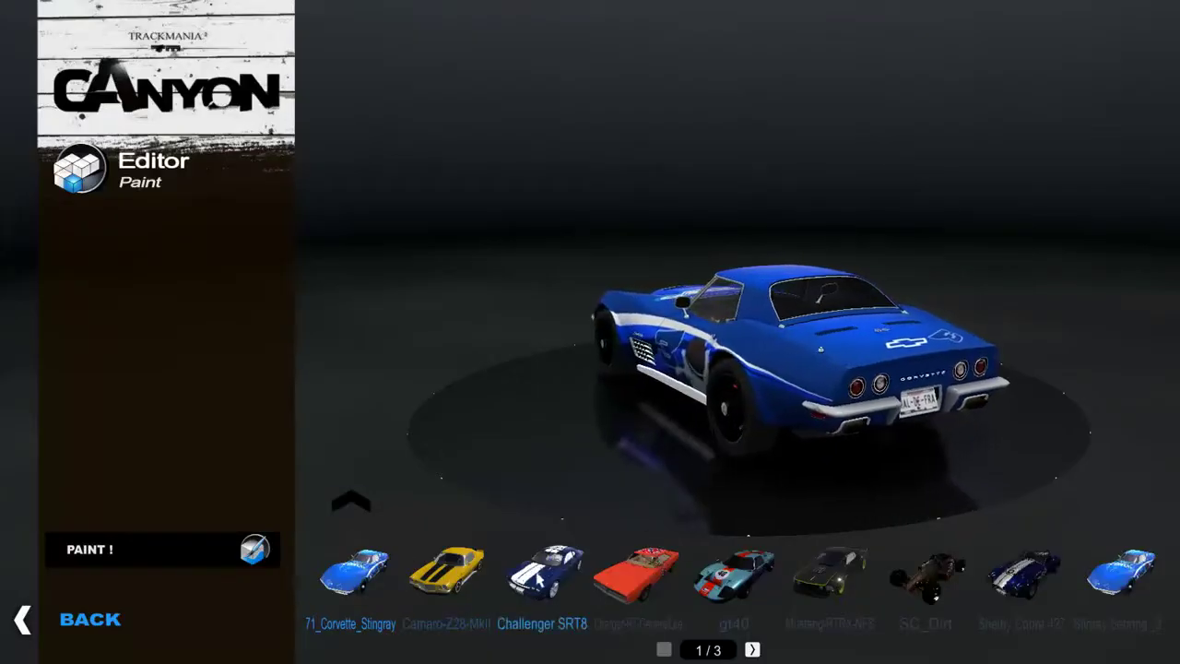
pyautogui.click(538, 577)
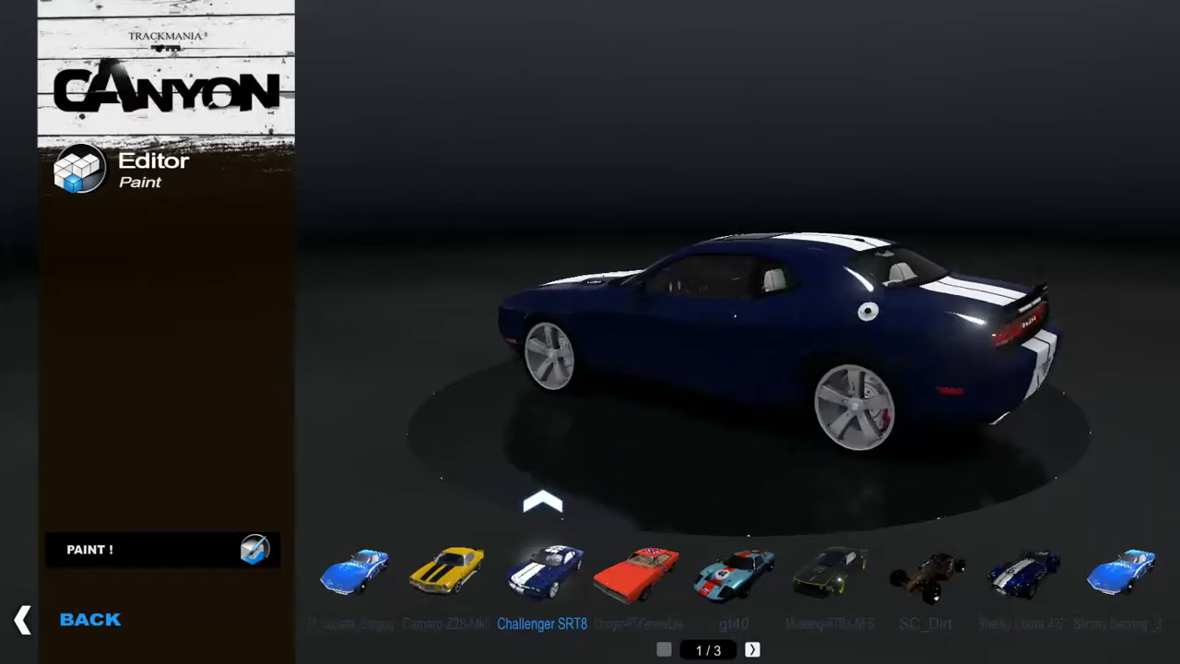
pyautogui.click(180, 564)
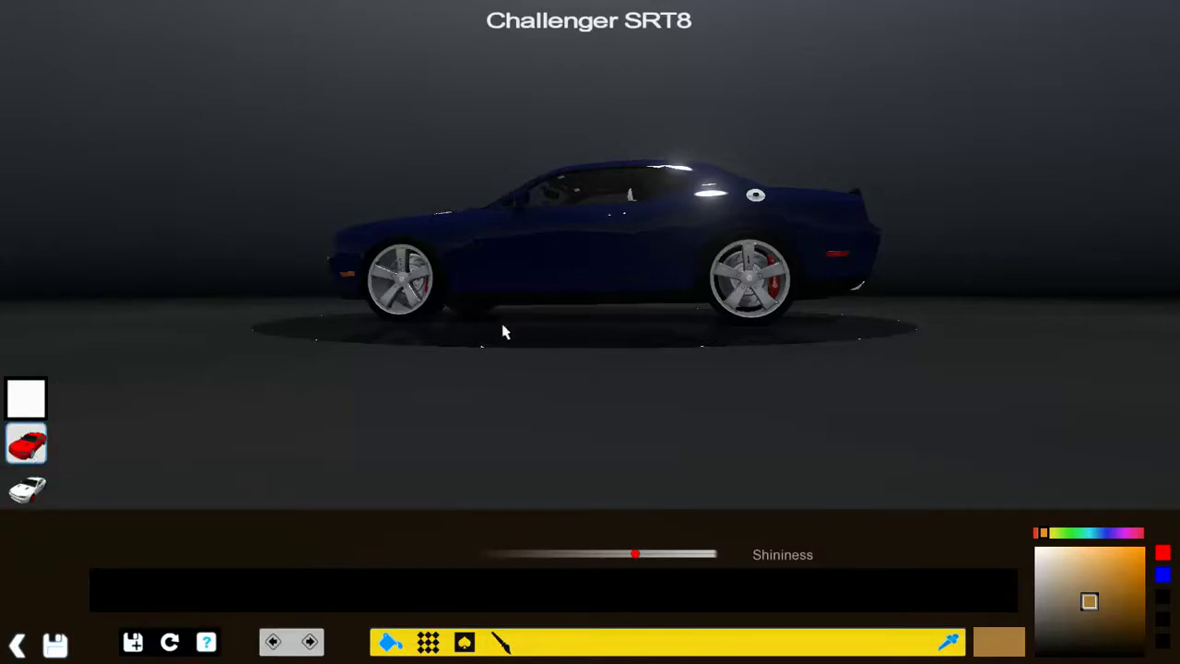
# Adjust the paint shininess and color the Challenger SRT8's main body panels white.
pyautogui.moveTo(634, 555); pyautogui.dragTo(648, 558)
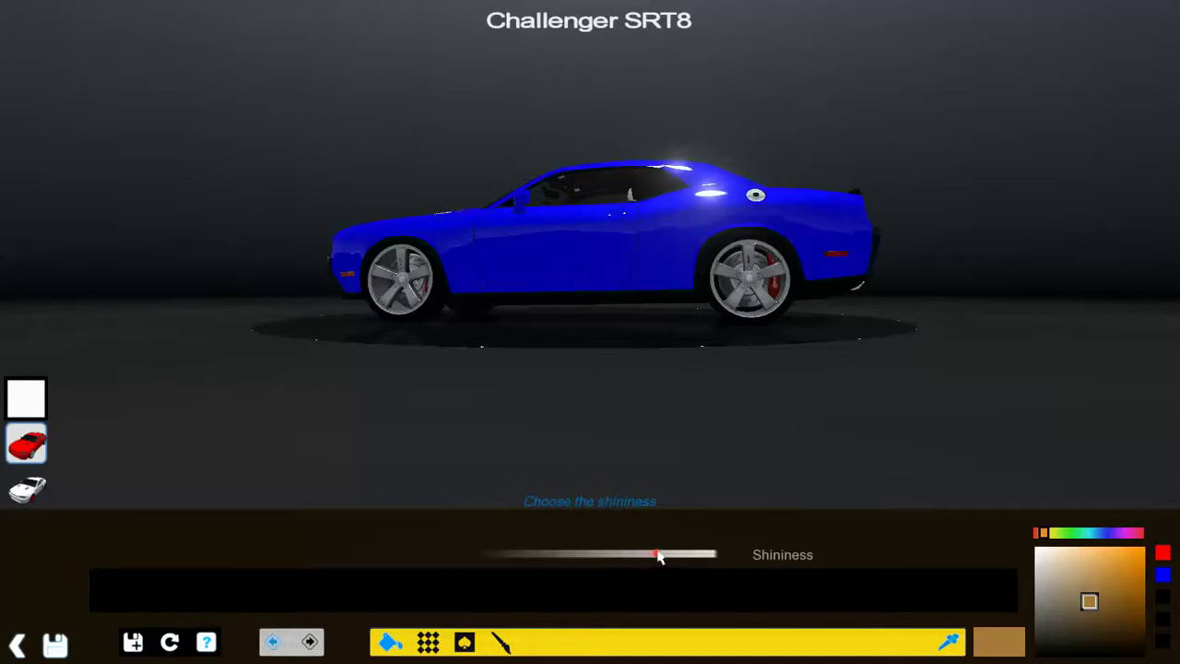
pyautogui.moveTo(1089, 601); pyautogui.dragTo(1025, 544)
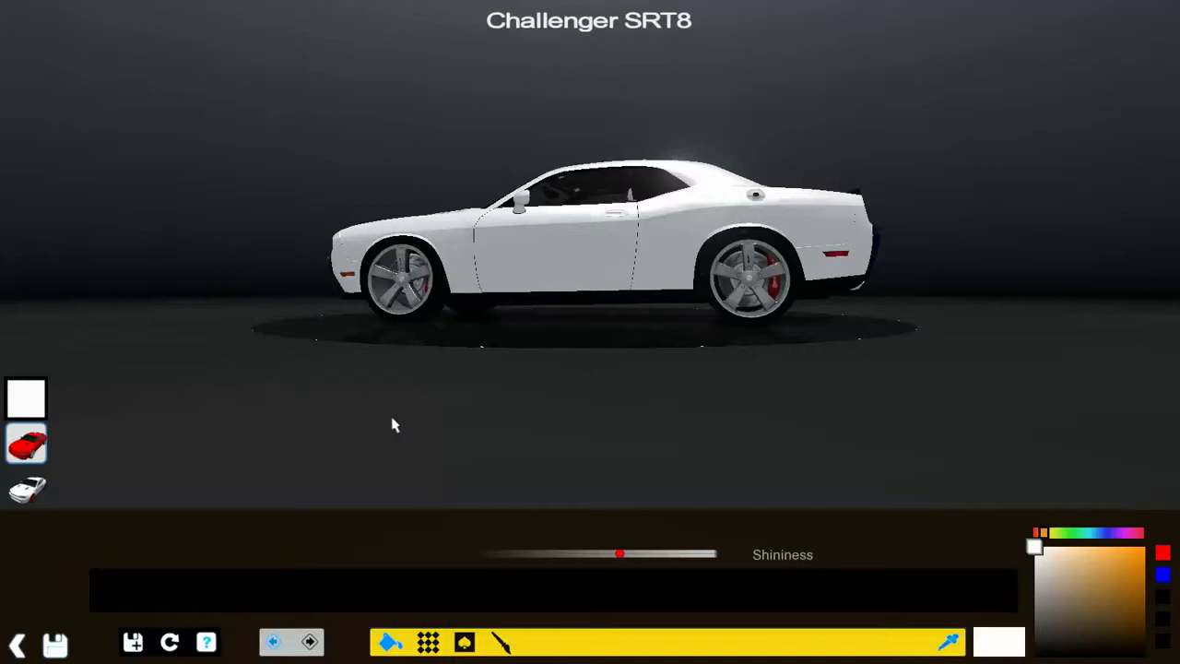
pyautogui.moveTo(467, 243); pyautogui.dragTo(745, 281)
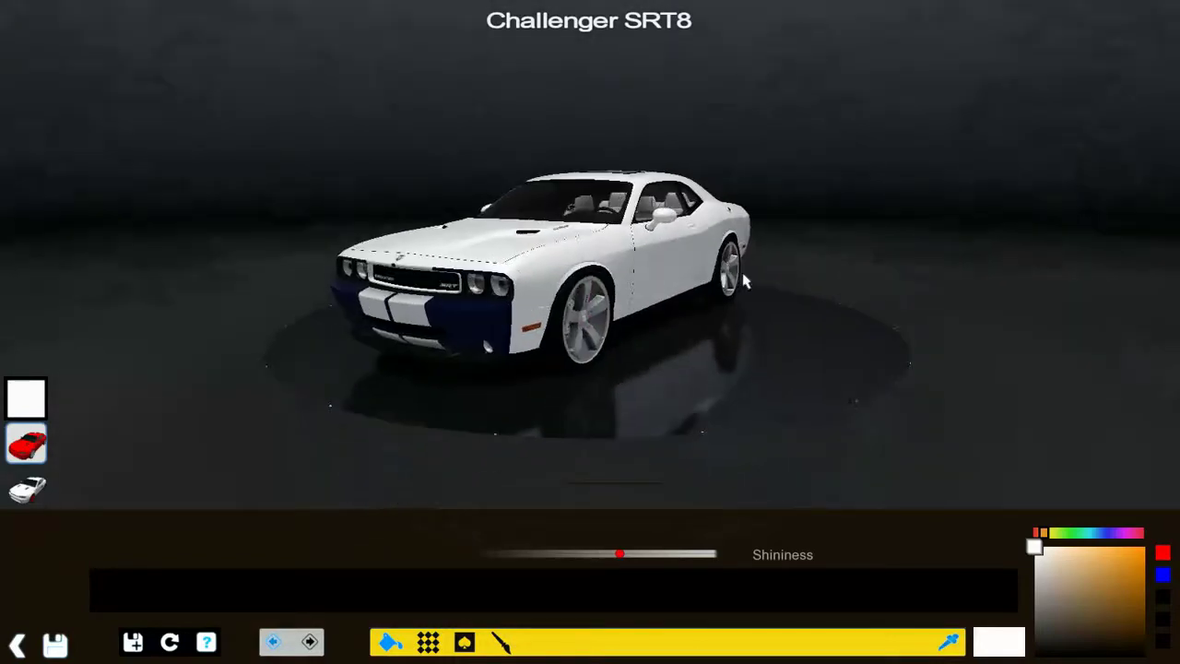
# Fill the Challenger SRT8's remaining dark blue lower side and front bumper panels with white.
pyautogui.moveTo(564, 320); pyautogui.dragTo(905, 348)
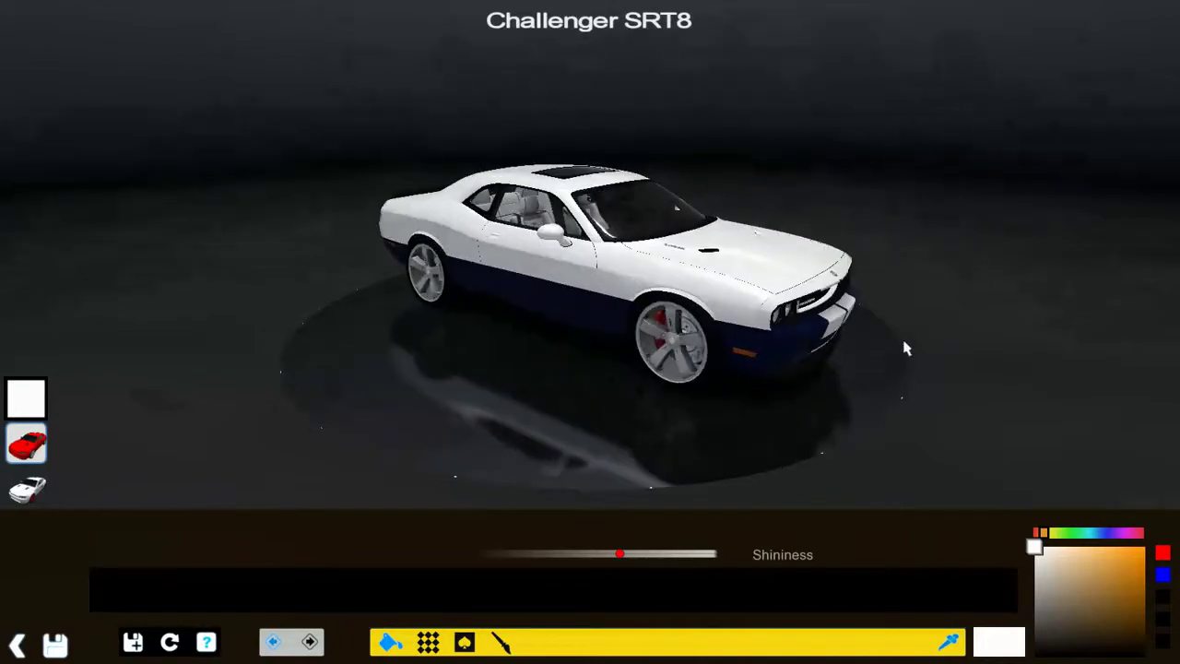
pyautogui.moveTo(541, 310)
pyautogui.mouseDown()
pyautogui.moveTo(339, 291)
pyautogui.moveTo(672, 348)
pyautogui.moveTo(334, 322)
pyautogui.moveTo(813, 312)
pyautogui.moveTo(350, 319)
pyautogui.moveTo(553, 320)
pyautogui.mouseUp()
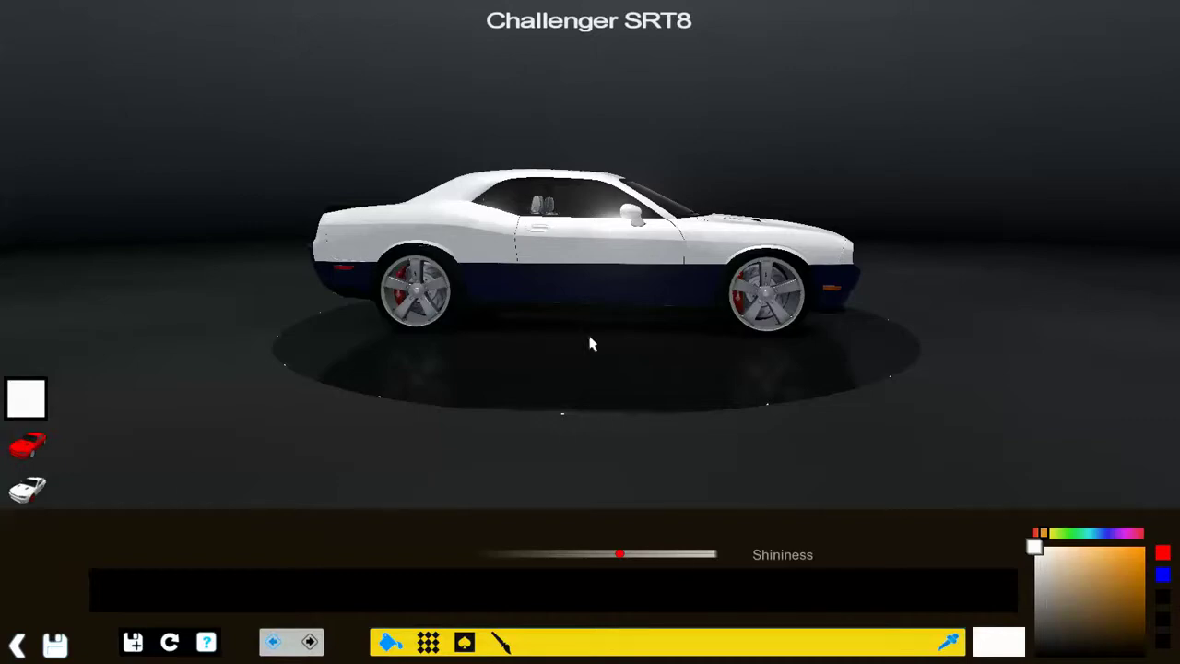
pyautogui.moveTo(591, 344); pyautogui.dragTo(659, 260)
pyautogui.moveTo(625, 167); pyautogui.dragTo(609, 252)
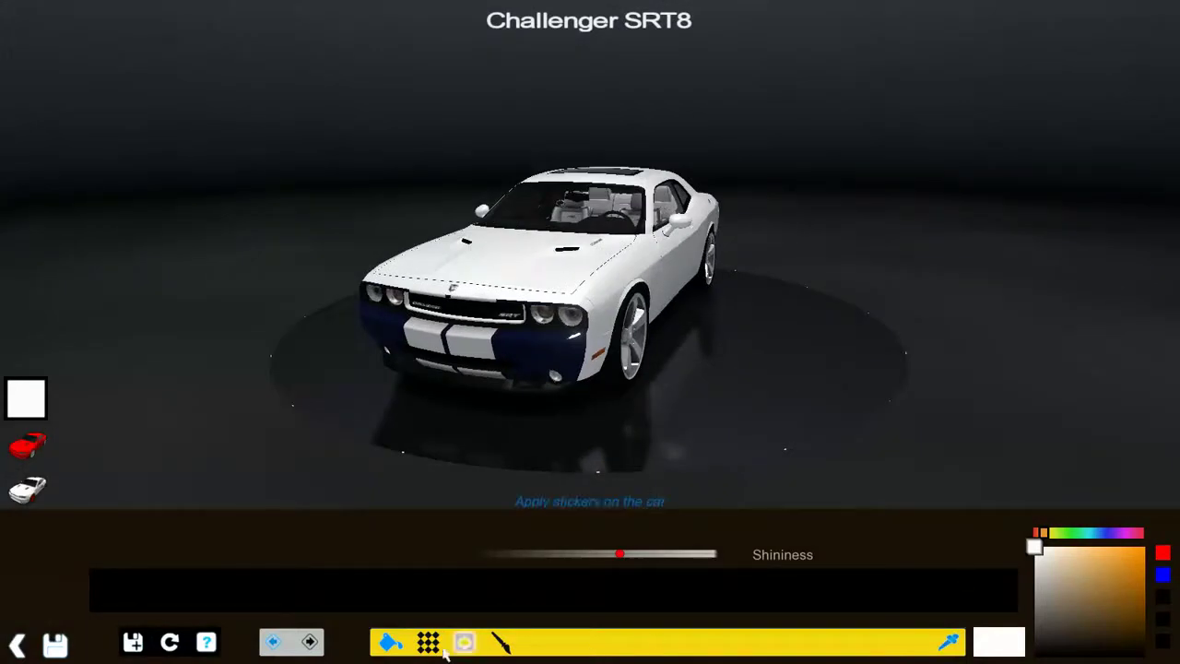
pyautogui.click(392, 648)
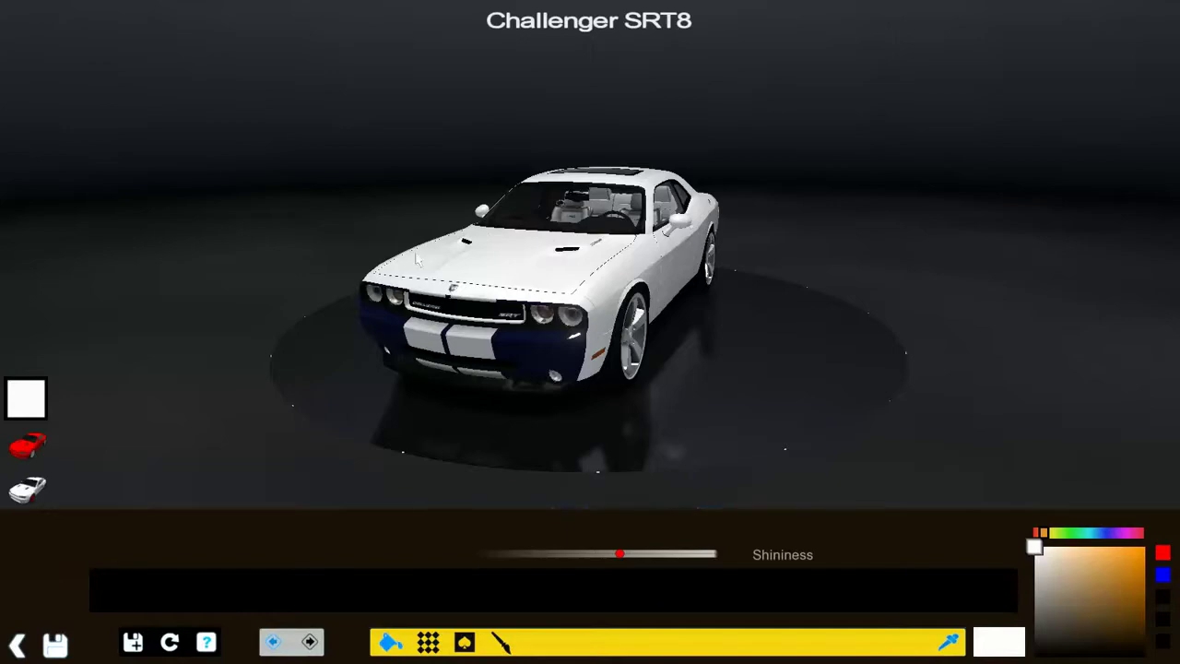
pyautogui.click(396, 329)
pyautogui.moveTo(406, 361); pyautogui.dragTo(590, 332)
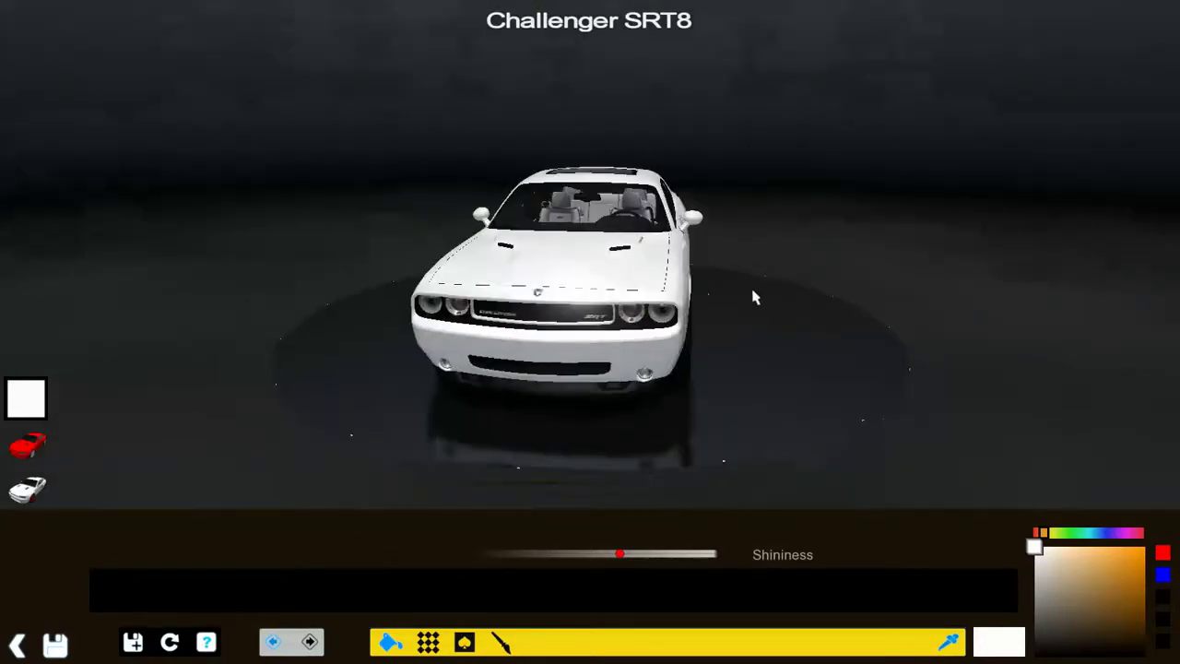
pyautogui.moveTo(753, 296); pyautogui.dragTo(295, 253)
pyautogui.moveTo(795, 297); pyautogui.dragTo(641, 281)
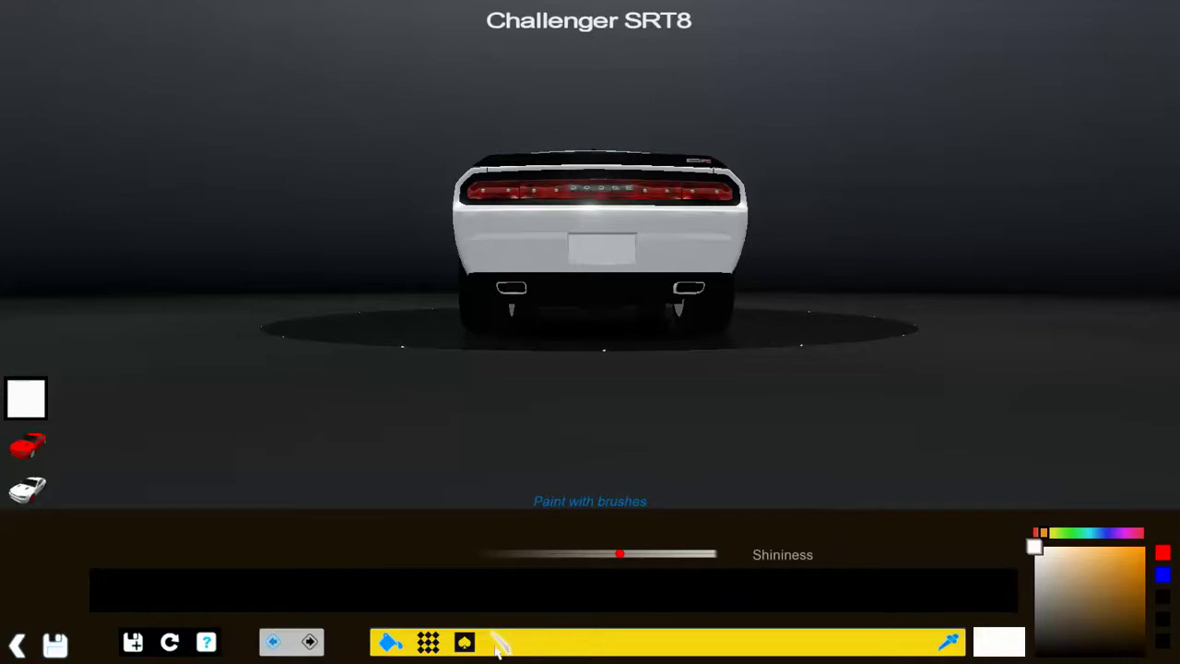
pyautogui.moveTo(627, 350); pyautogui.dragTo(516, 569)
# Try the sand-coloured texture on the whole car, and undo it.
pyautogui.click(466, 643)
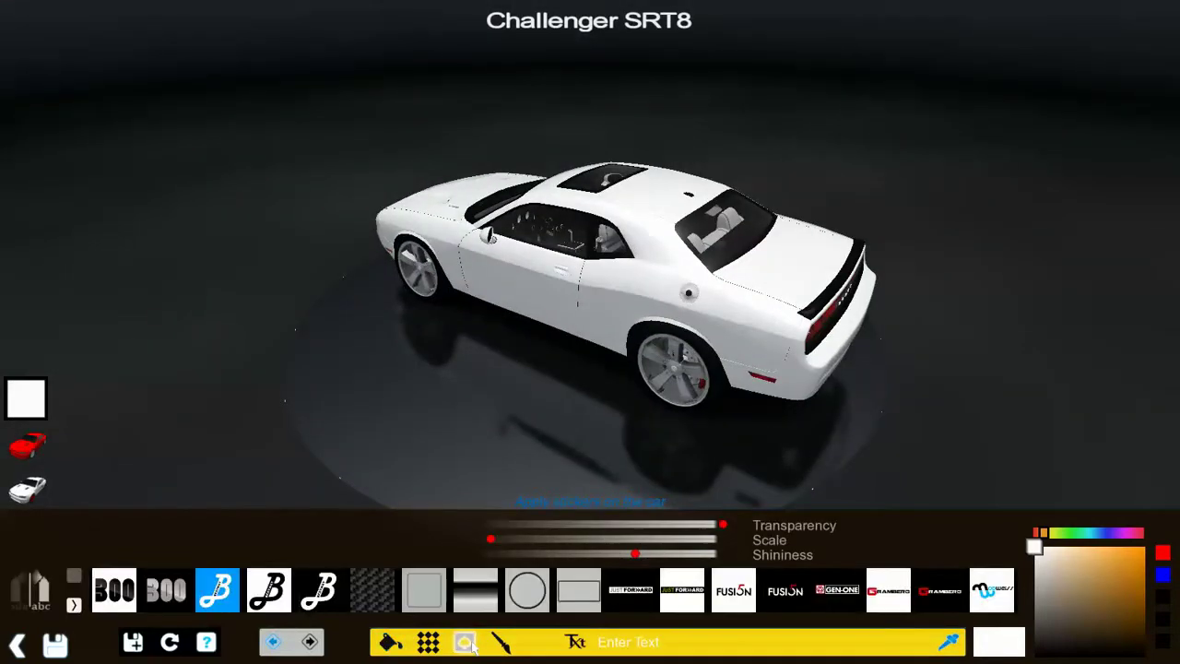
pyautogui.click(428, 642)
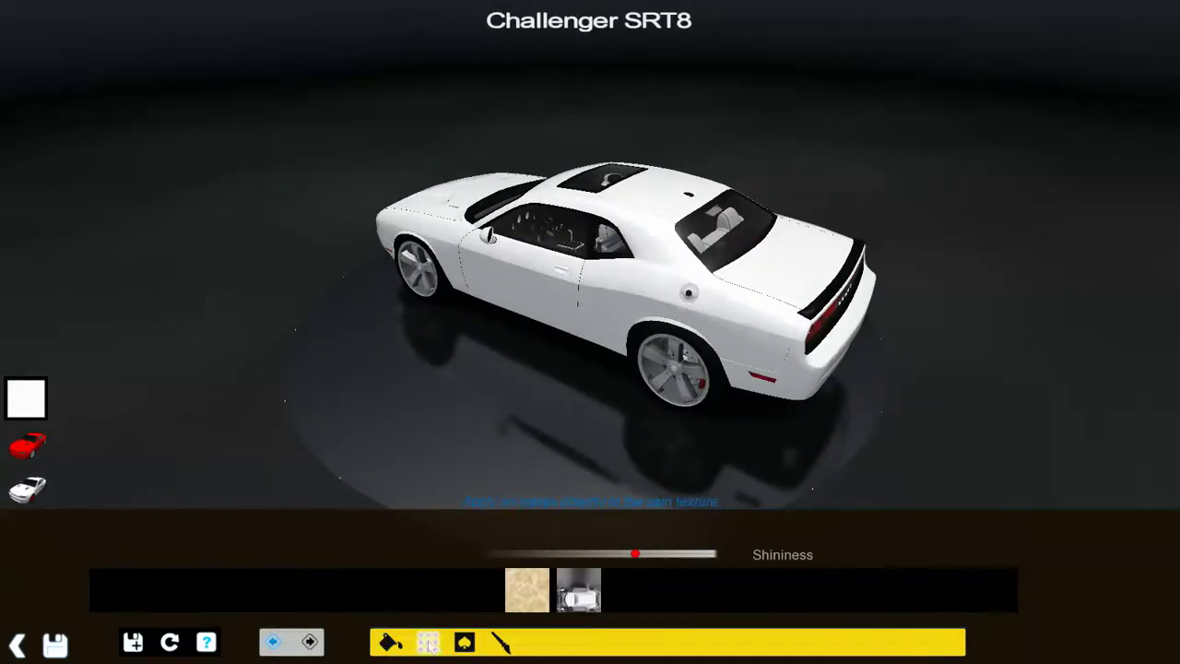
pyautogui.click(525, 597)
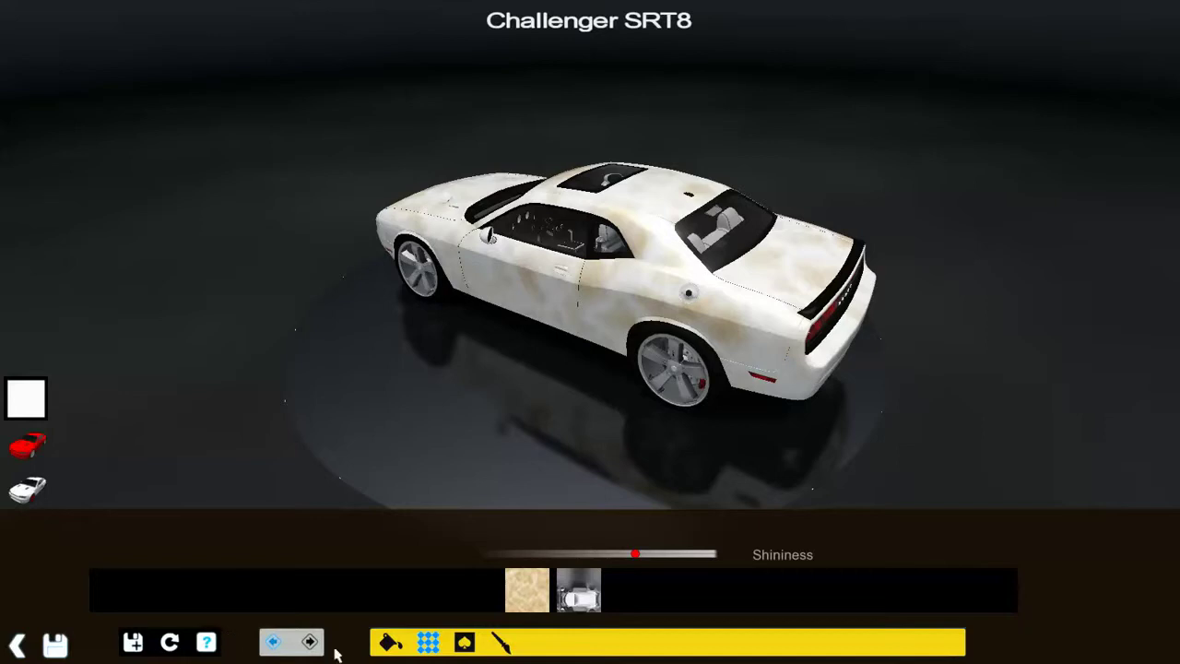
pyautogui.click(274, 645)
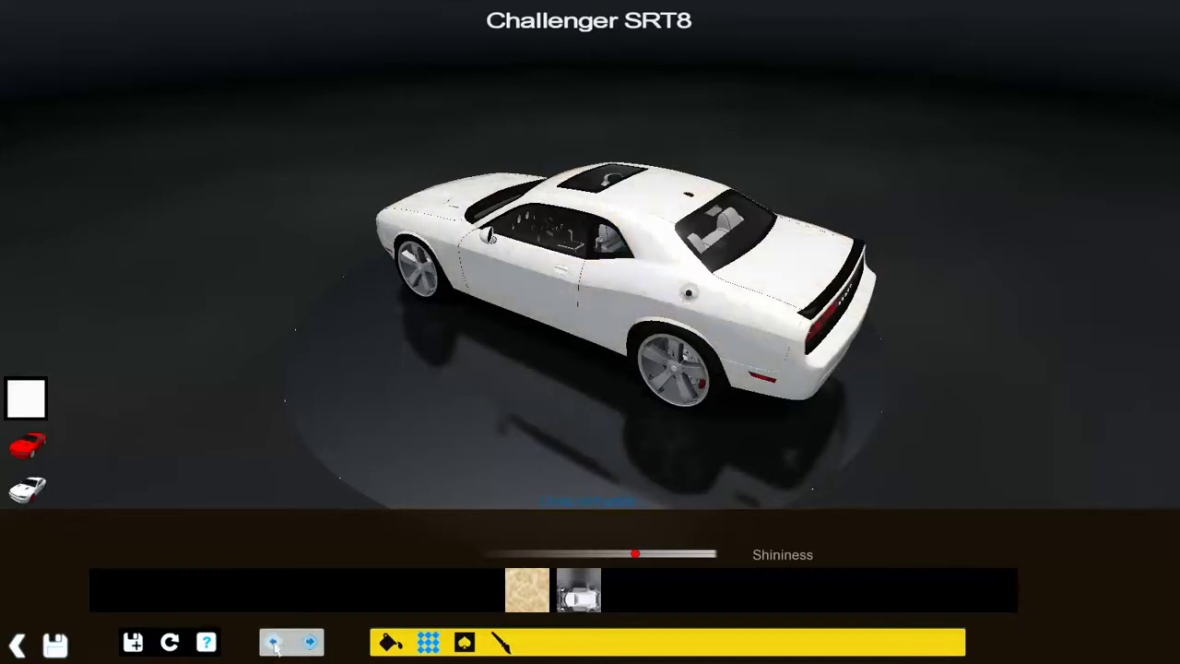
# Try the black-and-white car layout texture, inspect it around the body, and undo it.
pyautogui.click(581, 599)
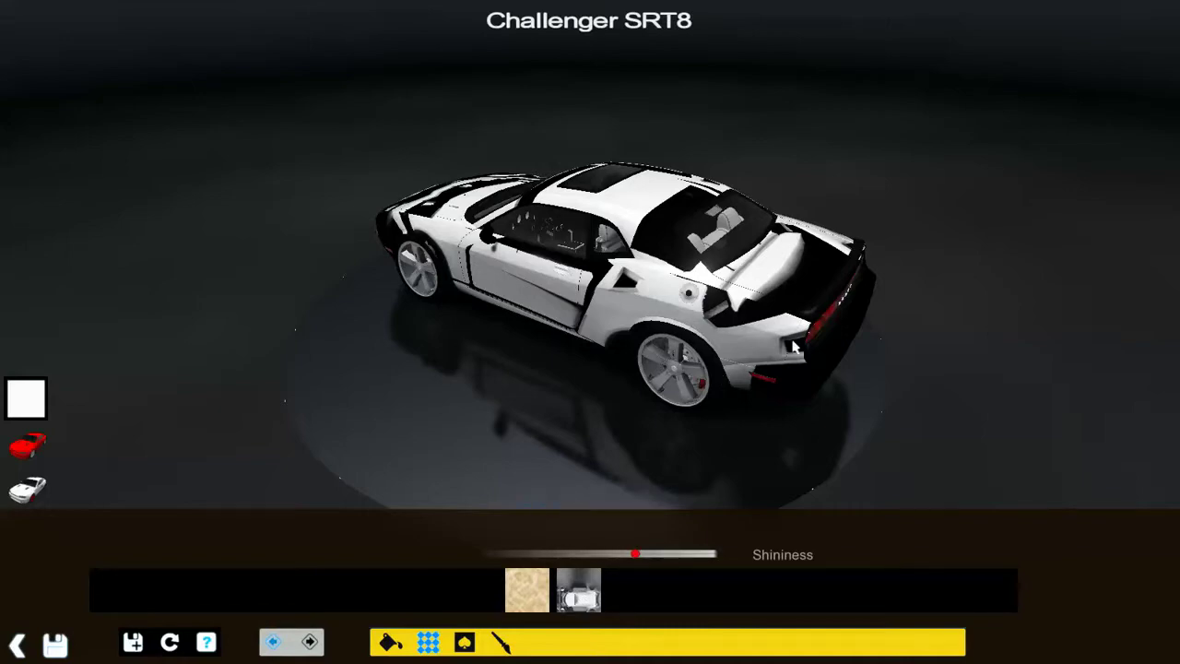
pyautogui.moveTo(795, 346); pyautogui.dragTo(442, 359)
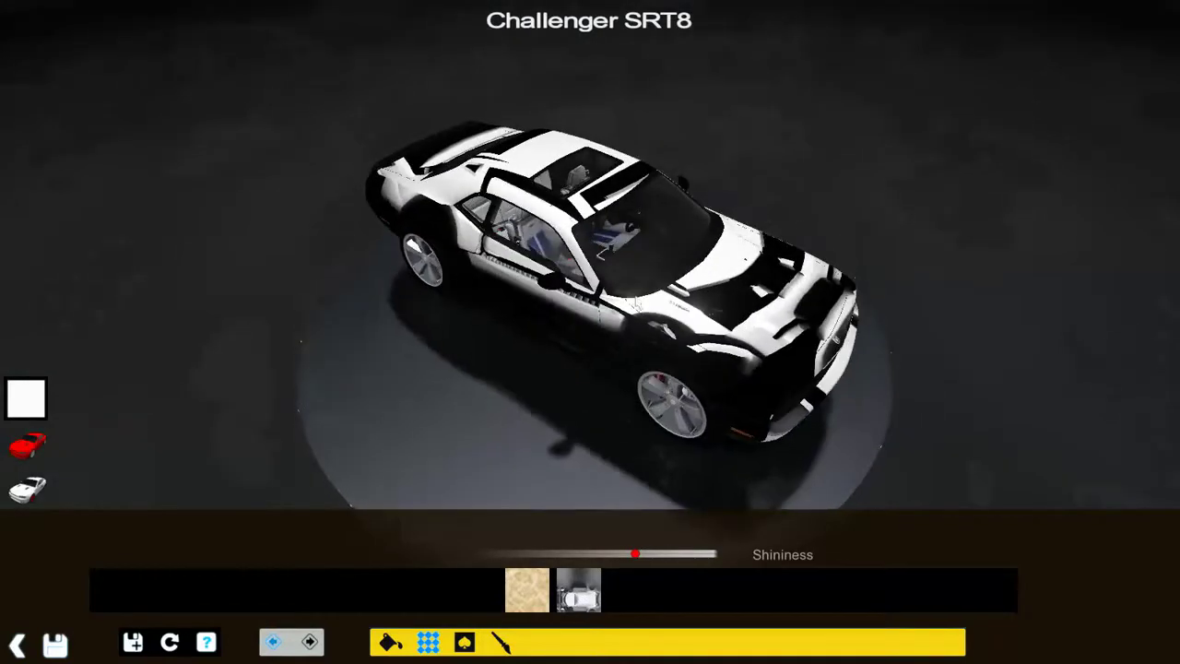
pyautogui.moveTo(700, 350); pyautogui.dragTo(626, 273)
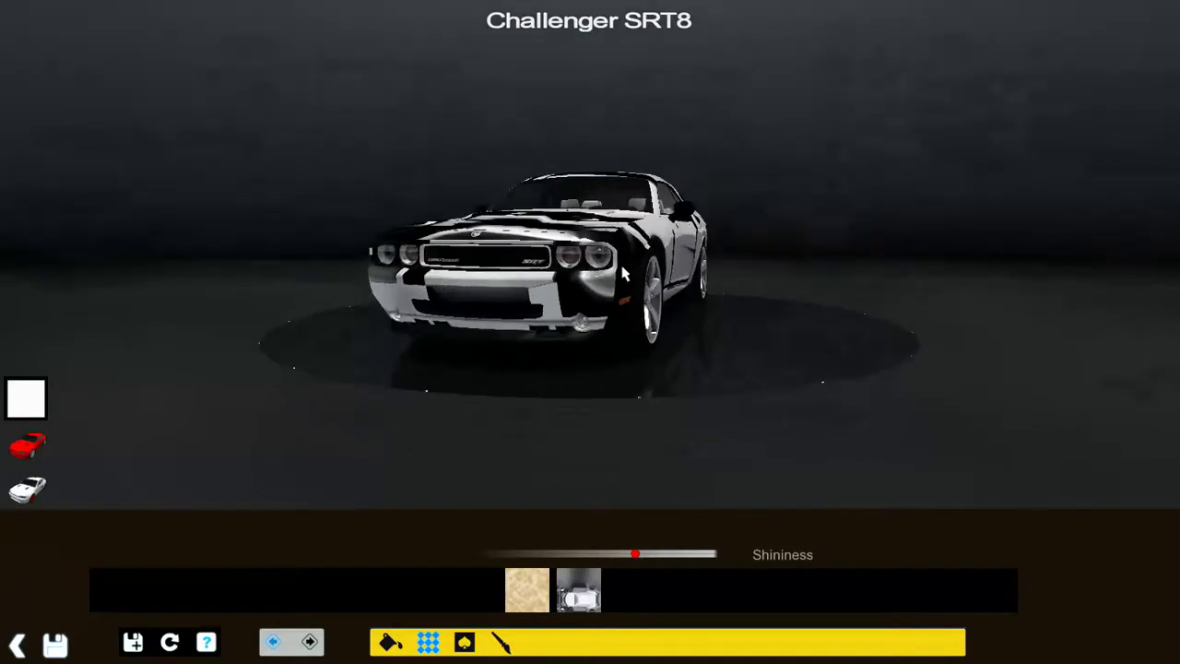
pyautogui.click(274, 648)
pyautogui.moveTo(432, 611)
pyautogui.mouseDown()
pyautogui.moveTo(784, 364)
pyautogui.moveTo(471, 337)
pyautogui.mouseUp()
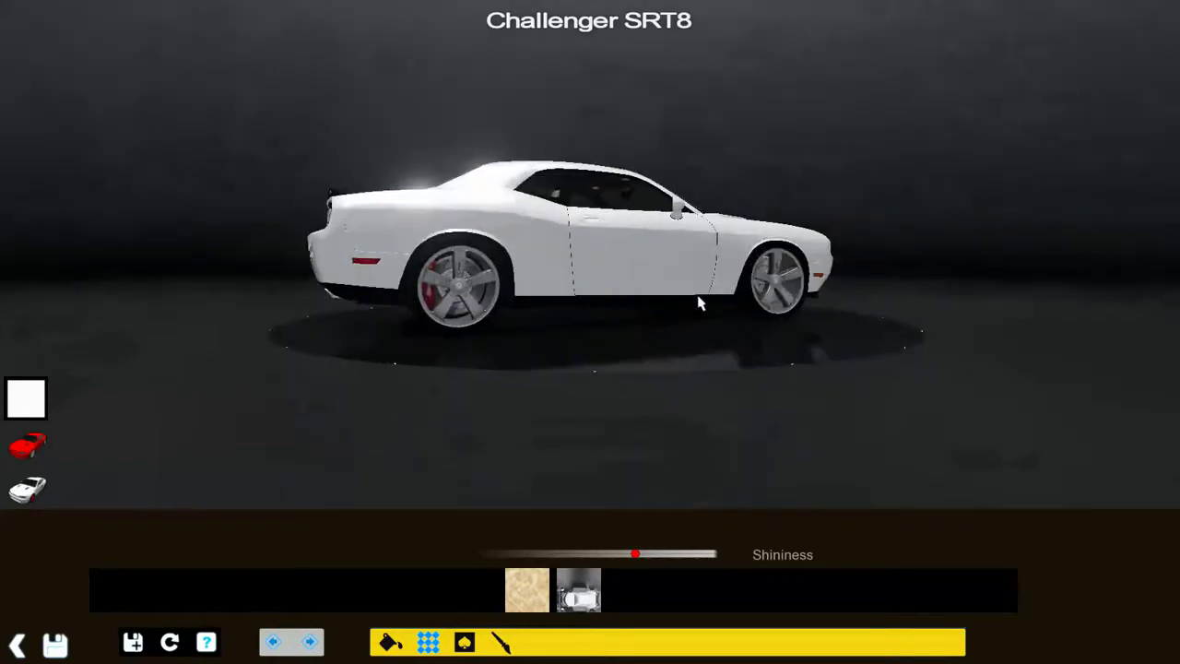
pyautogui.moveTo(701, 301); pyautogui.dragTo(489, 347)
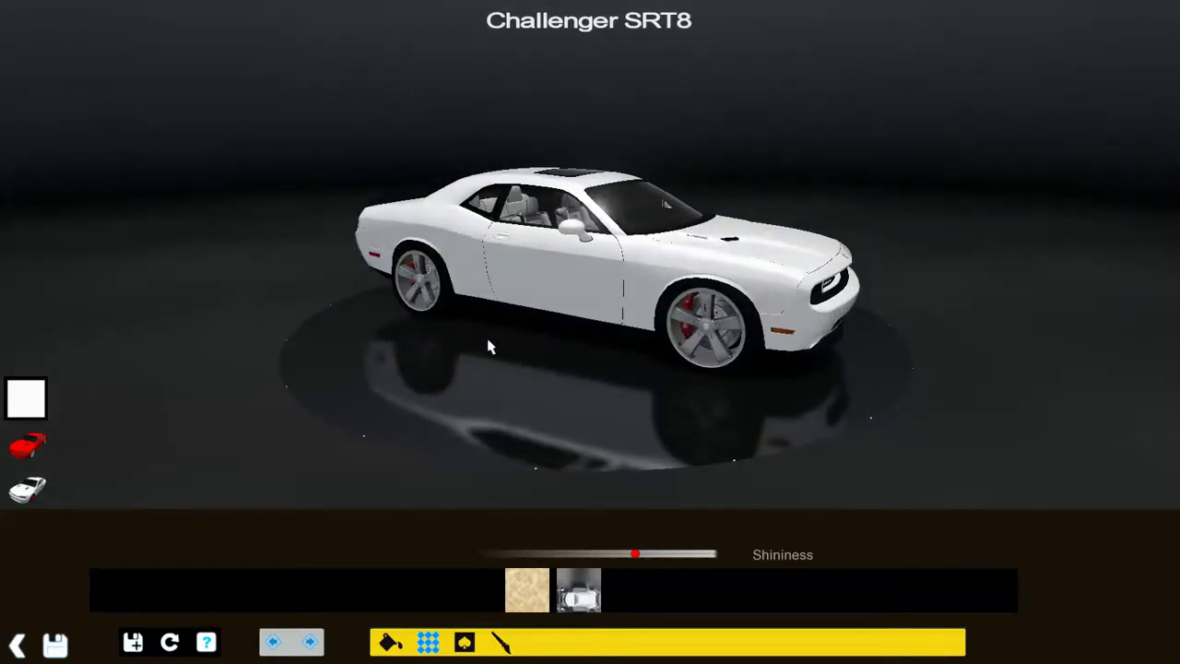
pyautogui.moveTo(659, 350); pyautogui.dragTo(567, 463)
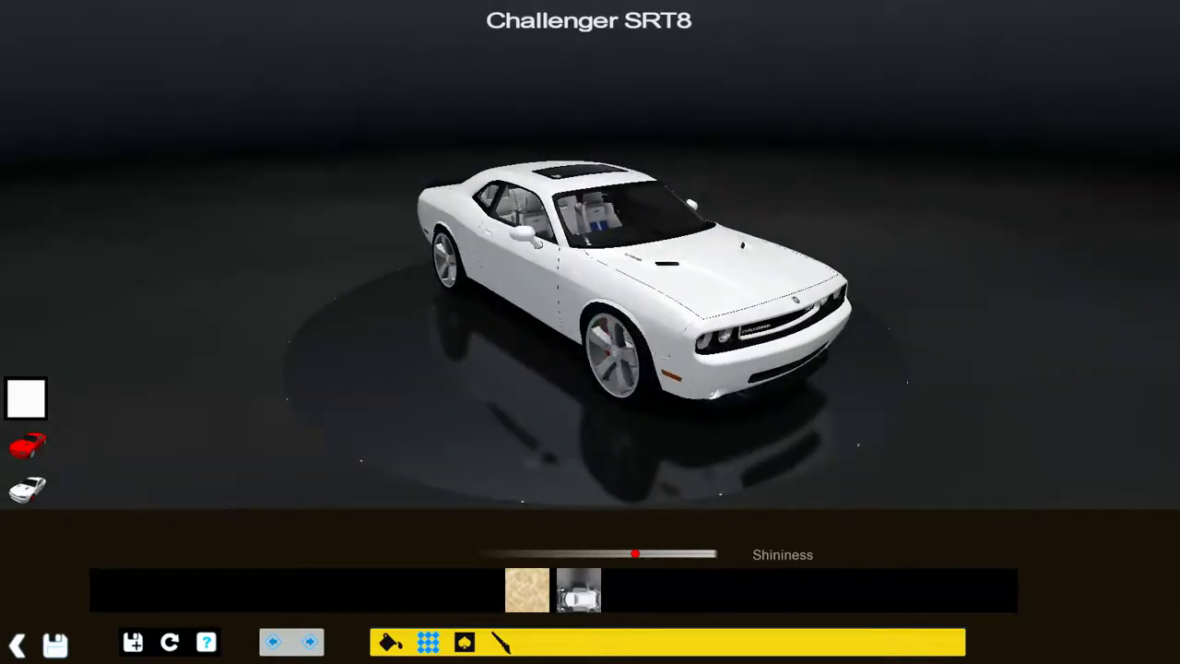
# Switch to applying stickers and turn on mirror symmetry for both sides of the car.
pyautogui.click(464, 643)
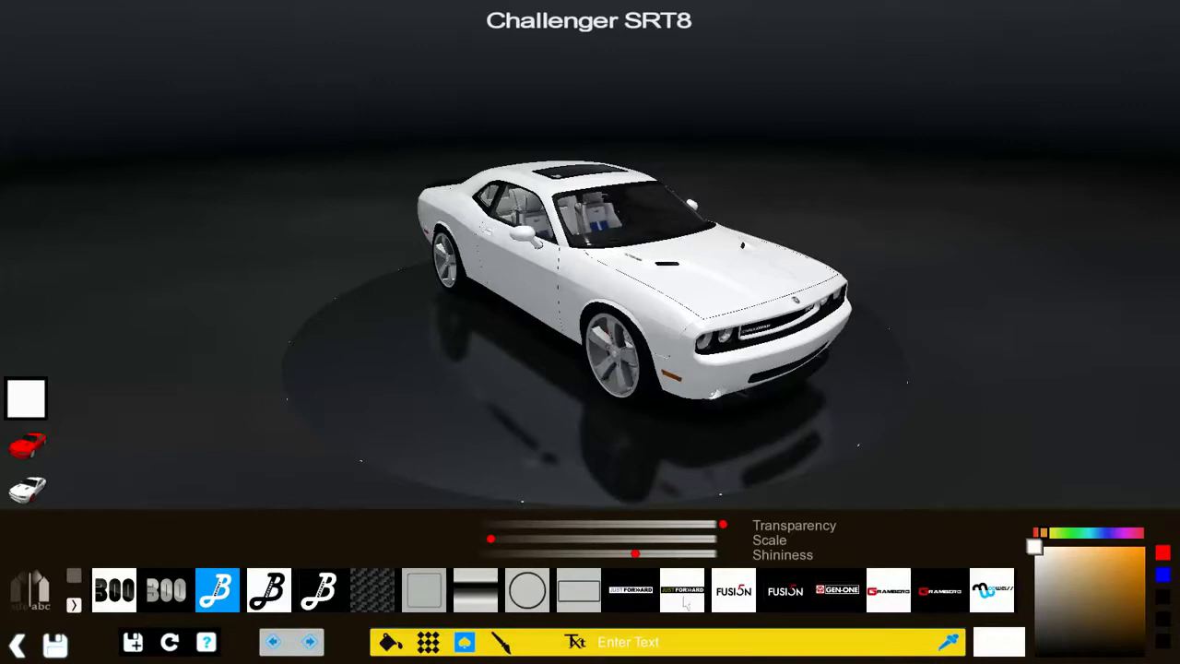
pyautogui.moveTo(761, 378); pyautogui.dragTo(553, 322)
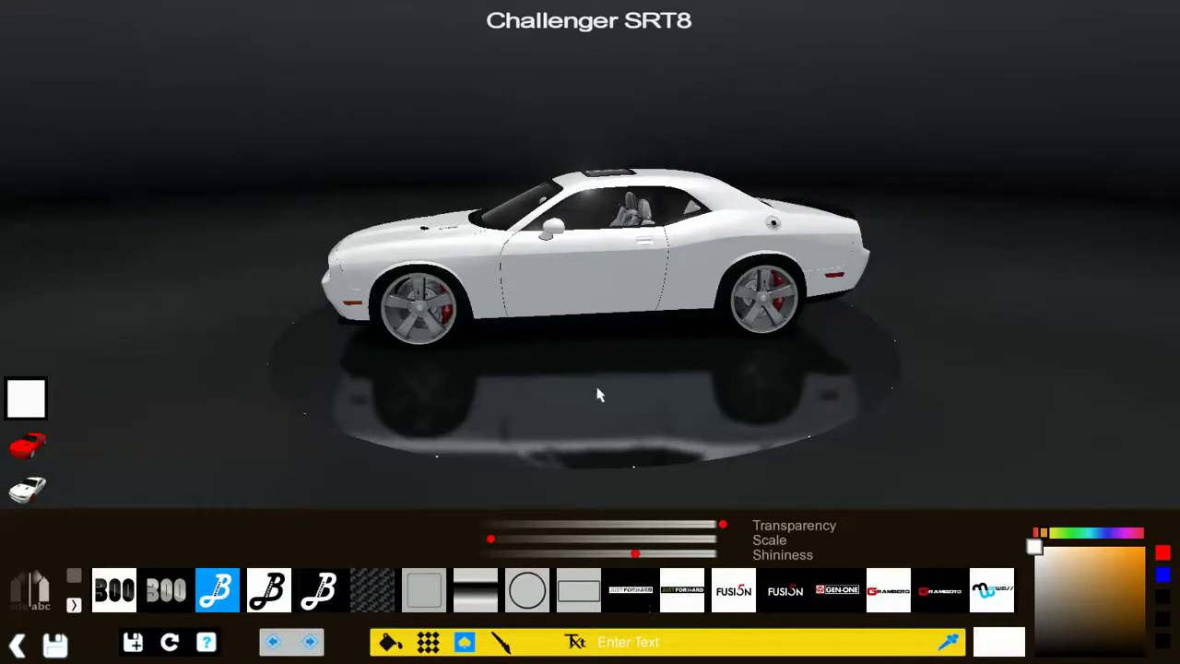
pyautogui.moveTo(551, 296); pyautogui.dragTo(679, 308)
pyautogui.click(33, 595)
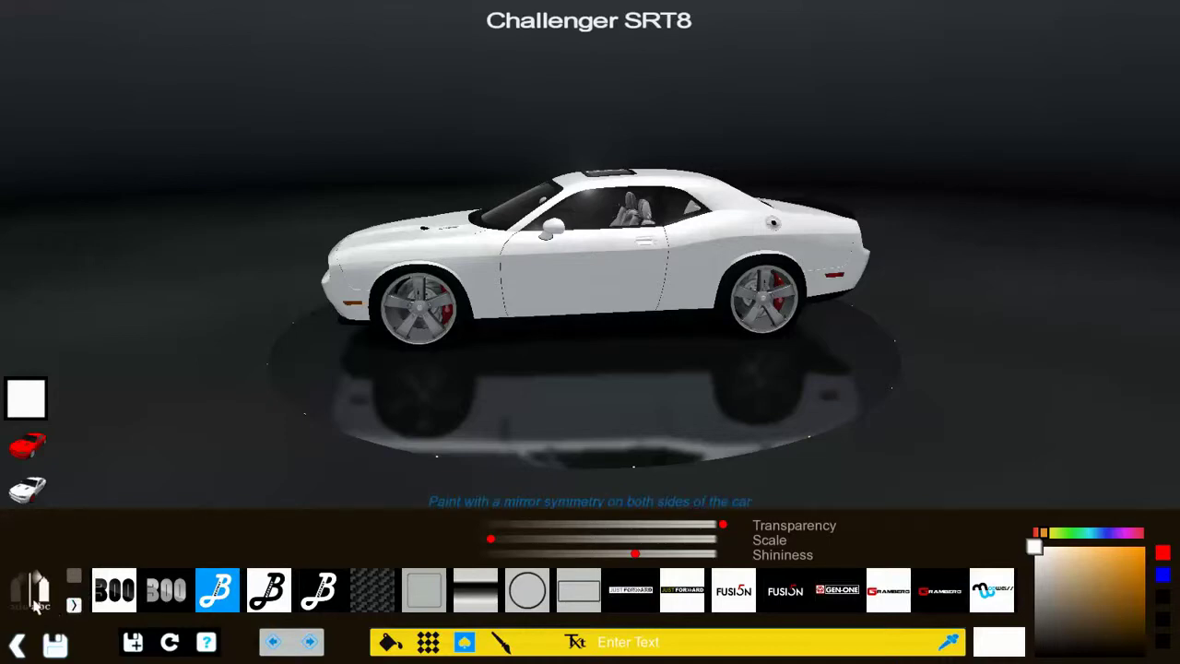
# Browse the further sticker pages and preview the JUST FORWARD sticker along the car's side.
pyautogui.click(76, 607)
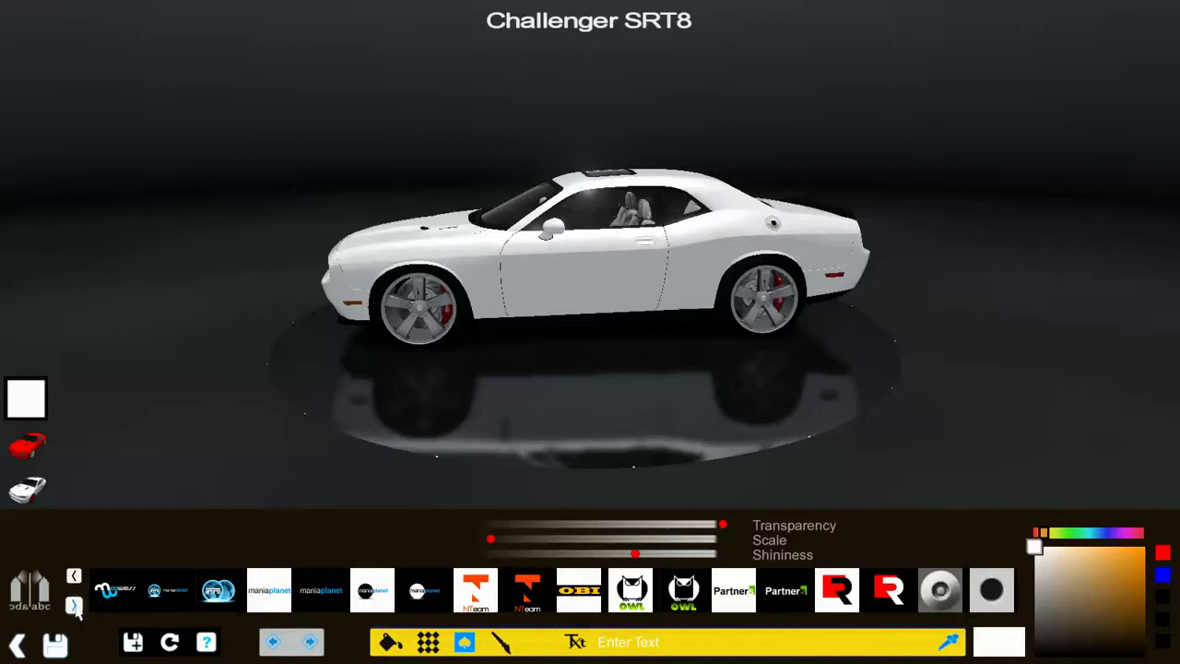
pyautogui.click(75, 606)
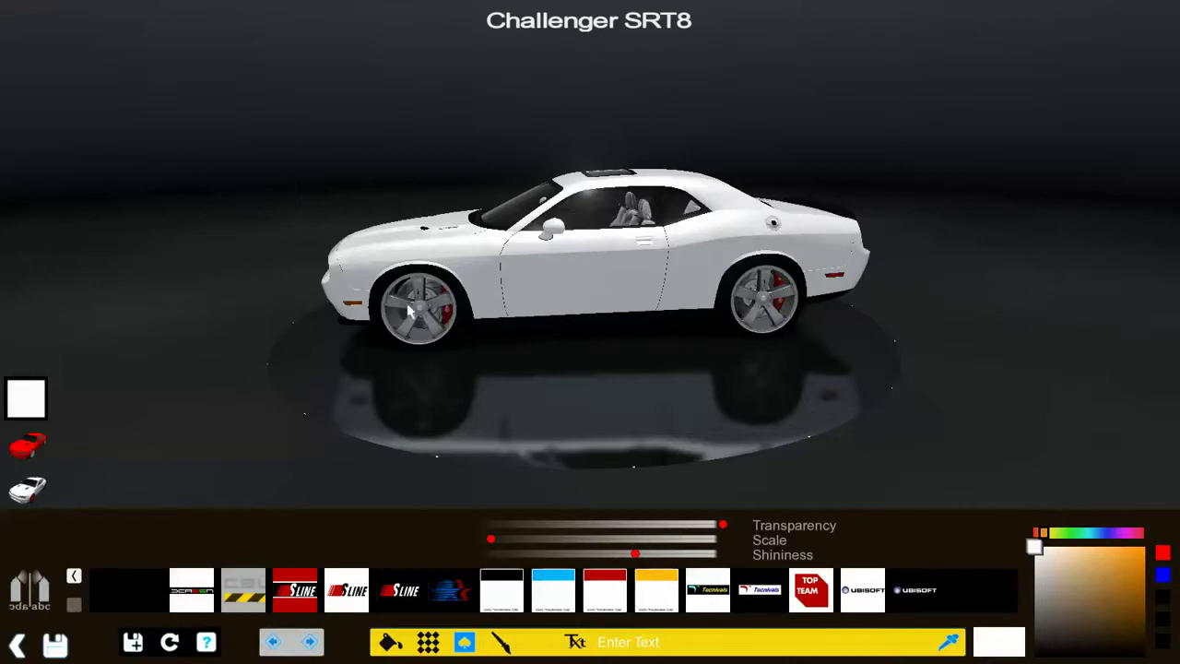
pyautogui.moveTo(408, 311); pyautogui.dragTo(761, 309)
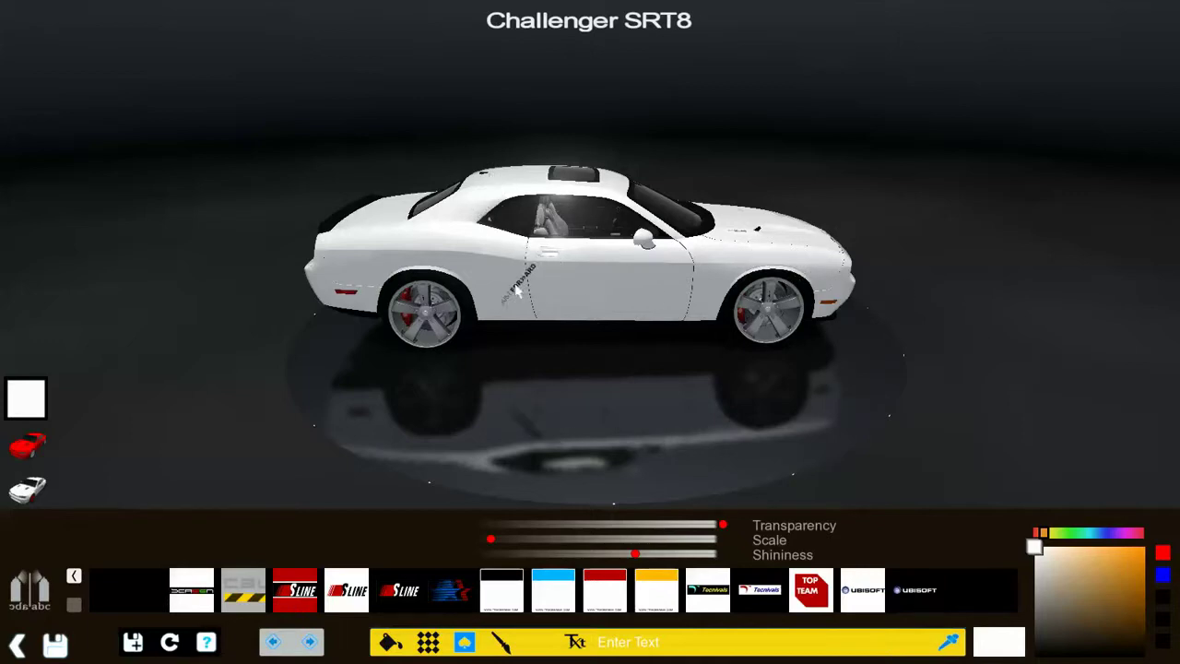
pyautogui.moveTo(521, 282); pyautogui.dragTo(637, 297)
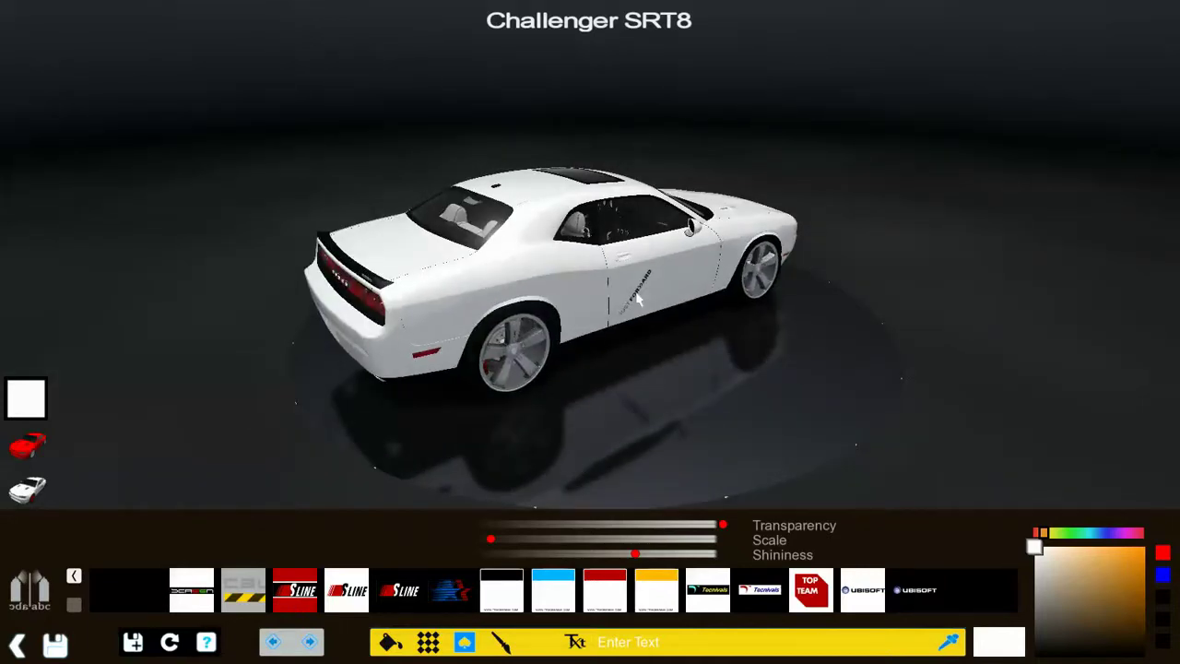